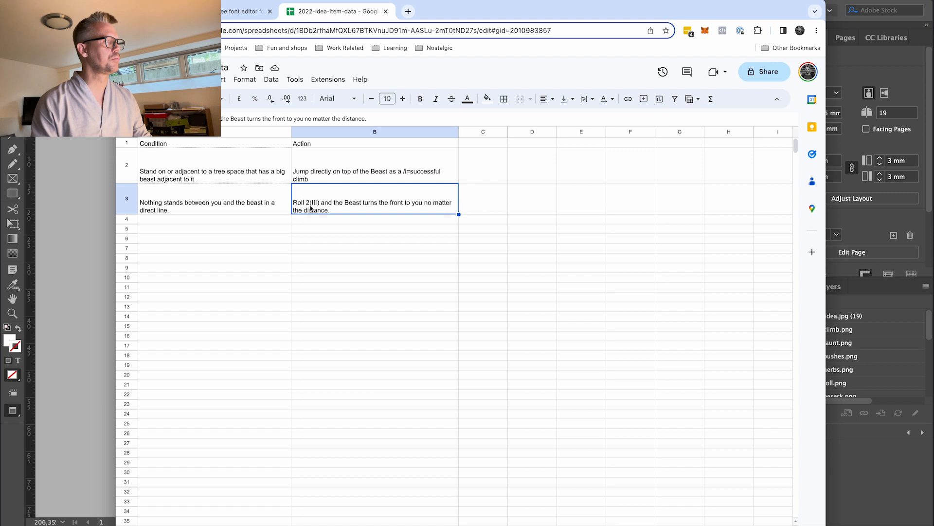
# Step: Check the Taunt beast action text in the spreadsheet, switch to InDesign and display page 2, the Taunt beast card
pyautogui.doubleClick(311, 206)
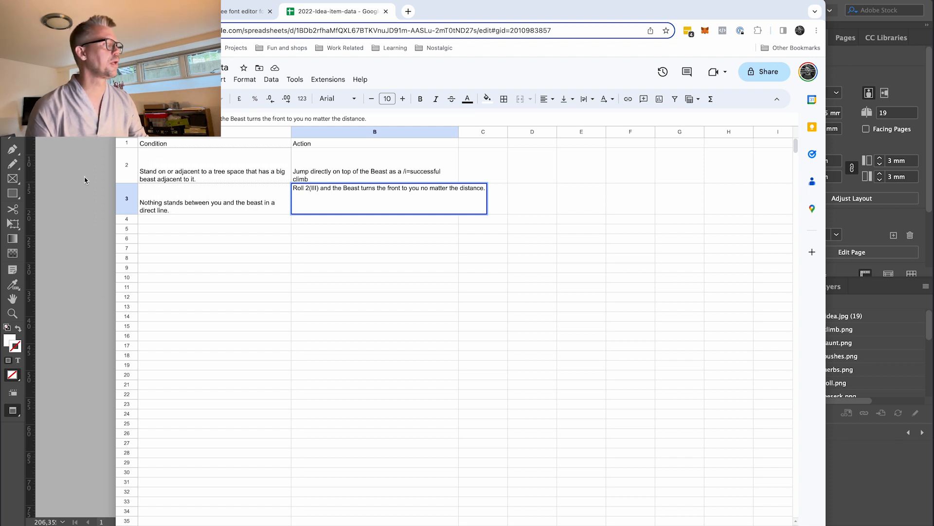
pyautogui.moveTo(486, 10); pyautogui.dragTo(563, 525)
pyautogui.click(433, 61)
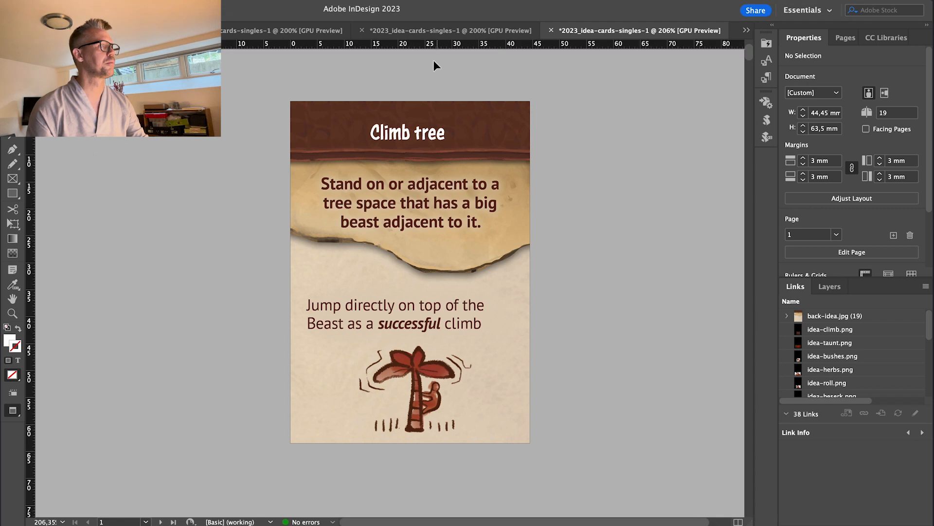
pyautogui.click(844, 38)
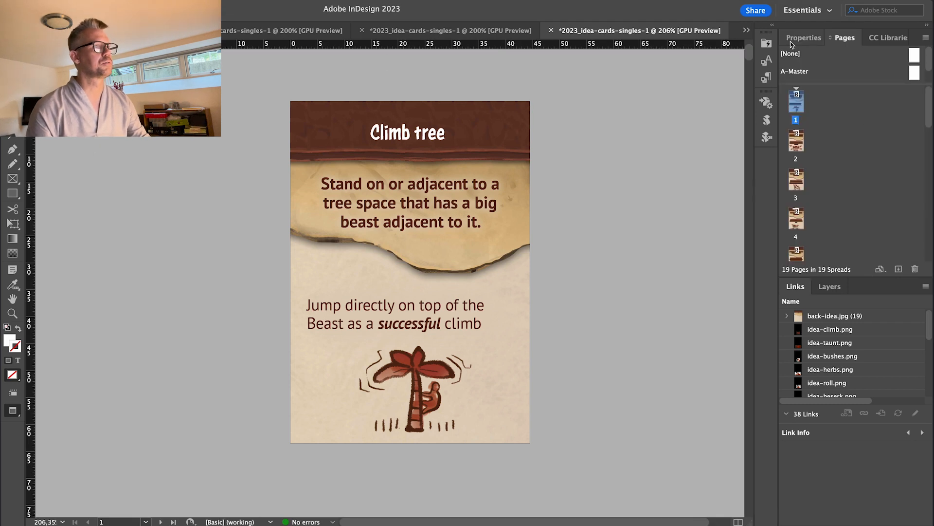
pyautogui.doubleClick(796, 140)
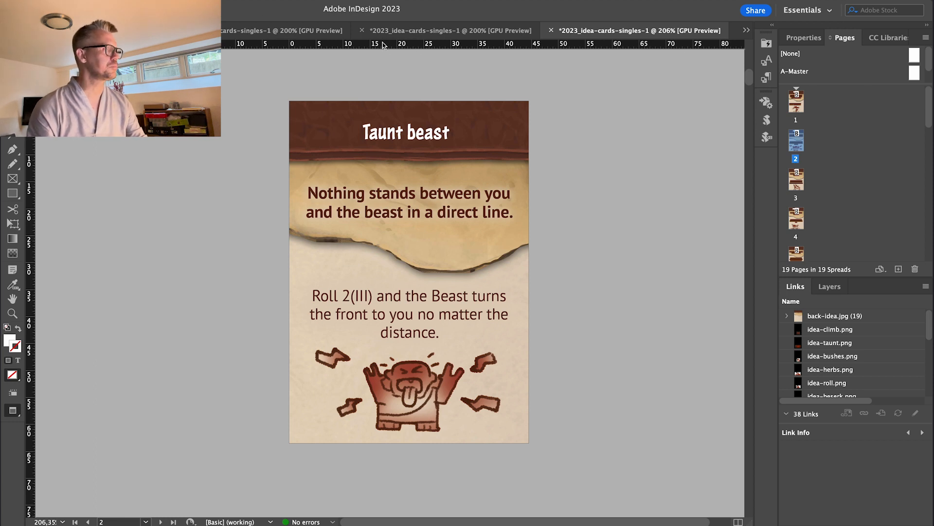
# Step: Paste the red bone-dice-icon.psd image onto the A-Master page of the card document
pyautogui.click(321, 29)
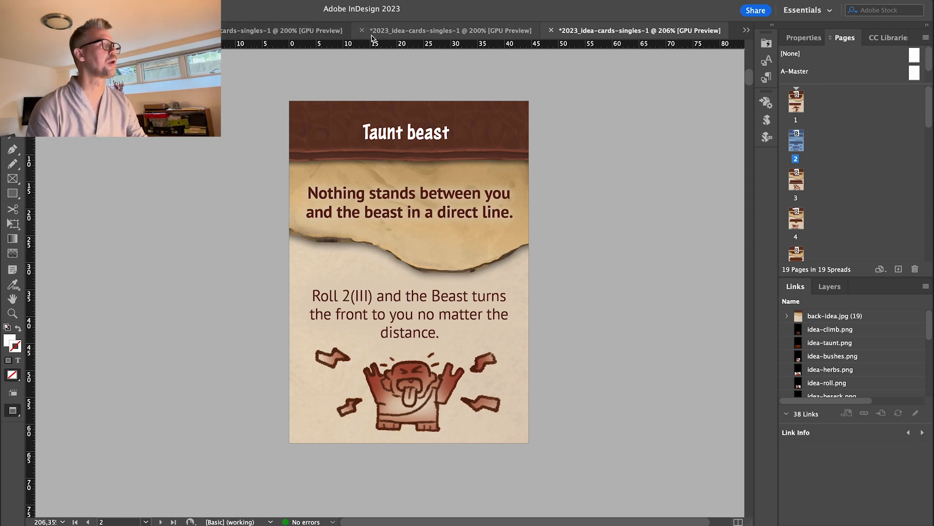
pyautogui.moveTo(273, 153); pyautogui.dragTo(353, 209)
pyautogui.click(647, 31)
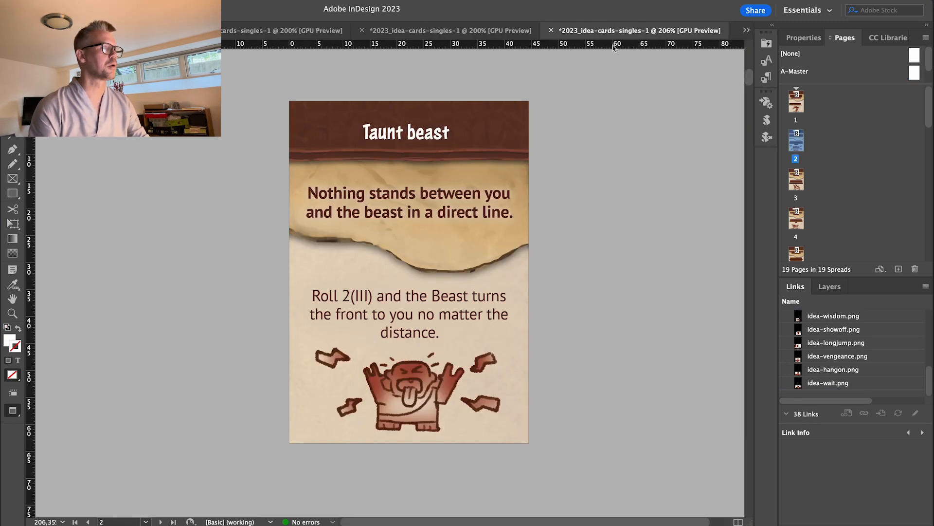
pyautogui.doubleClick(914, 73)
pyautogui.hotkey('ctrl', 'alt', 'shift', 'v')
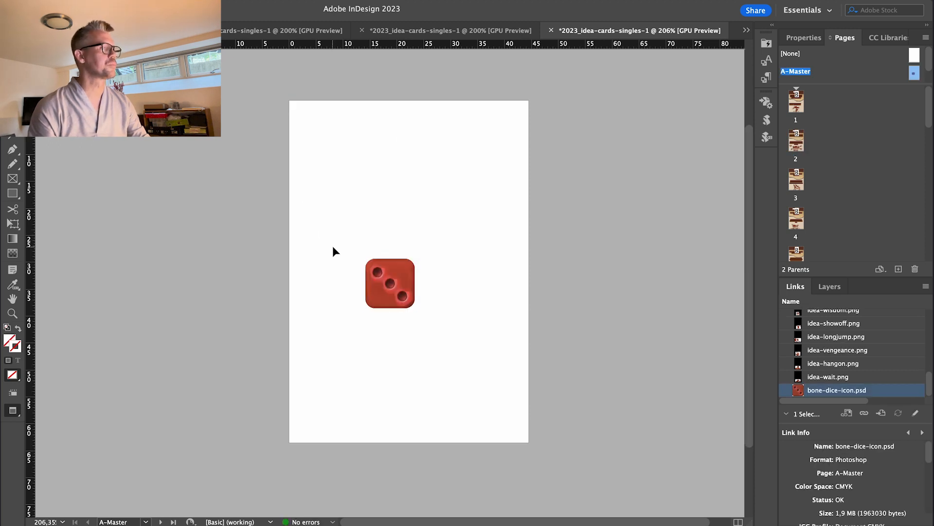
pyautogui.click(378, 323)
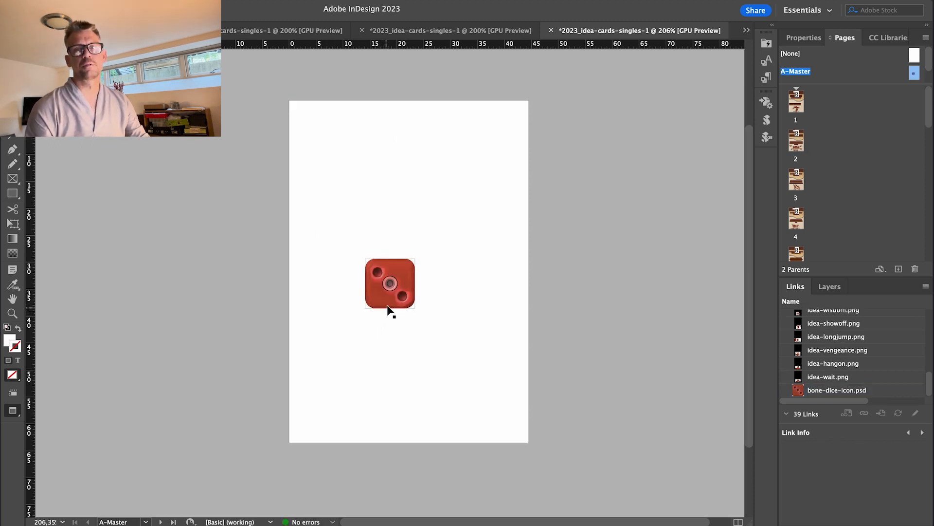
pyautogui.click(382, 304)
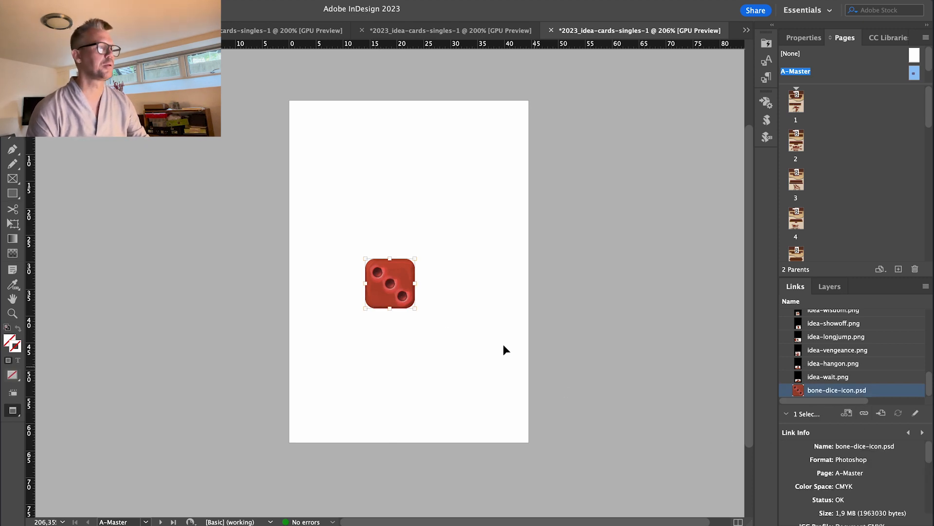
pyautogui.click(448, 314)
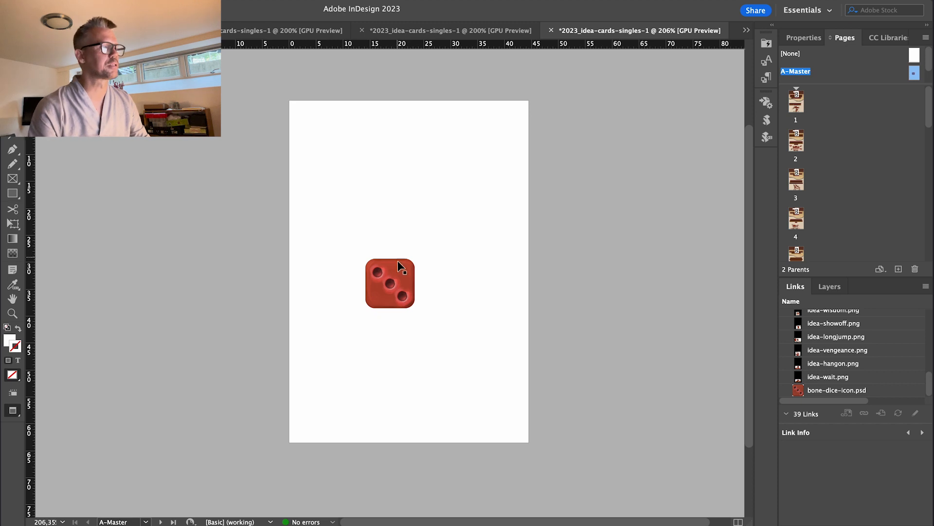
pyautogui.click(379, 301)
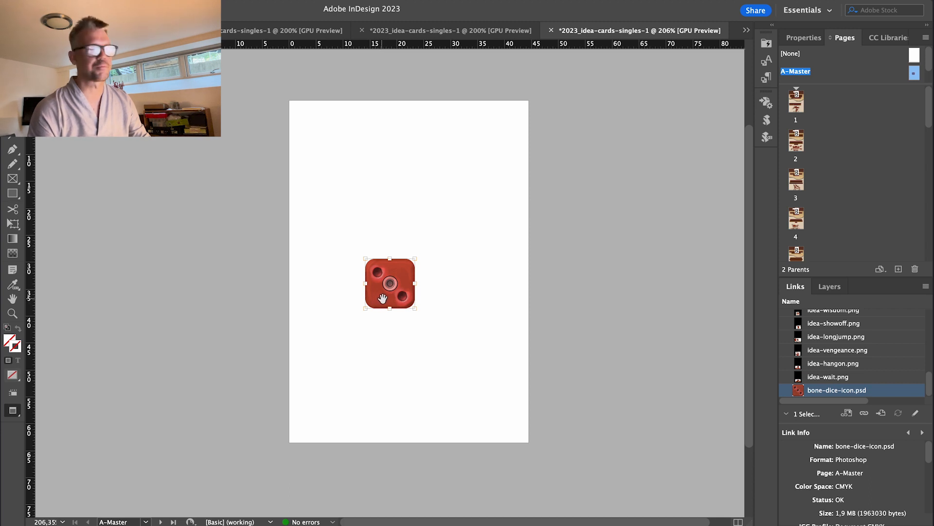
pyautogui.click(404, 318)
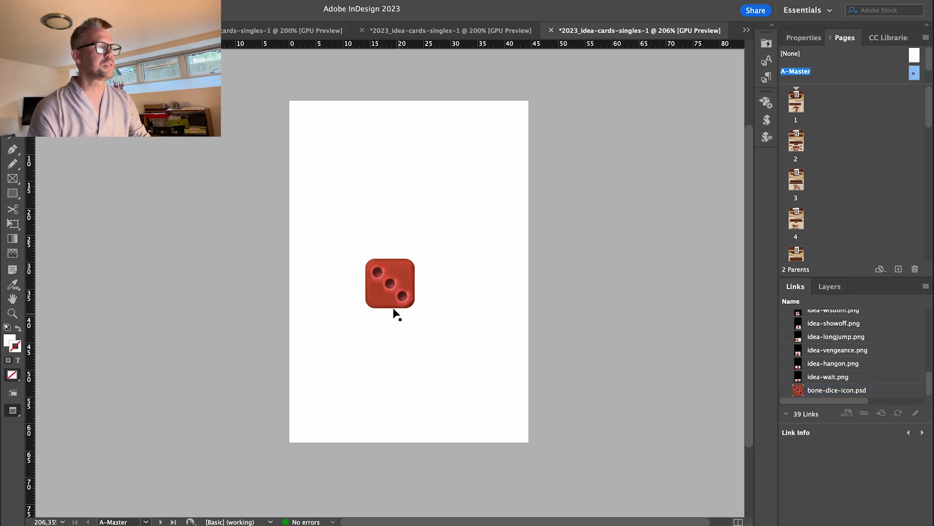
pyautogui.rightClick(378, 285)
pyautogui.click(372, 291)
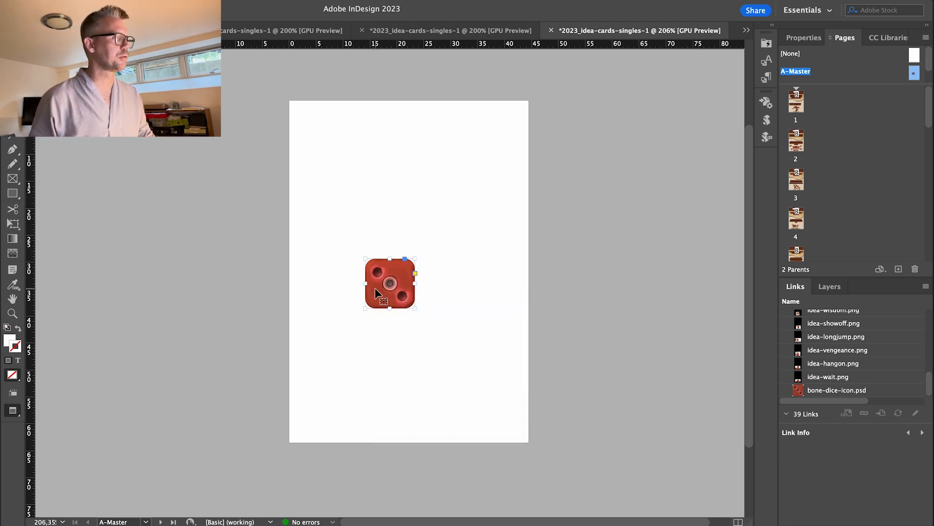
# Step: Hide Layer 5 copy 2, Layer 5 copy, Layer 5 and Layer 4 copy in the dice icon's object layer options
pyautogui.click(375, 288)
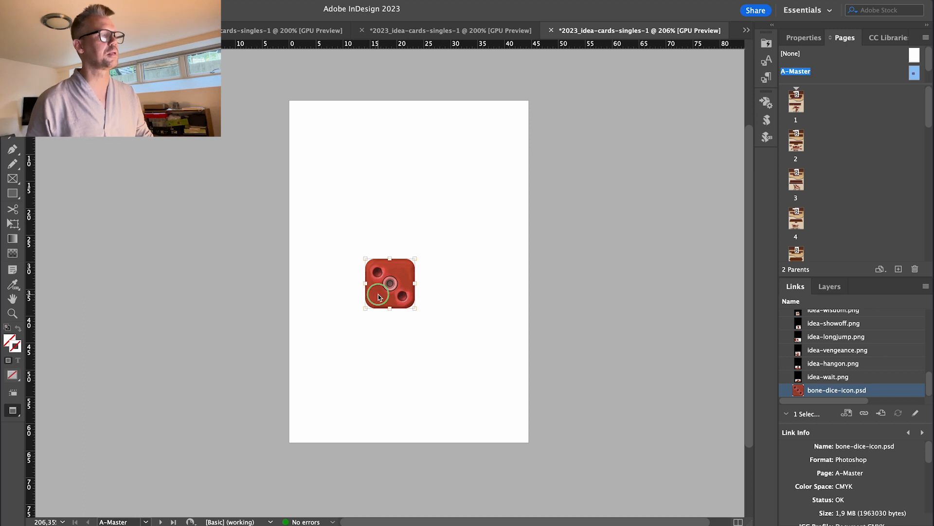
pyautogui.rightClick(378, 294)
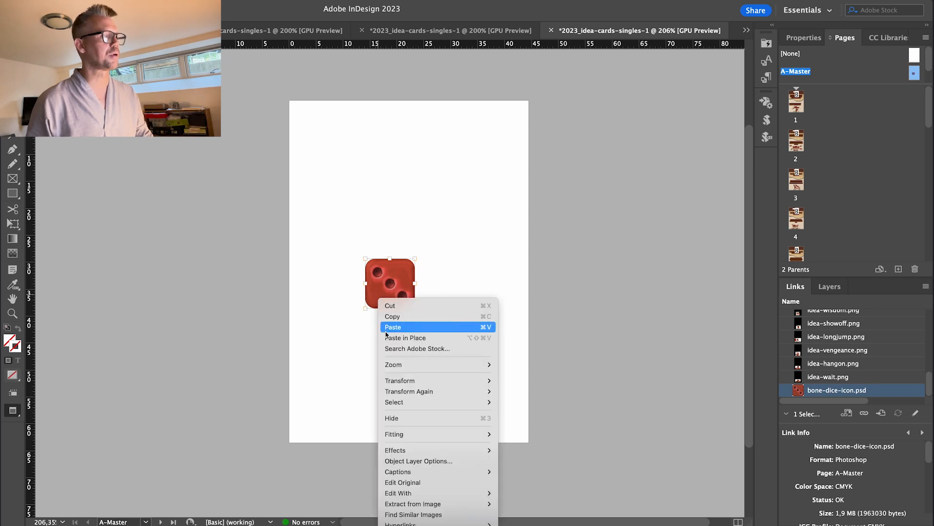
pyautogui.click(426, 461)
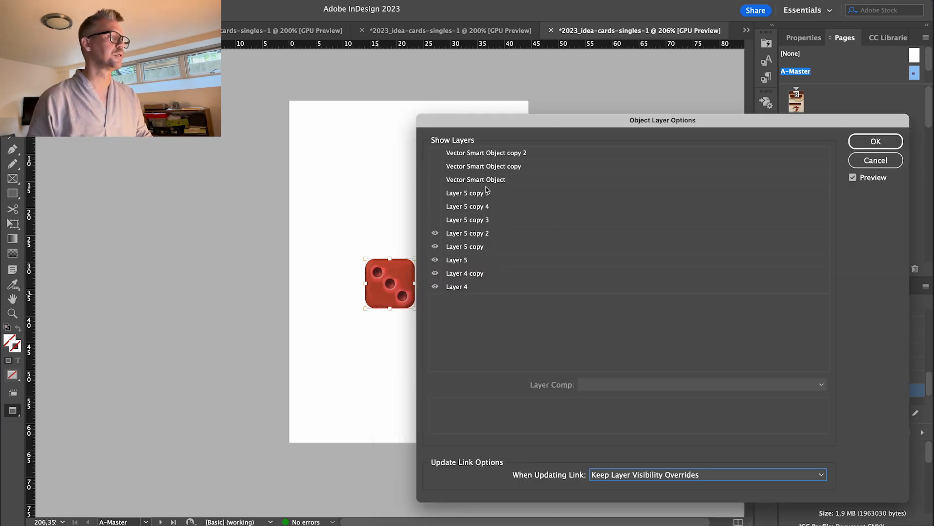
pyautogui.moveTo(521, 126); pyautogui.dragTo(302, 89)
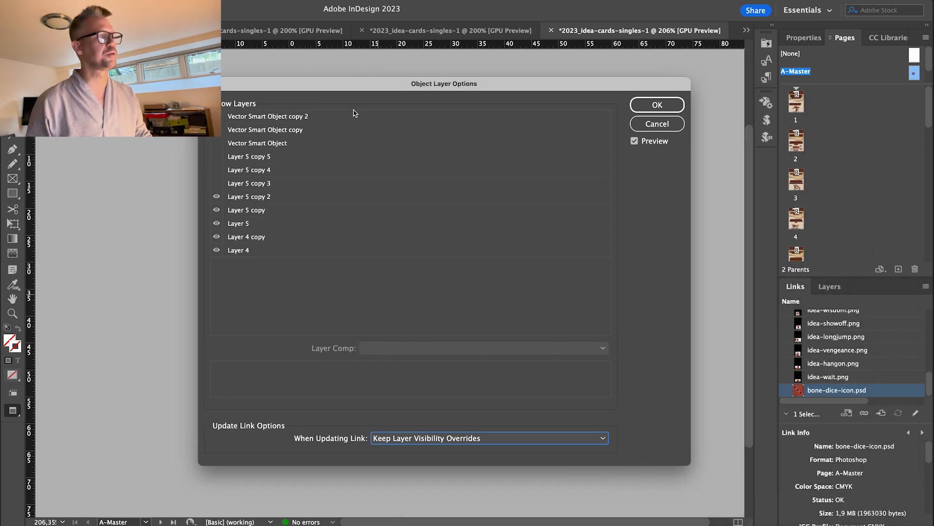
pyautogui.moveTo(402, 78); pyautogui.dragTo(656, 68)
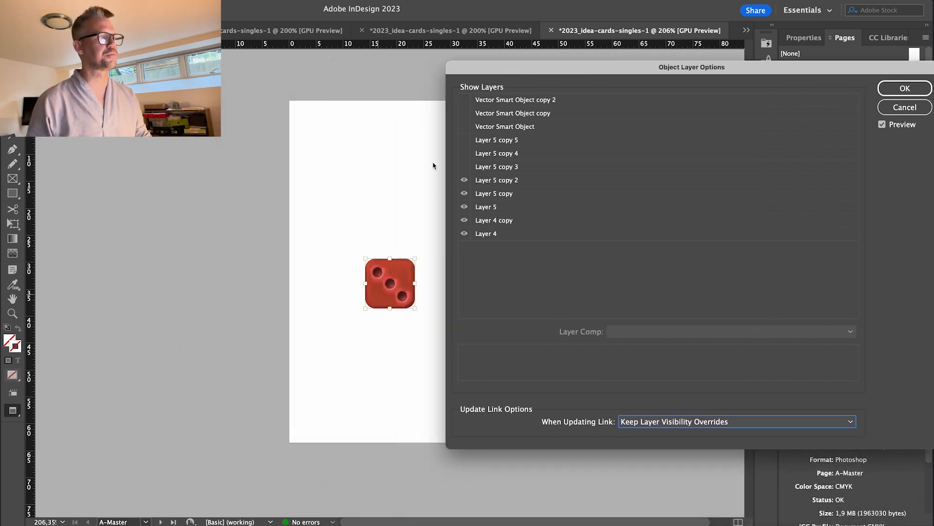
pyautogui.click(465, 180)
pyautogui.click(464, 193)
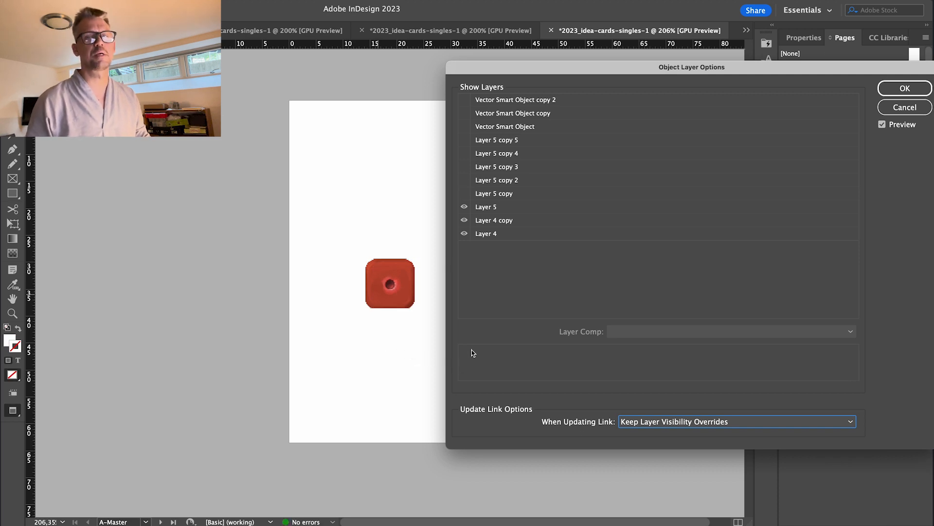
pyautogui.click(465, 207)
pyautogui.click(464, 220)
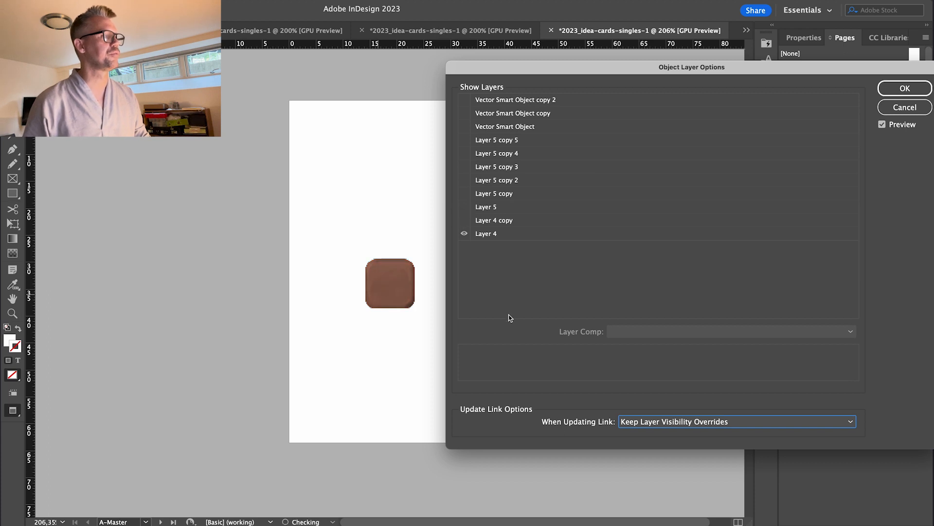
# Step: Preview the dice icon's symbol layers, show only Vector Smart Object above Layer 4, and apply the layer options
pyautogui.click(465, 99)
pyautogui.click(465, 99)
pyautogui.click(464, 112)
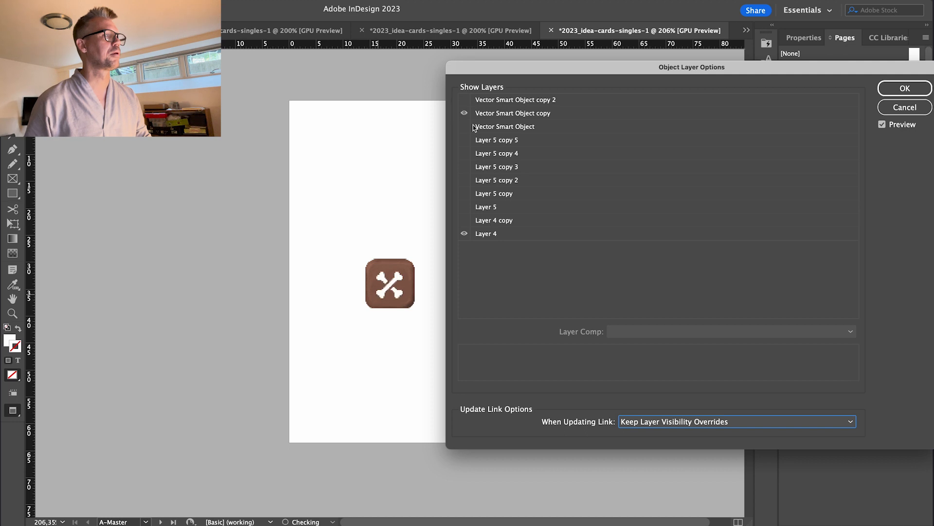
pyautogui.click(464, 113)
pyautogui.click(464, 126)
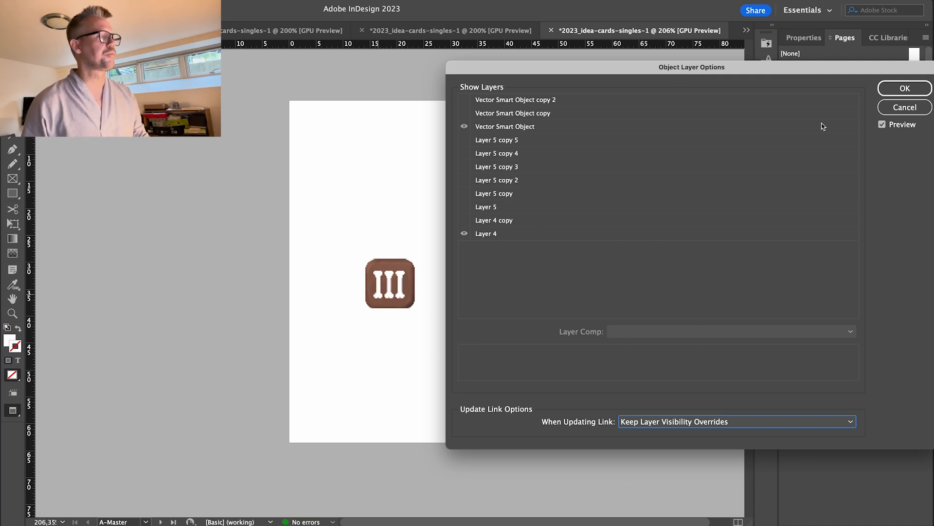
pyautogui.click(894, 89)
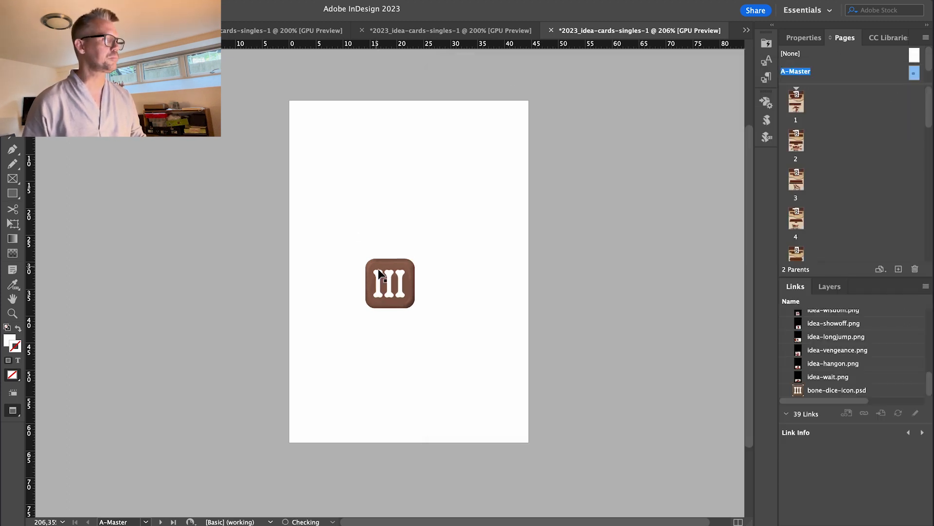
# Step: Shrink the III dice icon to about half its size and cut it from the A-Master page
pyautogui.moveTo(413, 308); pyautogui.dragTo(391, 284)
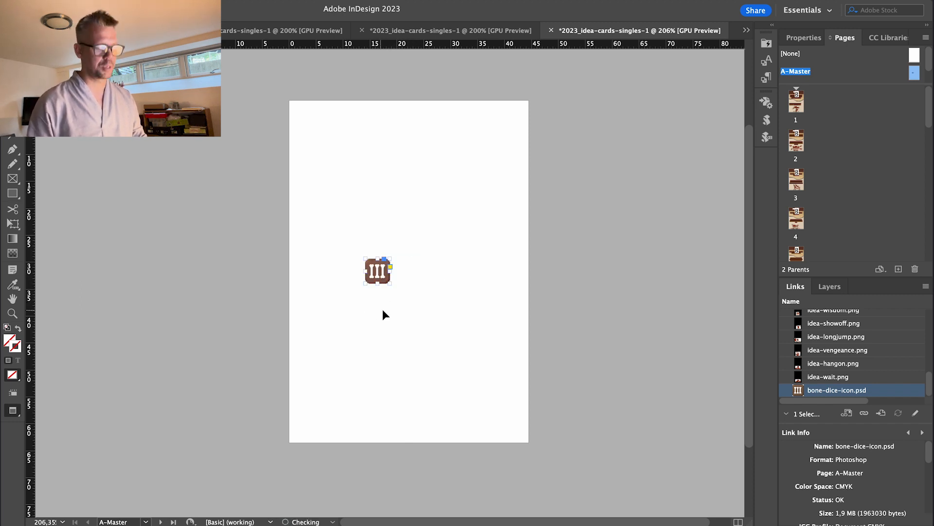
pyautogui.press('Delete')
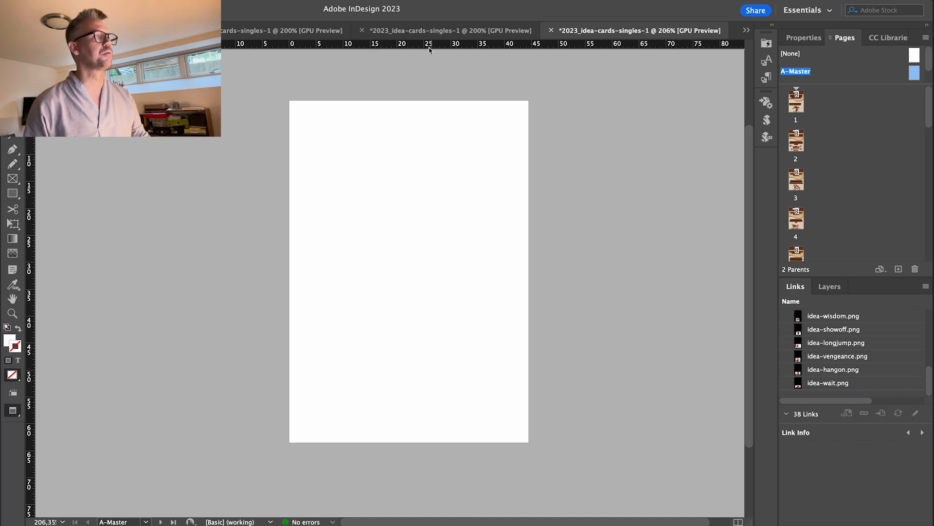
# Step: In the neighbouring open card document, replace "(III)" in the action text of page 2, Taunt beast, with the cut III dice icon
pyautogui.click(397, 34)
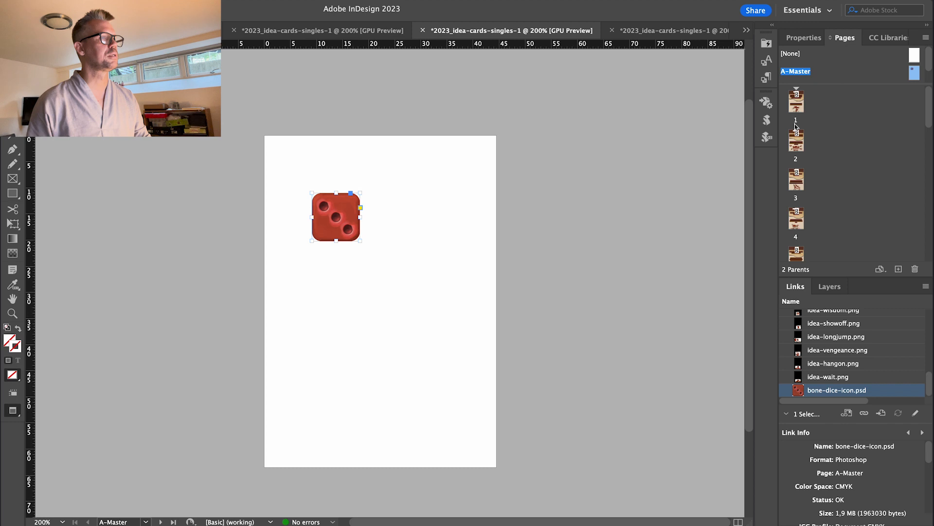
pyautogui.doubleClick(797, 105)
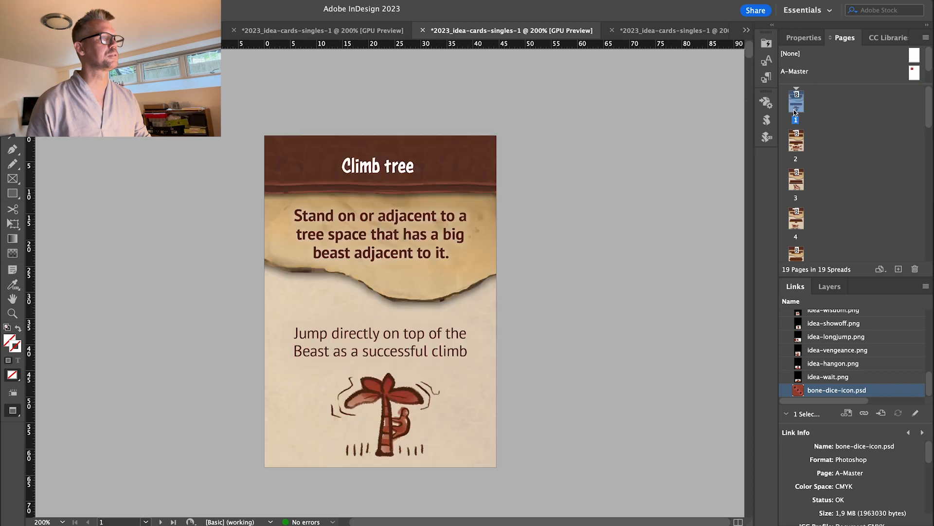
pyautogui.doubleClick(796, 142)
pyautogui.click(334, 324)
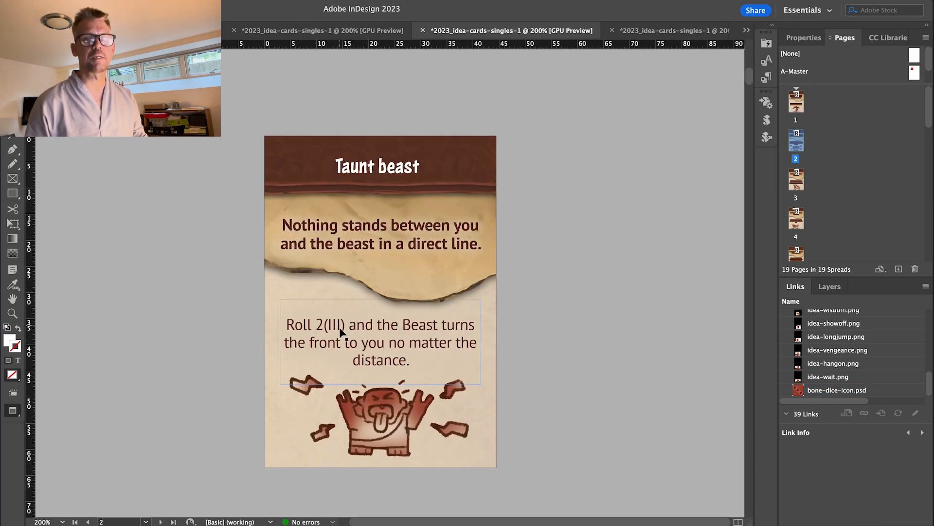
pyautogui.doubleClick(331, 325)
pyautogui.moveTo(324, 325); pyautogui.dragTo(346, 325)
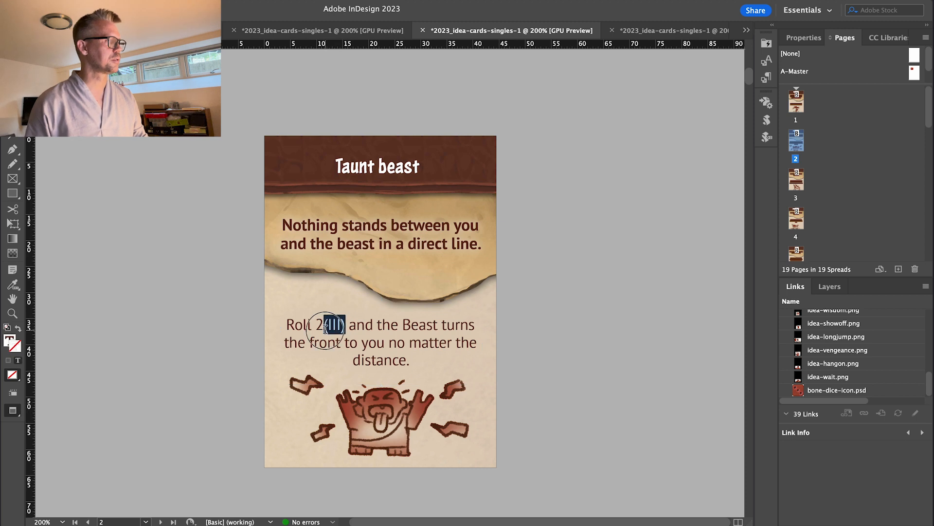
pyautogui.press('BackSpace')
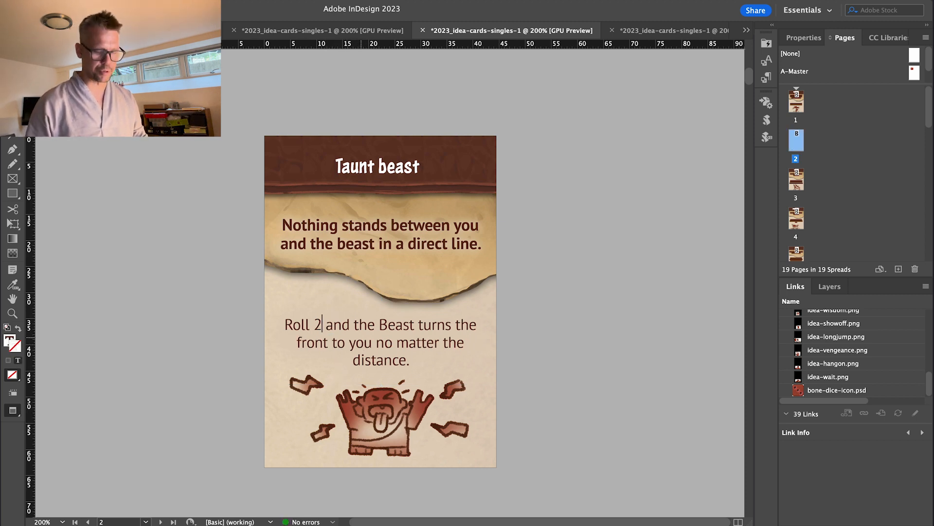
pyautogui.press('super+v')
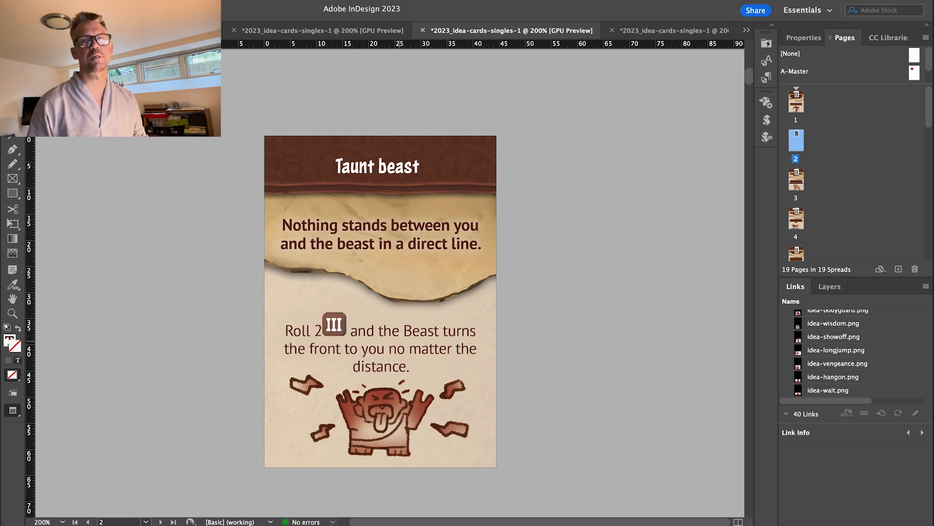
pyautogui.press('Escape')
pyautogui.click(253, 336)
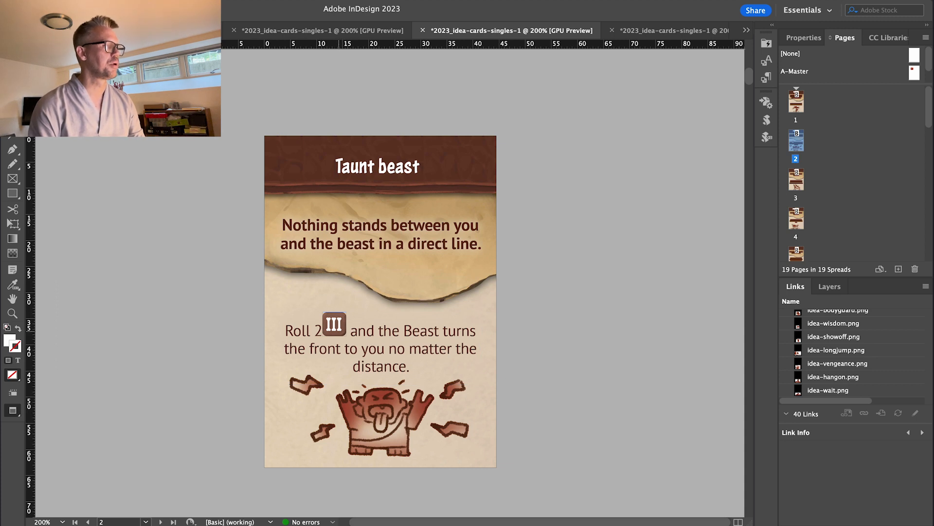
# Step: Scale down the inline III dice icon in the Taunt beast action text to roughly the text height
pyautogui.click(336, 324)
pyautogui.moveTo(347, 313); pyautogui.dragTo(340, 318)
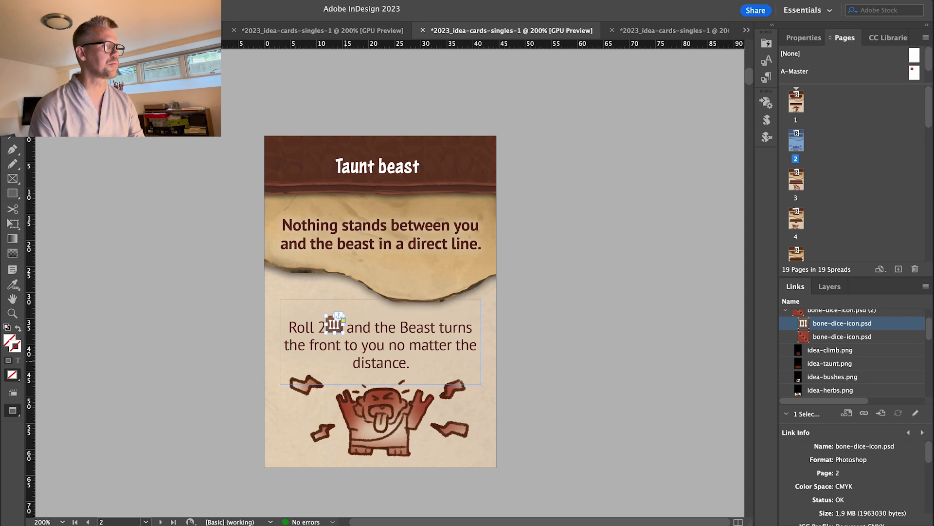
# Step: Set the inline Y offset of the anchored III dice icon in the Taunt beast action text to -0,5 mm
pyautogui.rightClick(335, 328)
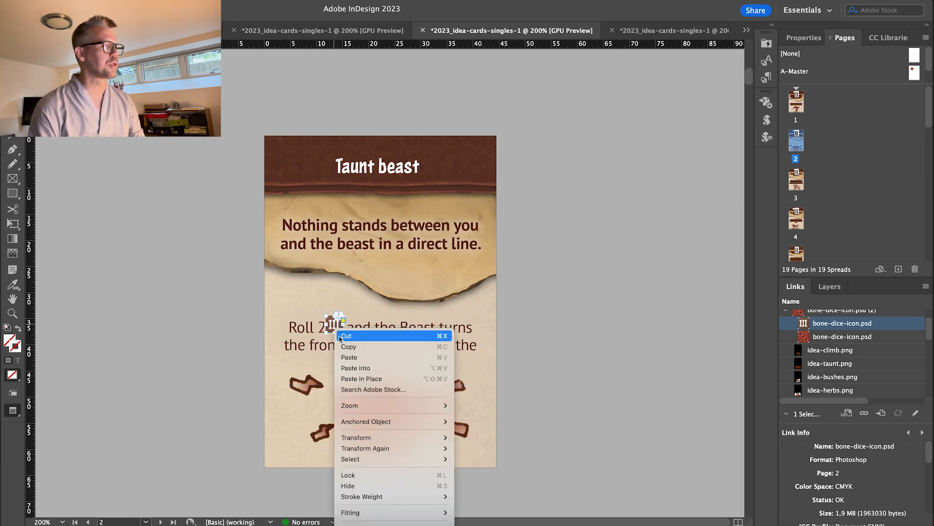
pyautogui.moveTo(376, 425)
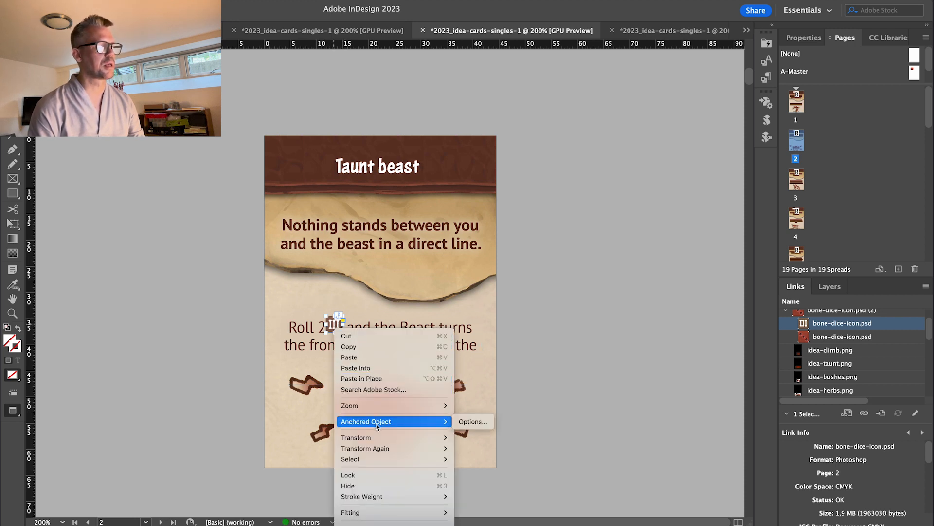
pyautogui.click(470, 422)
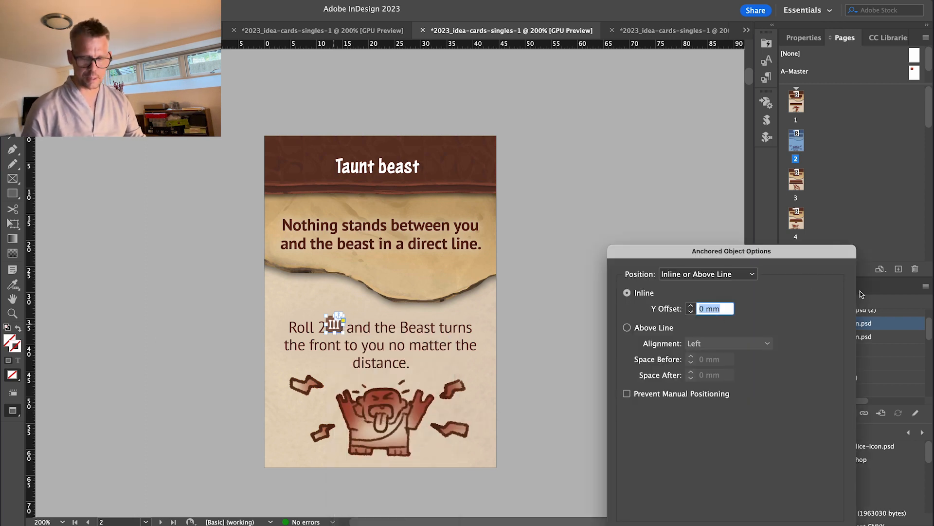
pyautogui.write('-0,5')
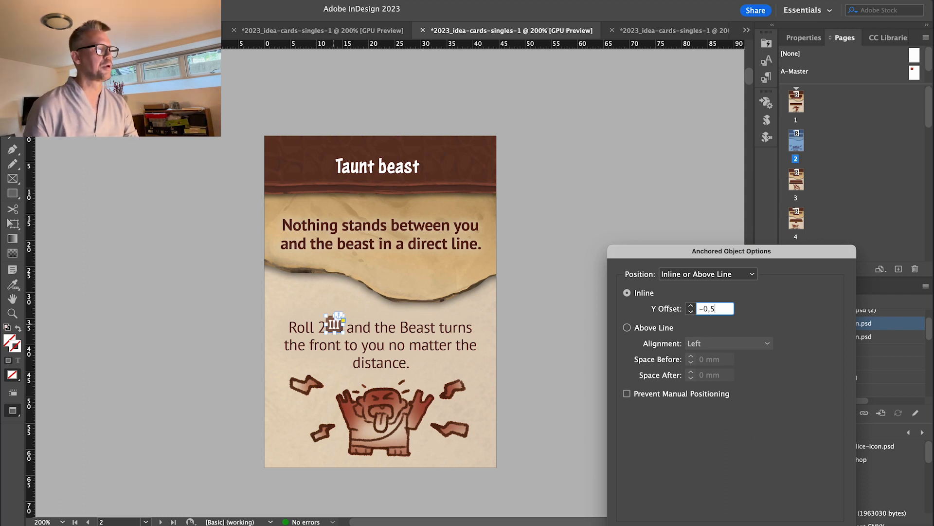
pyautogui.press('Tab')
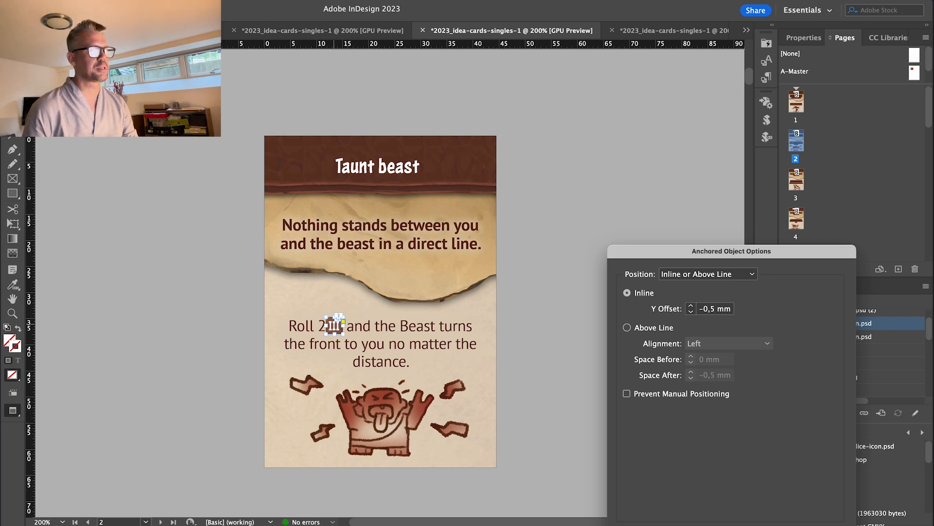
pyautogui.moveTo(798, 254); pyautogui.dragTo(719, 150)
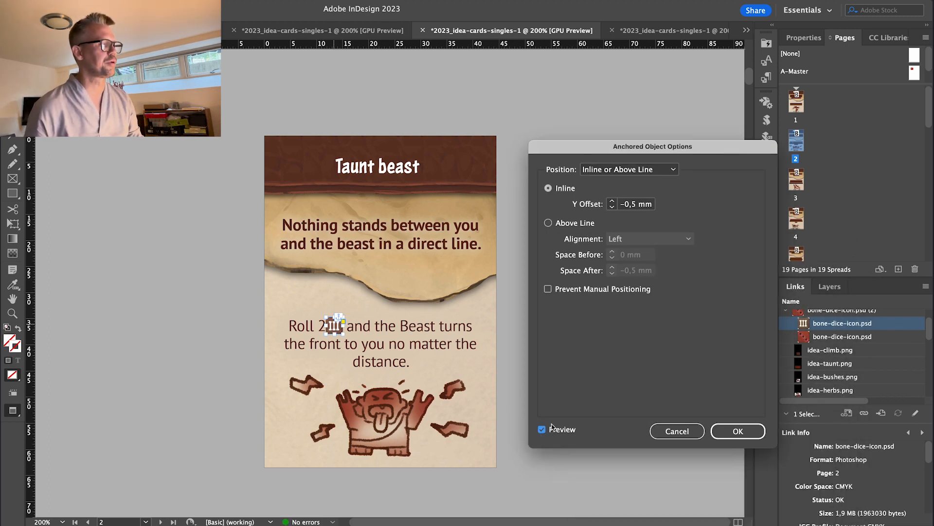
pyautogui.click(713, 434)
pyautogui.click(229, 323)
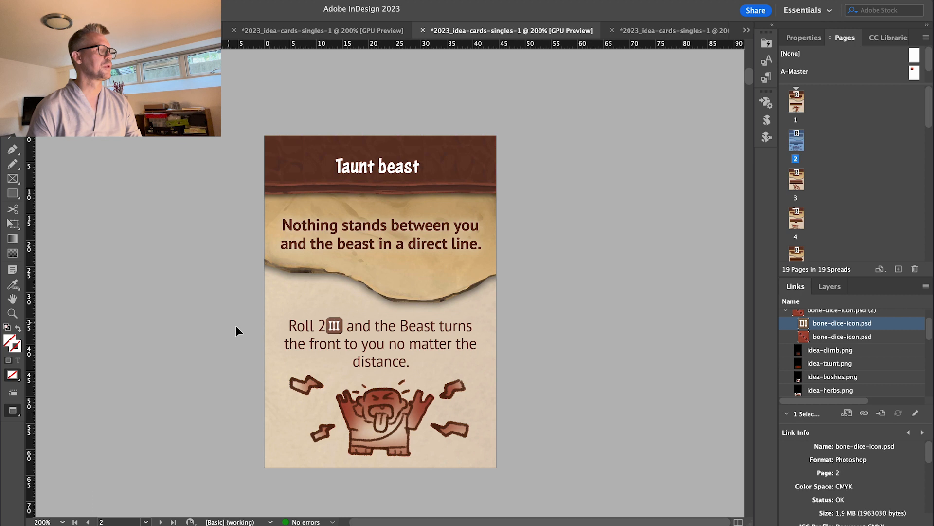
# Step: Duplicate the inline III dice icon in the Taunt beast action text and remove the "2" before the pair of icons
pyautogui.click(344, 335)
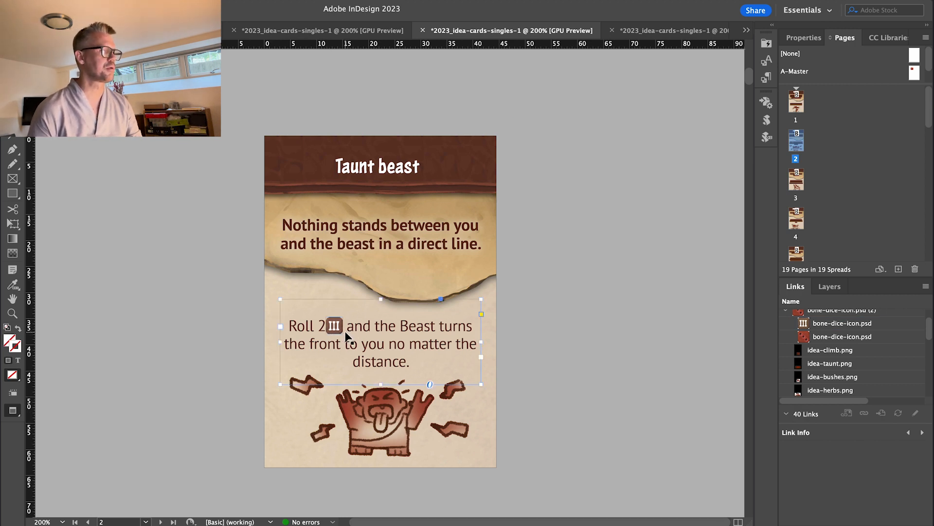
pyautogui.doubleClick(343, 329)
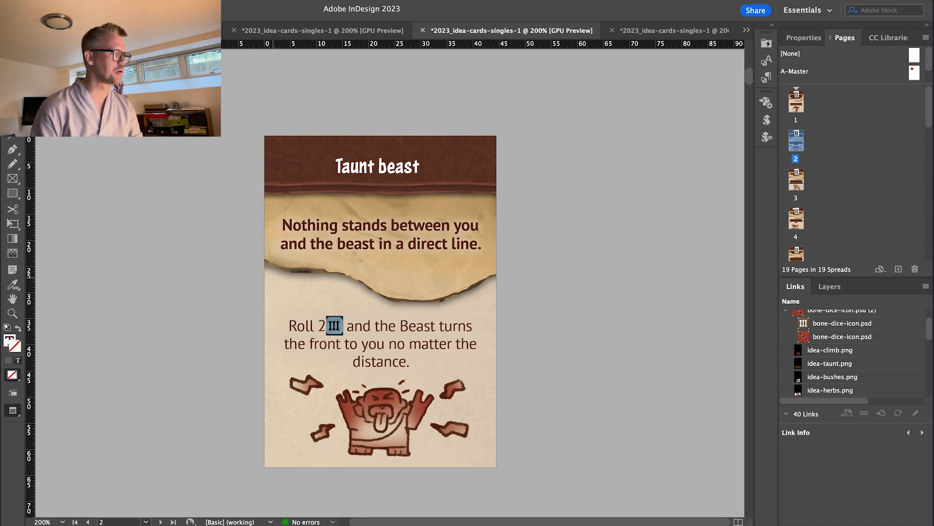
pyautogui.click(396, 349)
pyautogui.moveTo(346, 336); pyautogui.dragTo(359, 339)
pyautogui.press('Left')
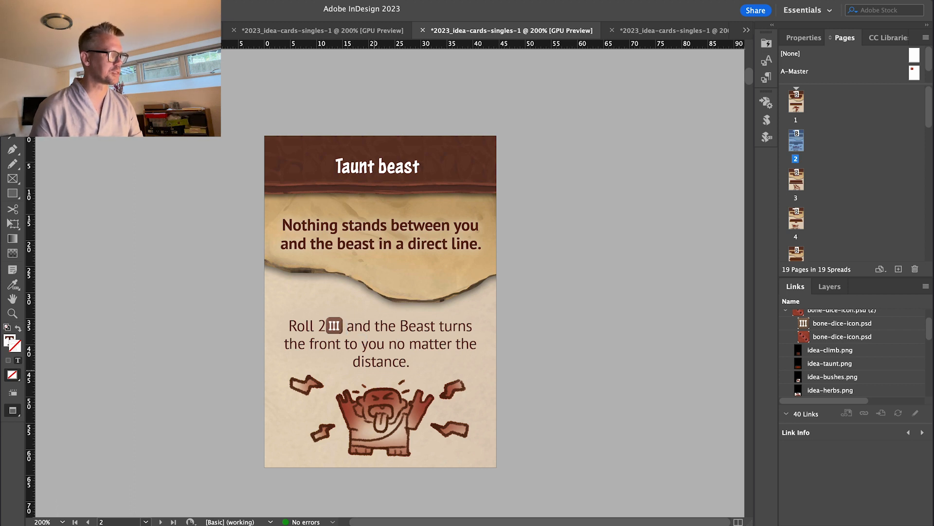
pyautogui.hotkey('ctrl', 'v')
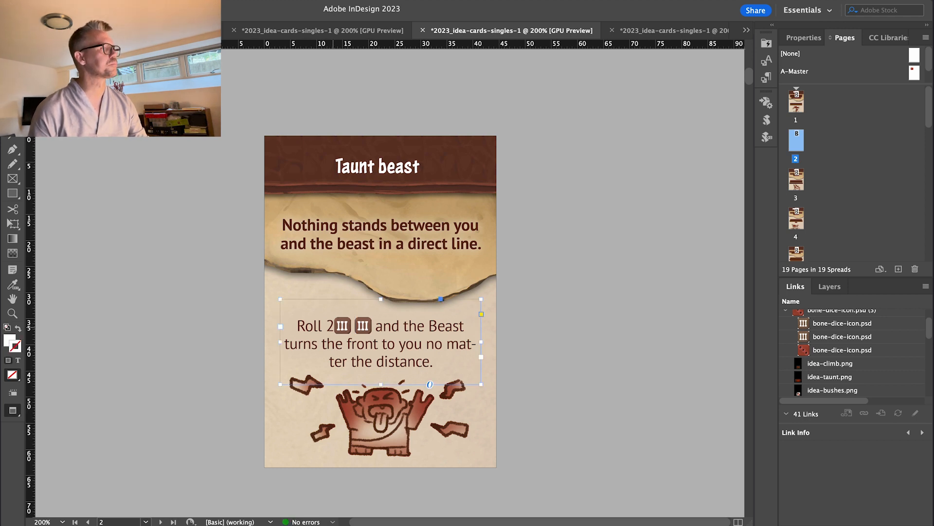
pyautogui.press('BackSpace')
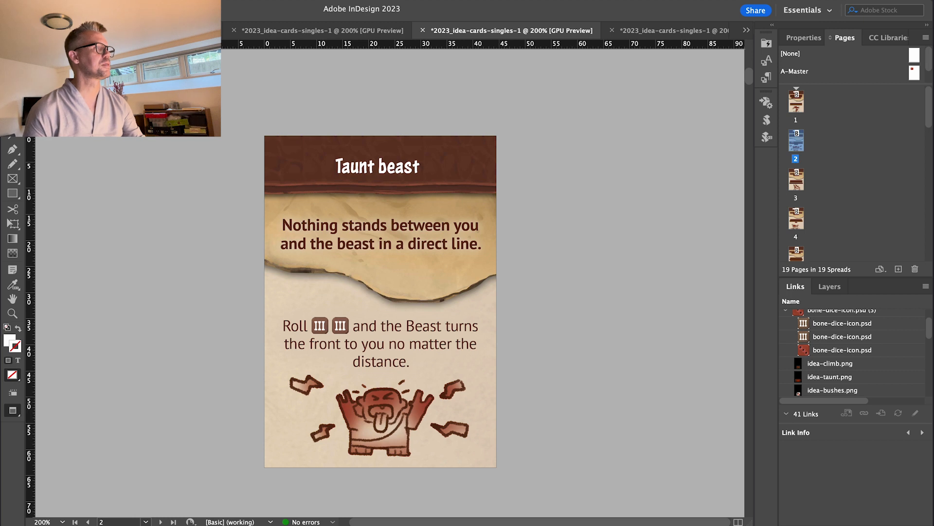
# Step: Examine up close the inline III icon and magenta dice glyphs in the Taunt beast action text of the first open card document
pyautogui.click(322, 31)
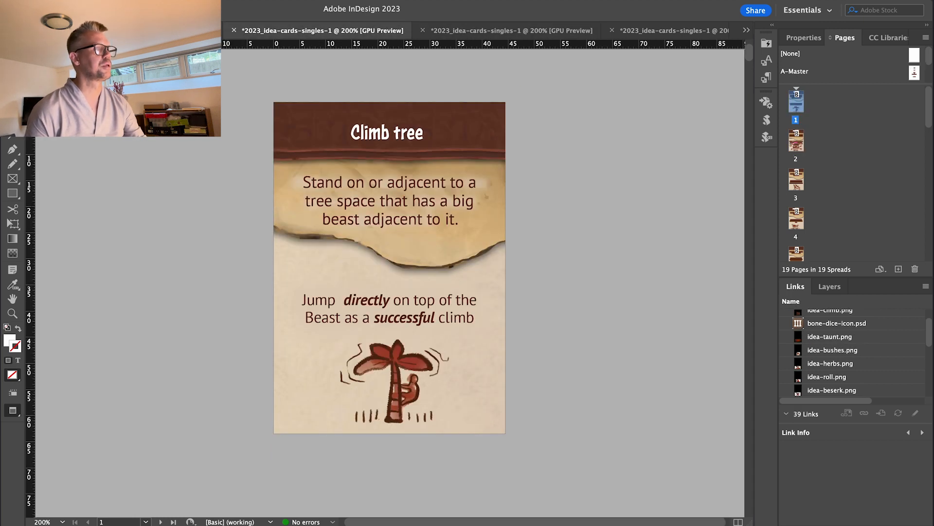
pyautogui.hotkey('shift', 'pagedown')
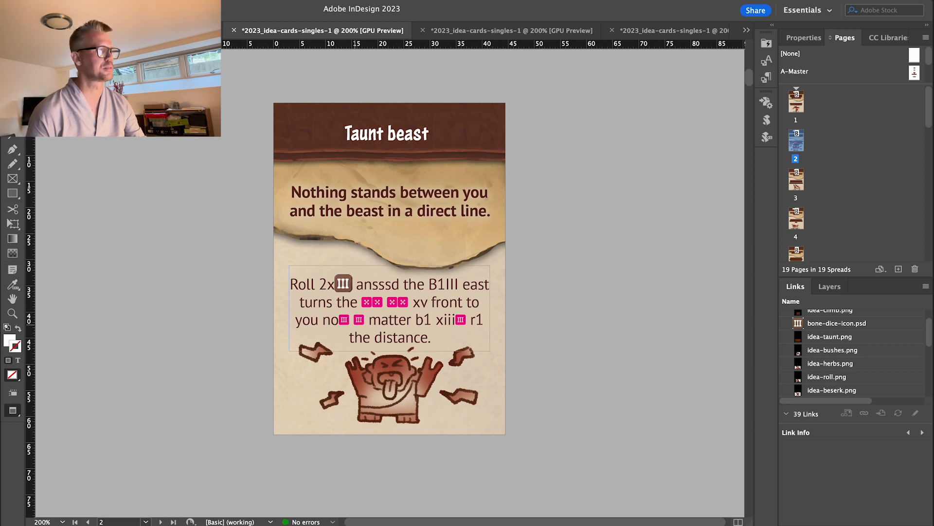
pyautogui.press('z')
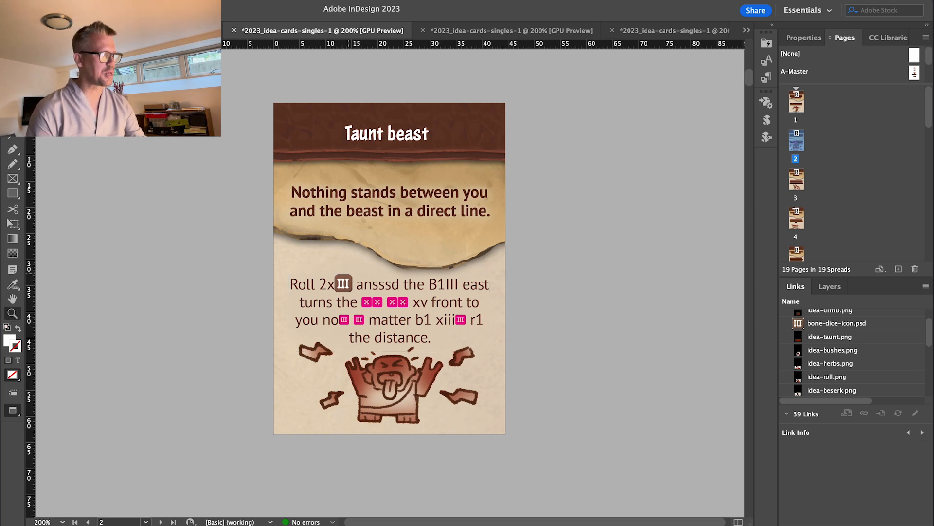
pyautogui.click(346, 284)
pyautogui.moveTo(346, 284); pyautogui.dragTo(527, 409)
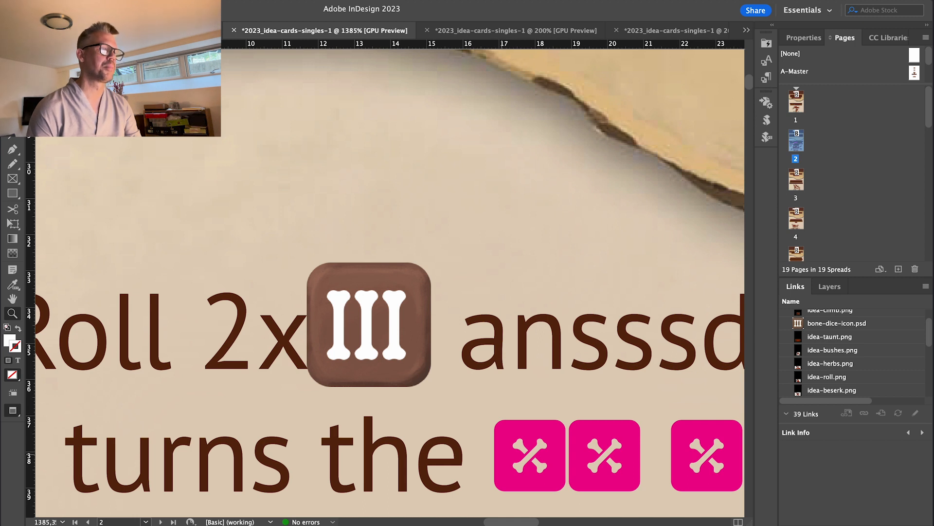
pyautogui.moveTo(556, 496); pyautogui.dragTo(523, 444)
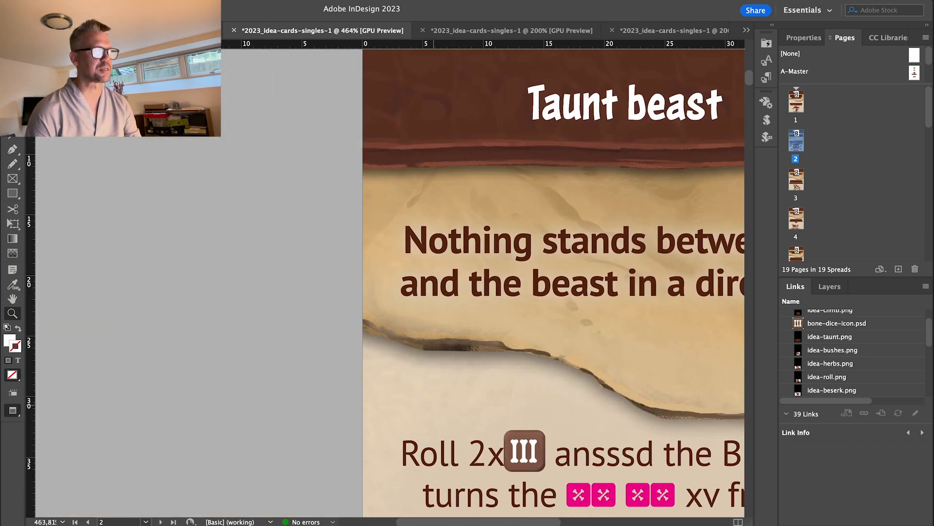
pyautogui.scroll(-3, 524, 444)
pyautogui.hscroll(3, 523, 444)
pyautogui.scroll(-3, 523, 445)
pyautogui.hscroll(3, 523, 445)
pyautogui.moveTo(633, 341); pyautogui.dragTo(399, 255)
pyautogui.hscroll(3, 487, 339)
pyautogui.scroll(-1, 487, 340)
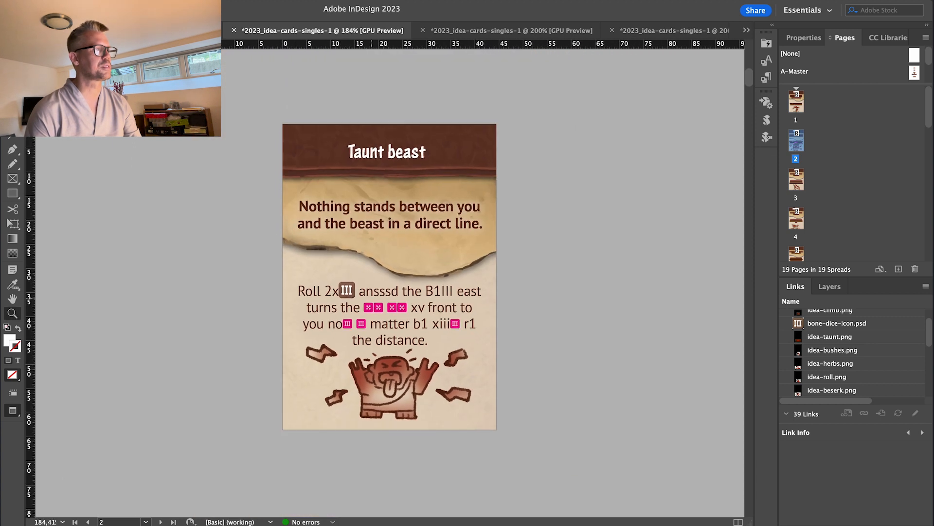
pyautogui.scroll(1, 399, 255)
pyautogui.scroll(-1, 399, 255)
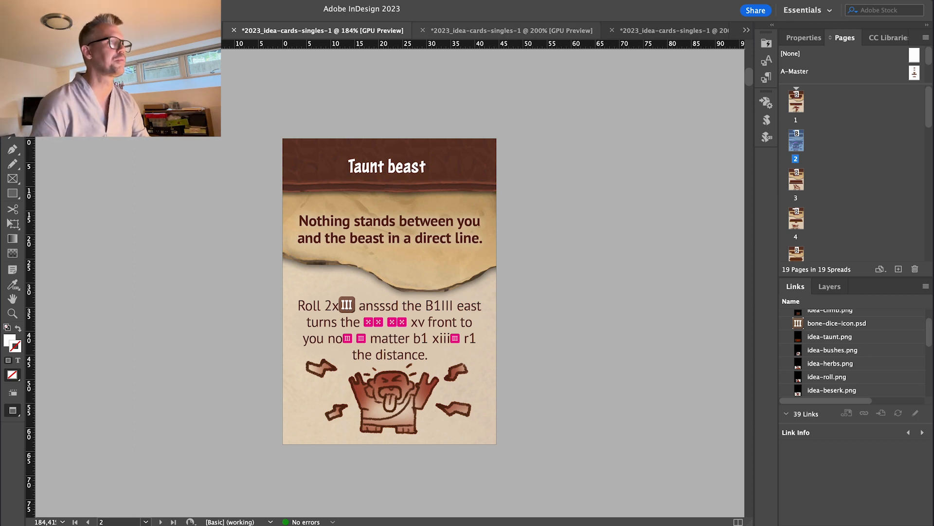
# Step: Return to the second open card document and delete both III dice icons after "Roll" in the Taunt beast action text
pyautogui.click(497, 31)
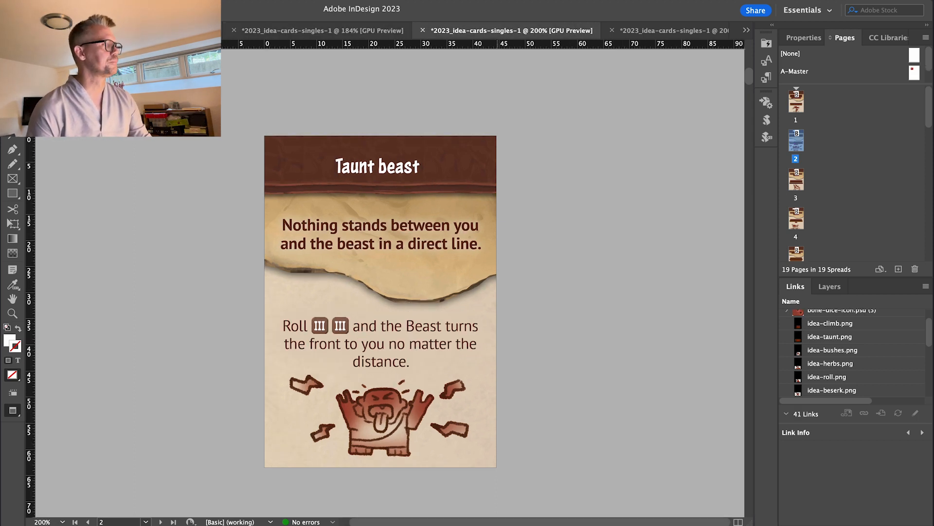
pyautogui.doubleClick(360, 326)
pyautogui.moveTo(354, 328); pyautogui.dragTo(310, 329)
pyautogui.press('BackSpace')
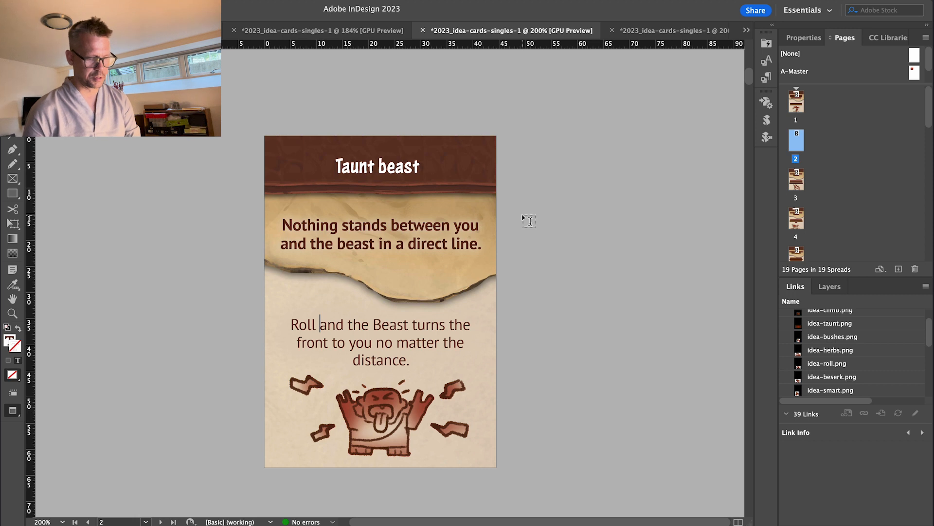
pyautogui.write('2')
pyautogui.press('BackSpace')
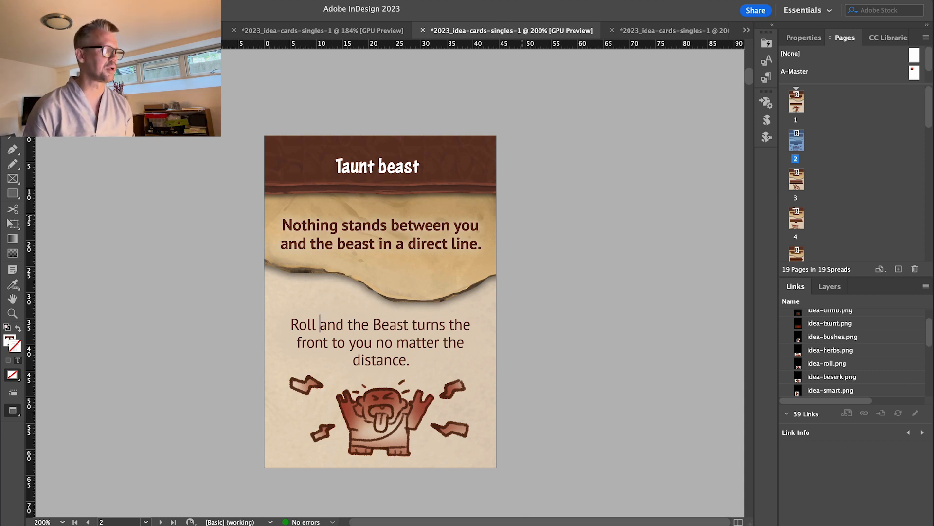
# Step: Switch to the 2022-Idea-item-data spreadsheet in Google Sheets and replace "2(III)" in cell B3 with the codes "i1" and "x1"
pyautogui.moveTo(524, 525); pyautogui.dragTo(519, 104)
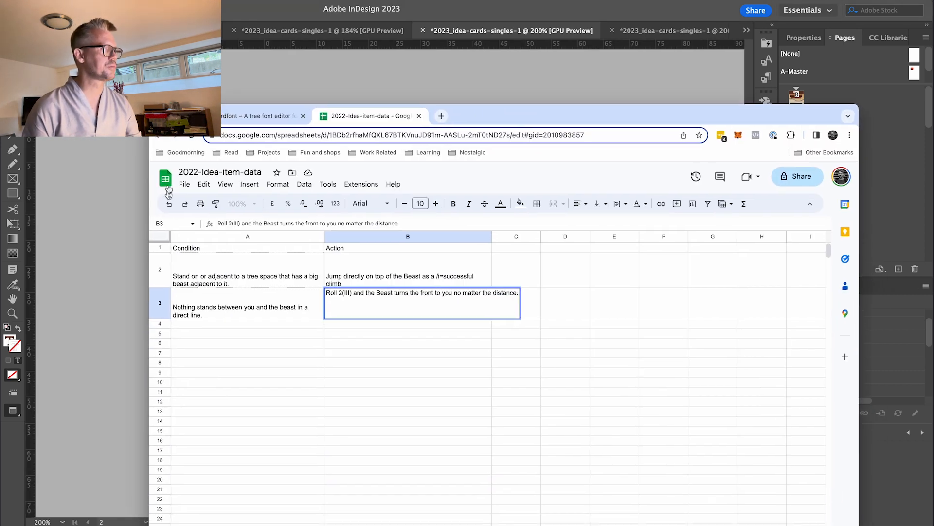
pyautogui.moveTo(354, 293); pyautogui.dragTo(339, 293)
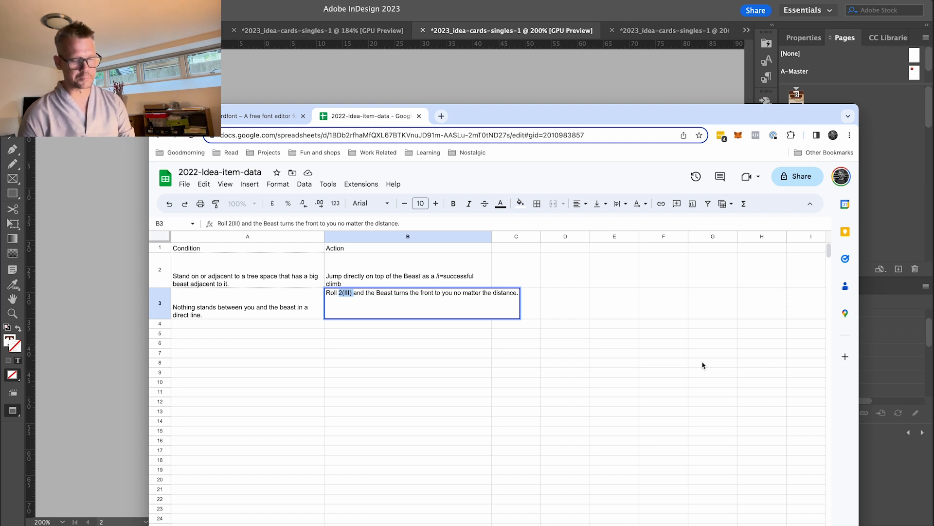
pyautogui.write('i')
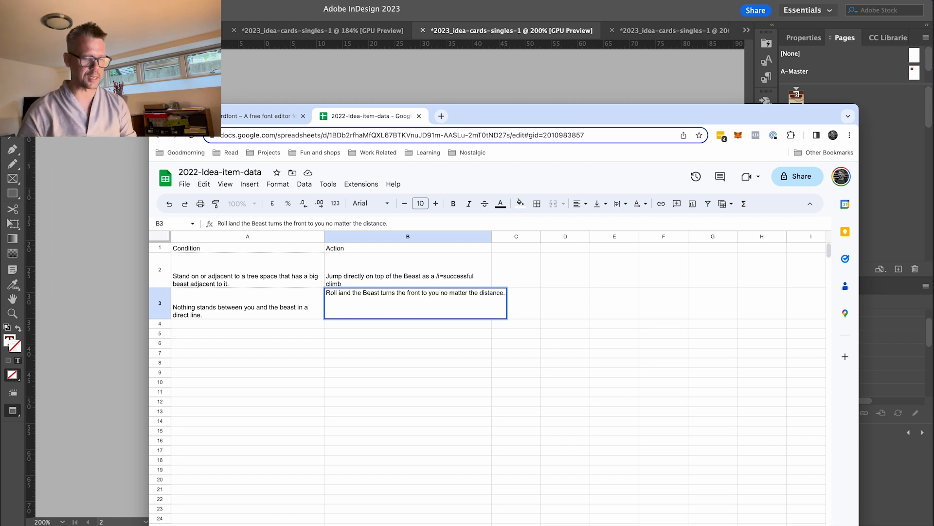
pyautogui.write('1')
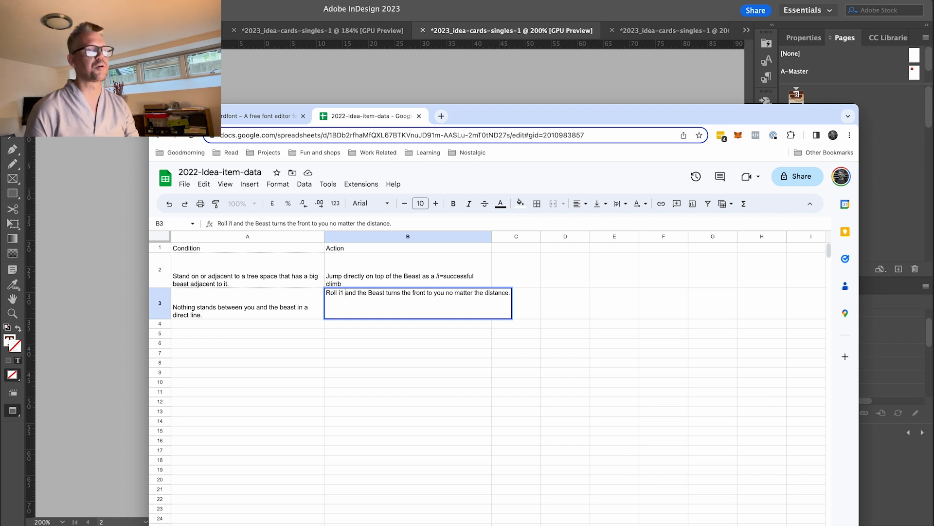
pyautogui.moveTo(932, 158); pyautogui.dragTo(212, 115)
pyautogui.click(586, 259)
pyautogui.moveTo(358, 120); pyautogui.dragTo(933, 122)
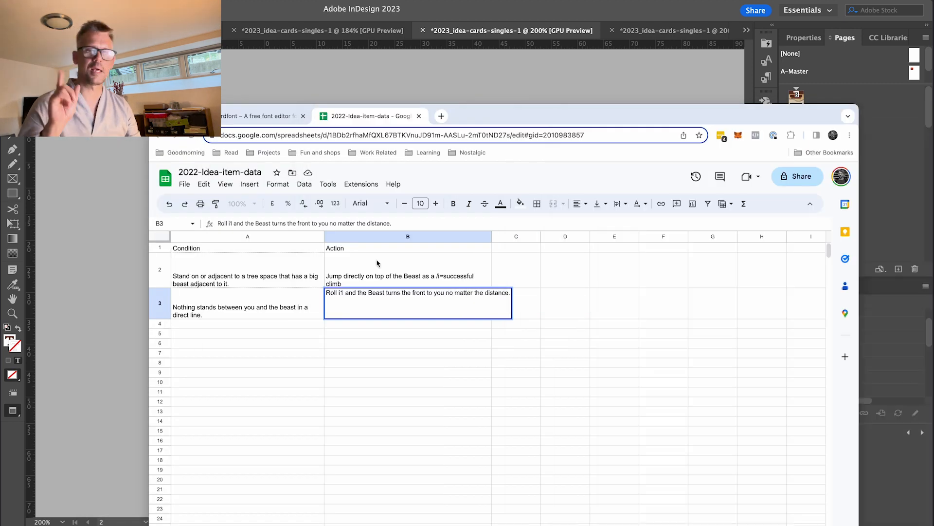
pyautogui.doubleClick(346, 293)
pyautogui.write('x1')
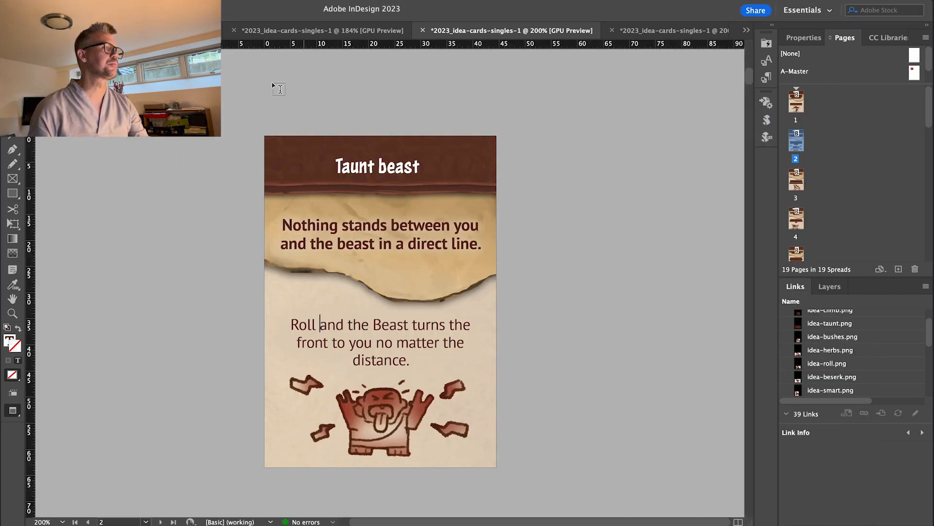
# Step: Back in InDesign, insert "i1 x1" after "Roll" in the Taunt beast action text and leave the text frame deselected
pyautogui.click(303, 76)
pyautogui.click(321, 325)
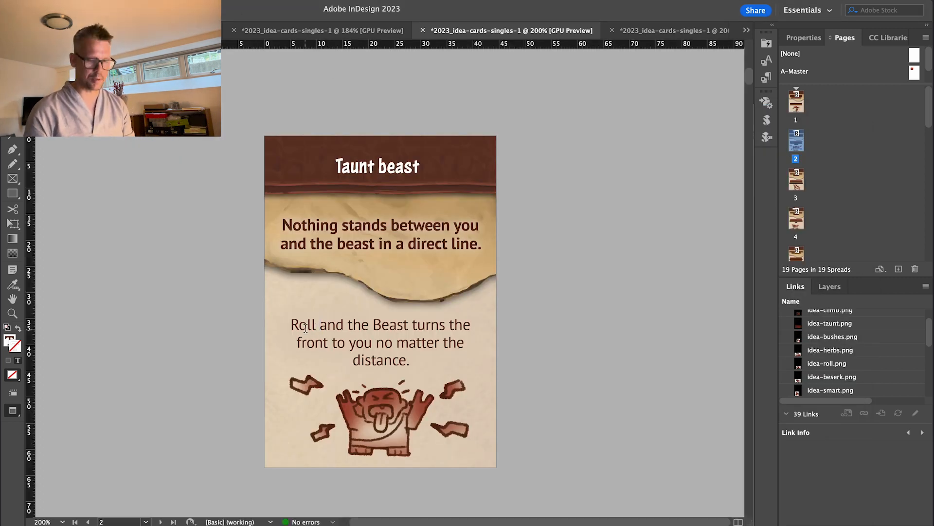
pyautogui.write('i1')
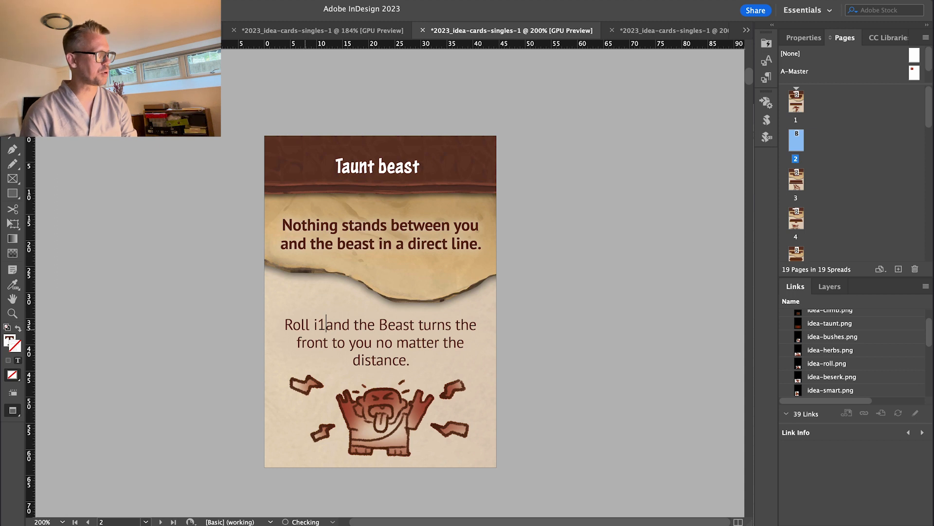
pyautogui.write(' x1')
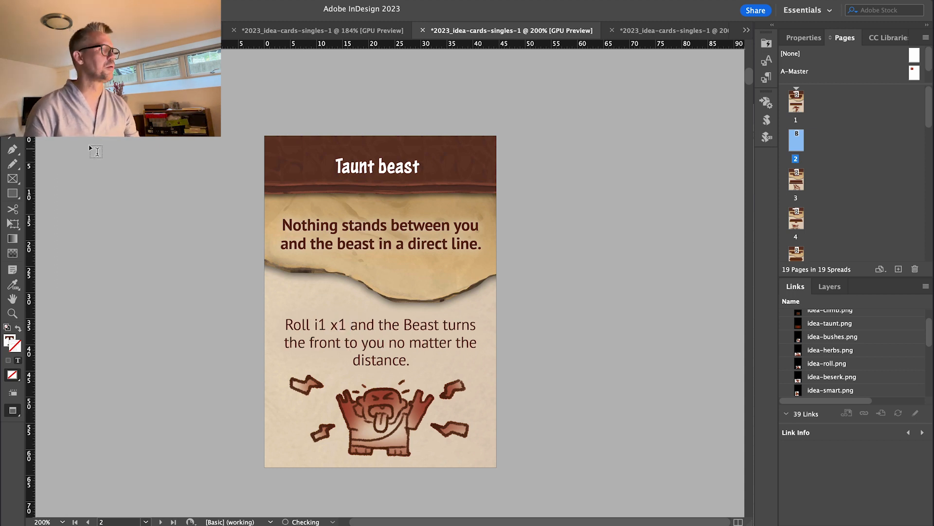
pyautogui.press('Escape')
pyautogui.click(139, 226)
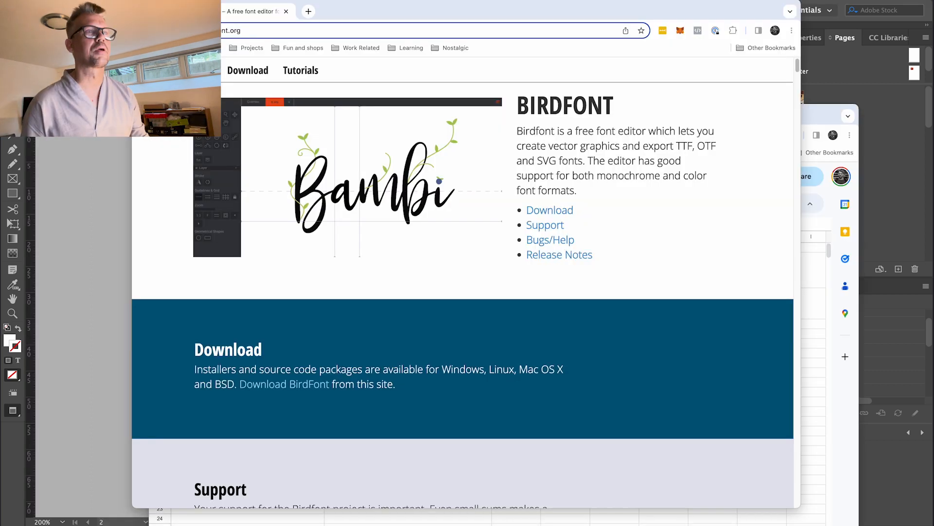
# Step: Switch to the browser and compare the Birdfont and Glyphs font editor websites
pyautogui.moveTo(930, 53); pyautogui.dragTo(149, 14)
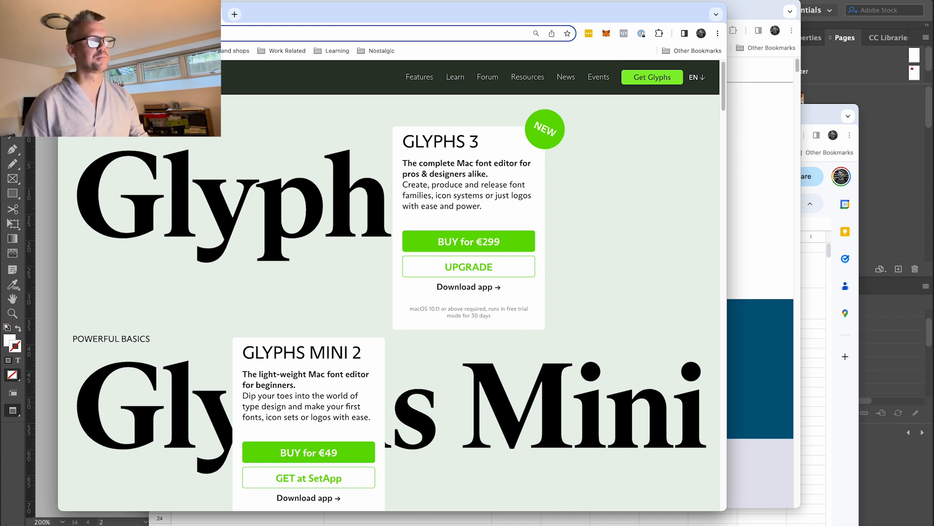
pyautogui.moveTo(311, 16); pyautogui.dragTo(313, 13)
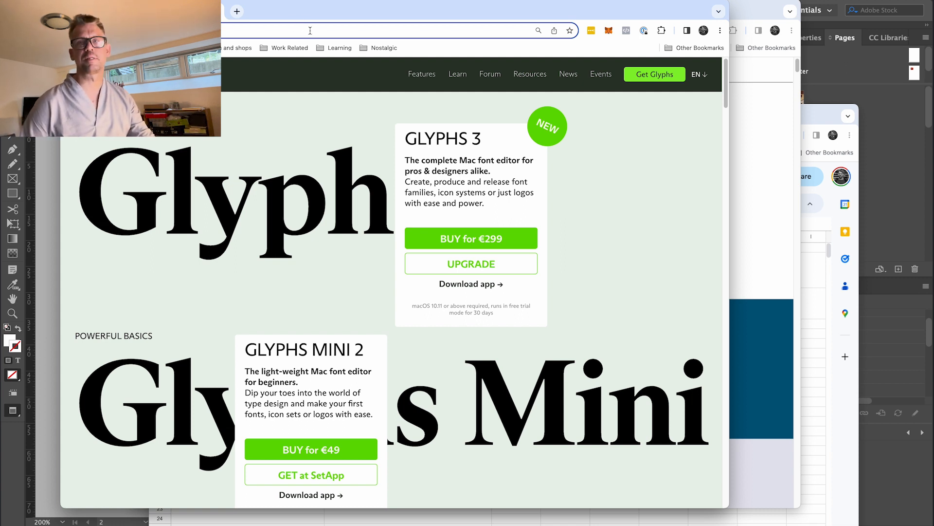
pyautogui.moveTo(272, 21); pyautogui.dragTo(933, 25)
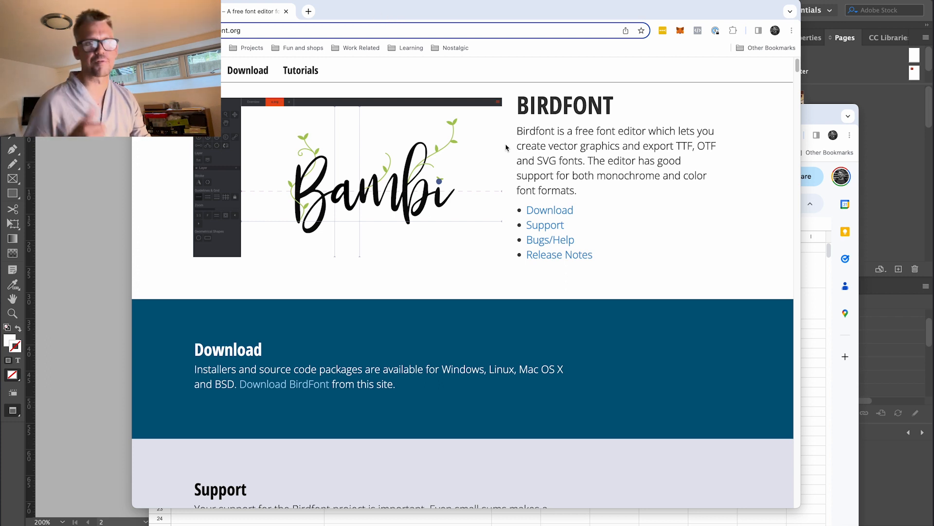
# Step: Switch to BirdFont and create a new font under the SIL Open Font License
pyautogui.moveTo(362, 12); pyautogui.dragTo(933, 105)
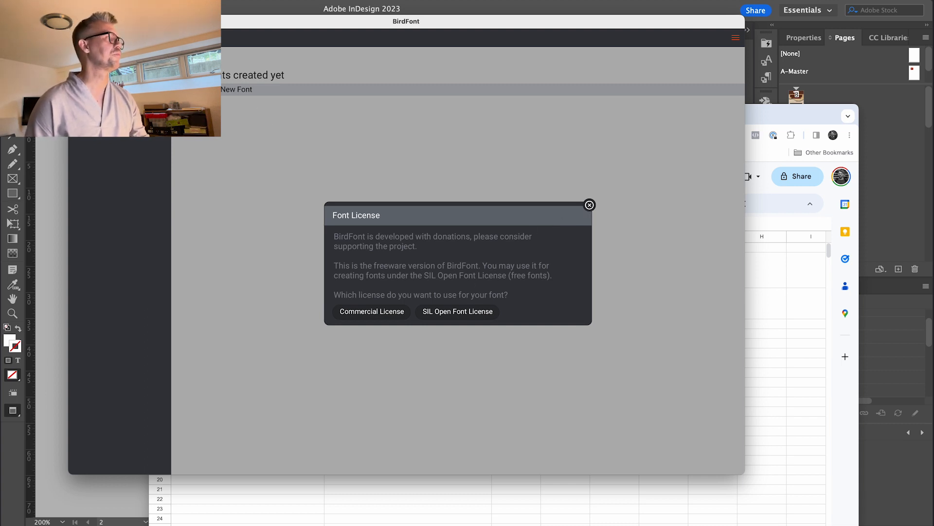
pyautogui.click(485, 314)
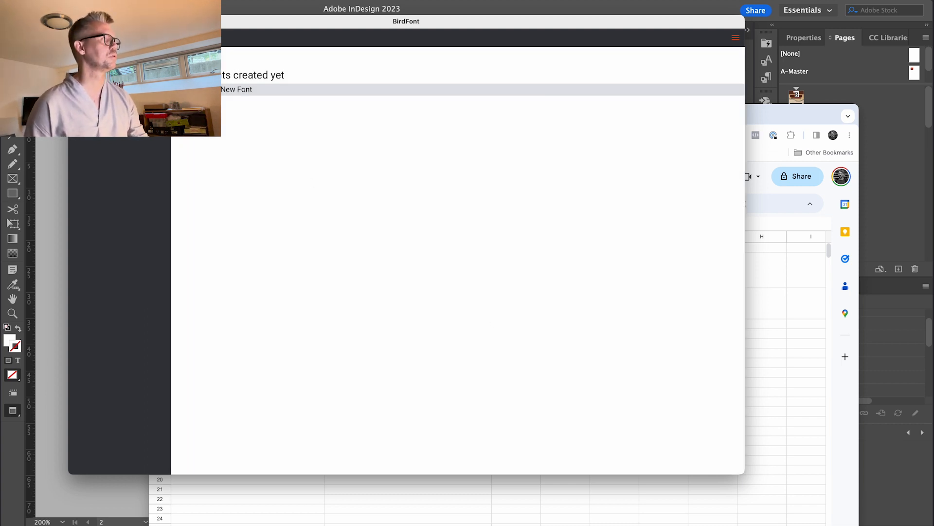
pyautogui.click(233, 92)
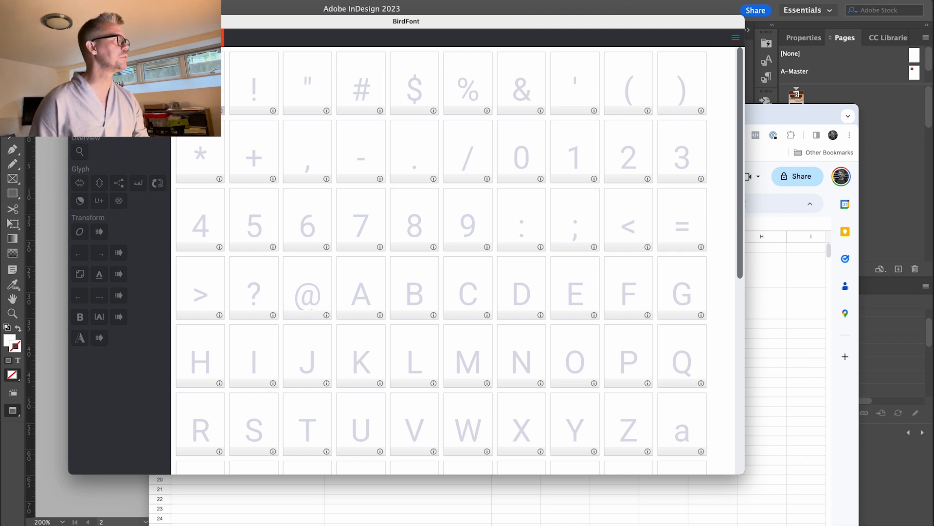
# Step: Enter Moogicons as the font's name in its name and description settings, then return to the glyph overview
pyautogui.click(735, 37)
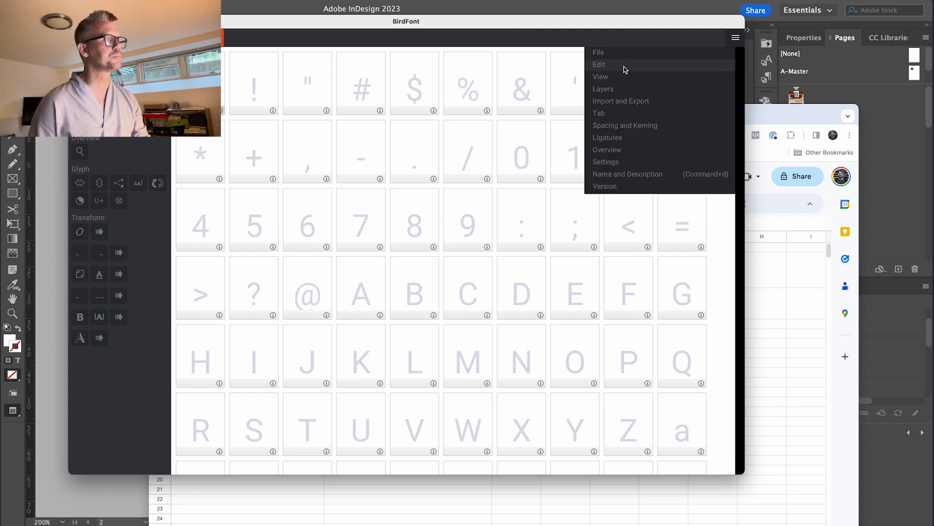
pyautogui.click(627, 174)
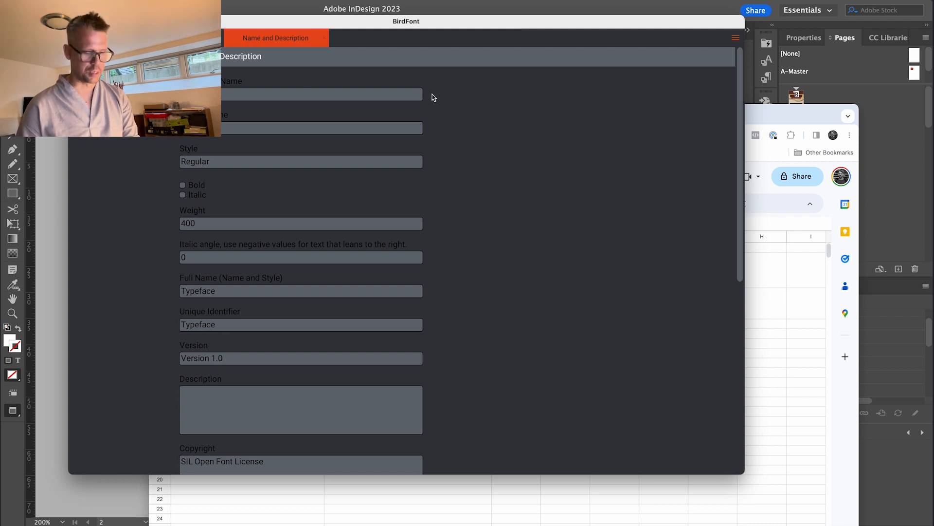
pyautogui.write('s')
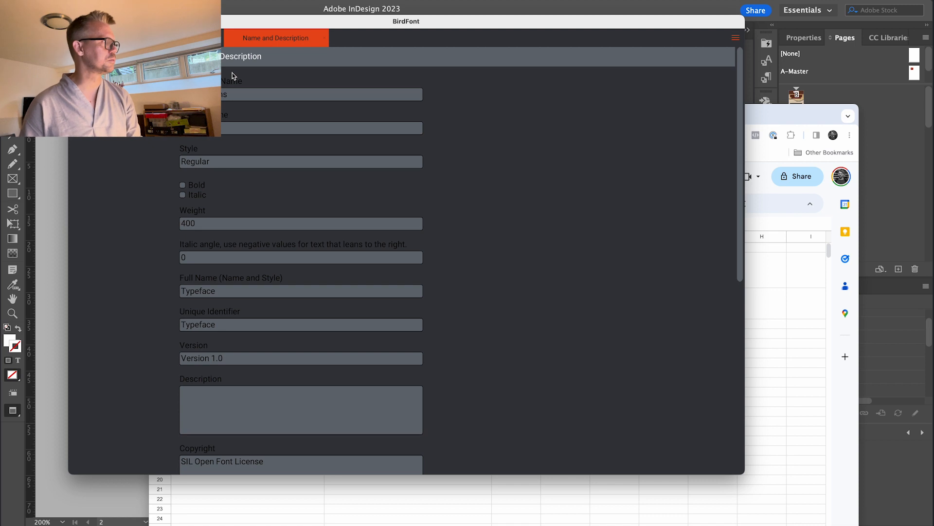
pyautogui.click(227, 95)
pyautogui.click(194, 38)
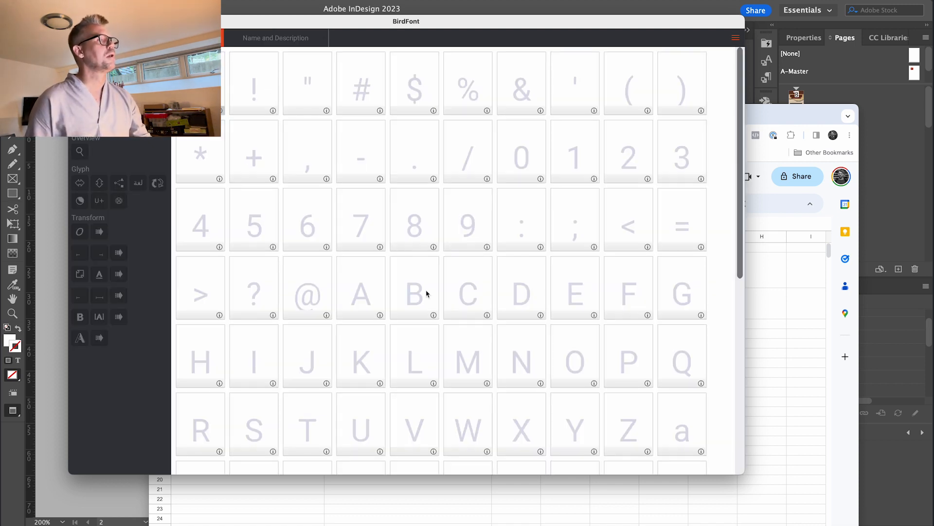
# Step: Check the i1 and x1 codes in spreadsheet cell B3 against the lowercase glyphs in the BirdFont overview
pyautogui.moveTo(734, 229); pyautogui.dragTo(730, 444)
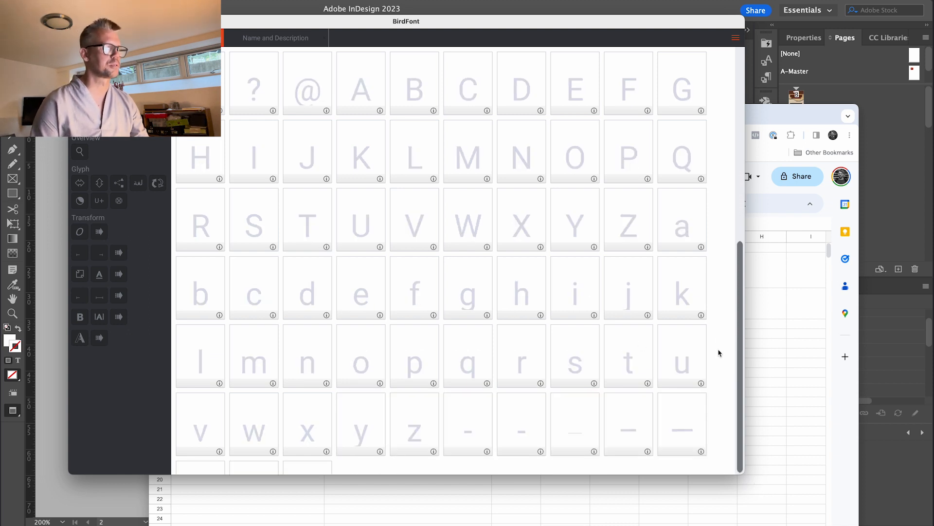
pyautogui.click(772, 118)
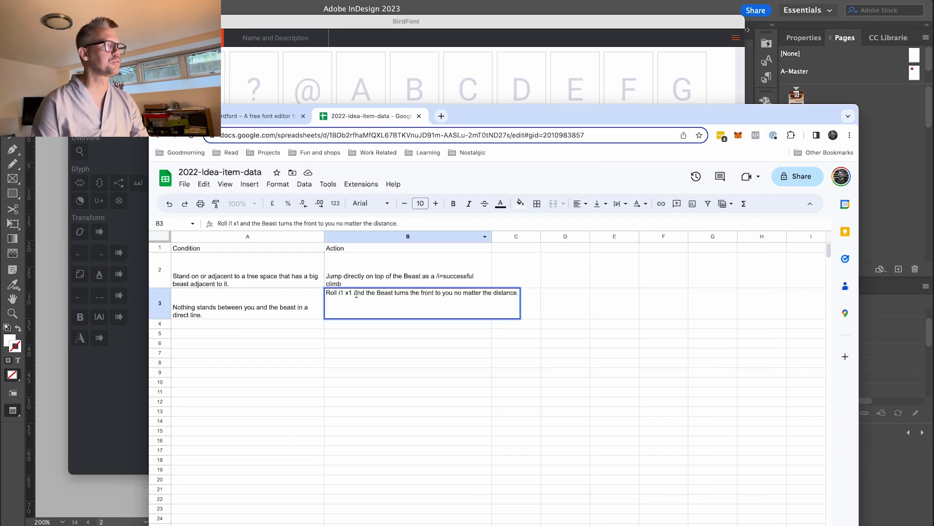
pyautogui.click(411, 22)
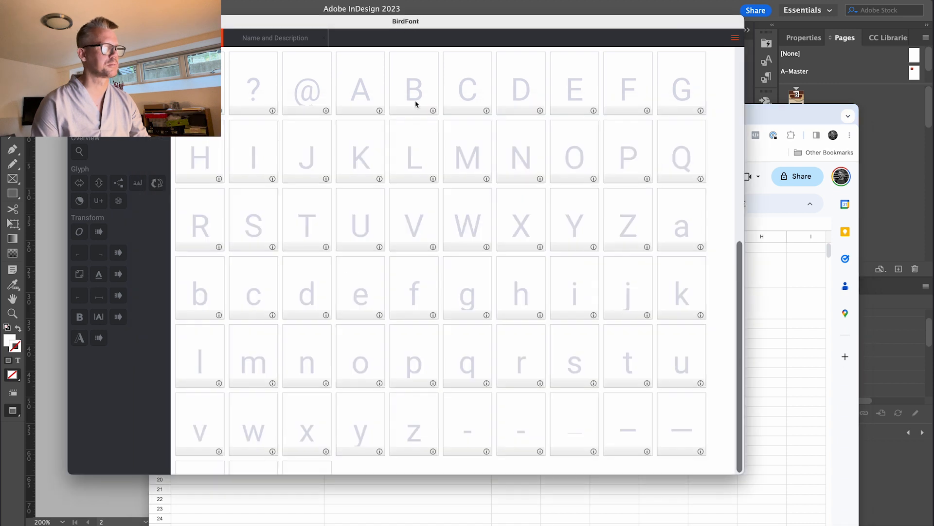
# Step: Switch to the bone icon artwork in Illustrator, reposition its window and deselect the crossed-bones icon
pyautogui.press('super+Tab')
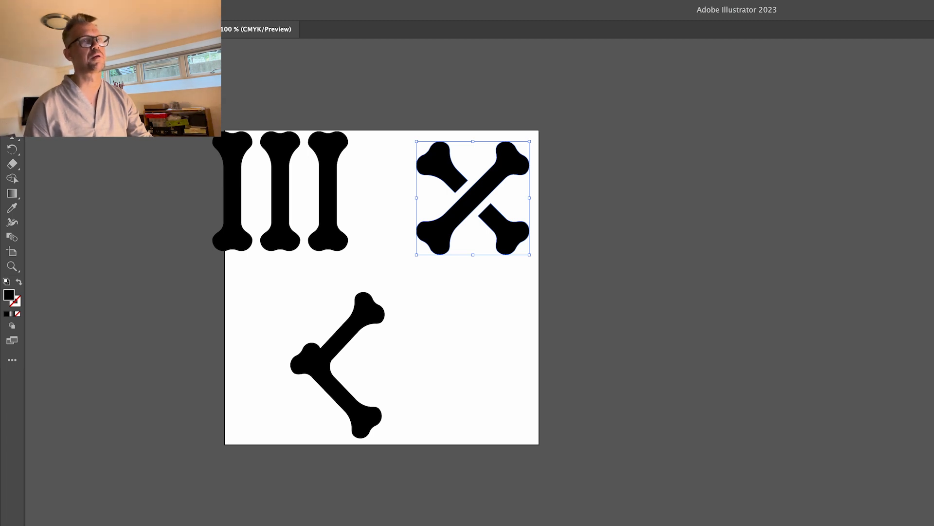
pyautogui.moveTo(933, 2); pyautogui.dragTo(933, 342)
pyautogui.moveTo(652, 363); pyautogui.dragTo(659, 38)
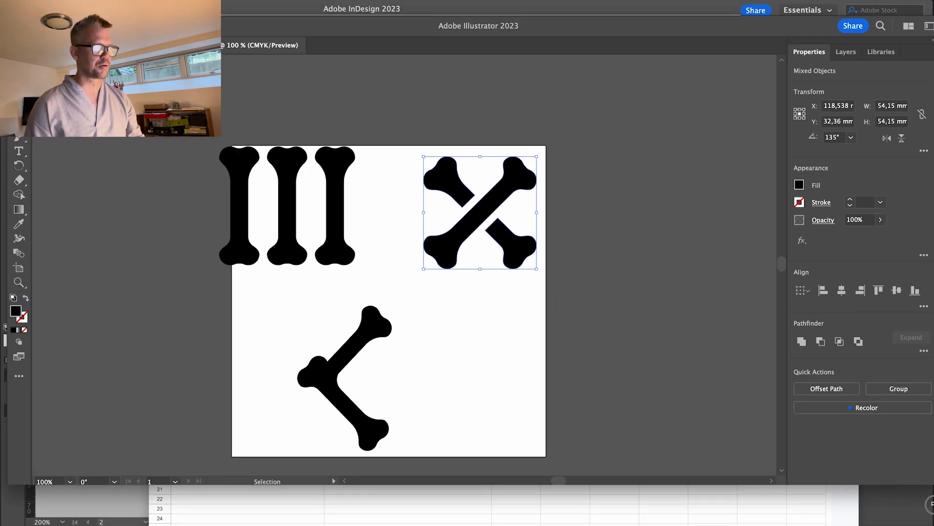
pyautogui.moveTo(514, 30); pyautogui.dragTo(535, 17)
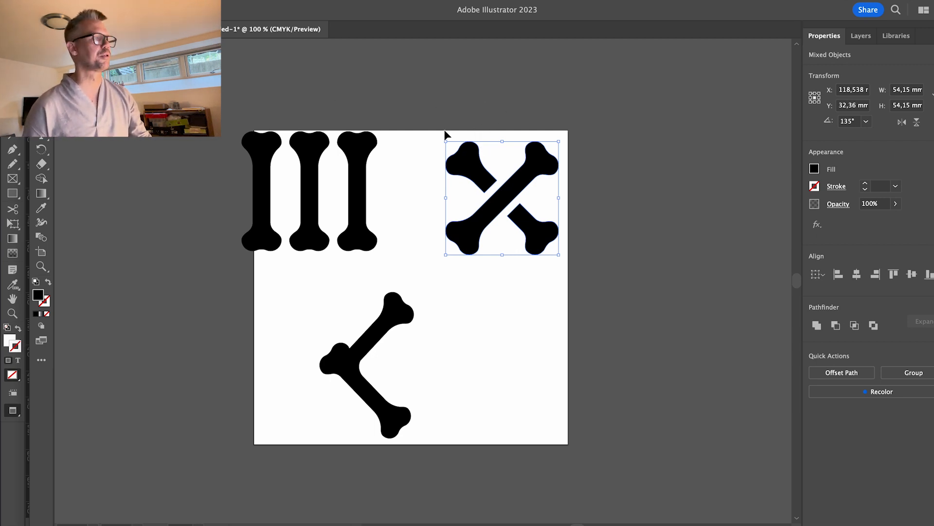
pyautogui.click(431, 129)
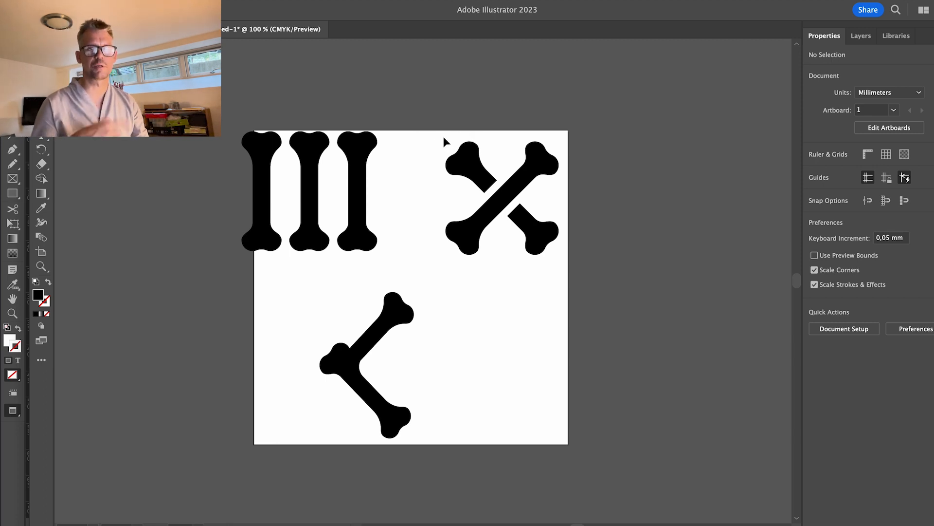
# Step: Unite the three vertical bones of the III icon into a single object with Pathfinder
pyautogui.moveTo(235, 125); pyautogui.dragTo(389, 253)
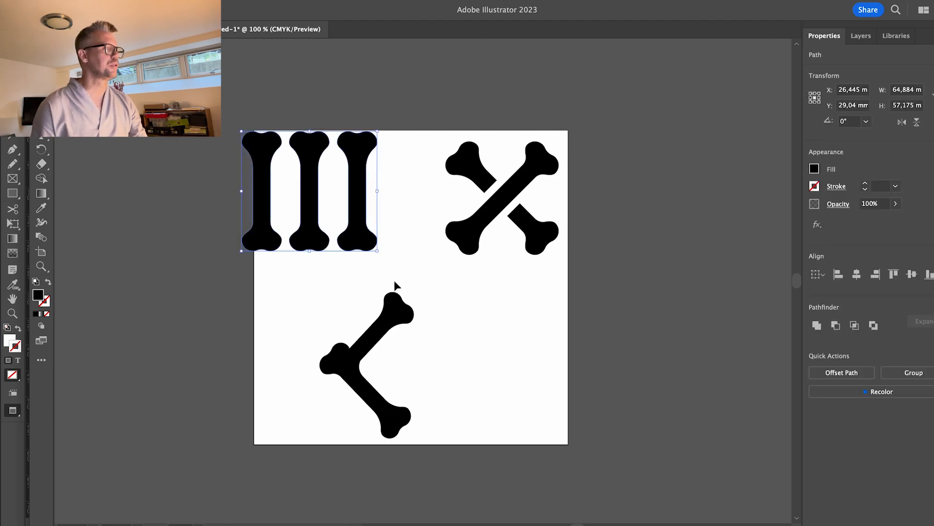
pyautogui.click(382, 97)
pyautogui.click(353, 166)
pyautogui.click(304, 173)
pyautogui.moveTo(187, 130); pyautogui.dragTo(414, 229)
pyautogui.click(825, 324)
pyautogui.press('a')
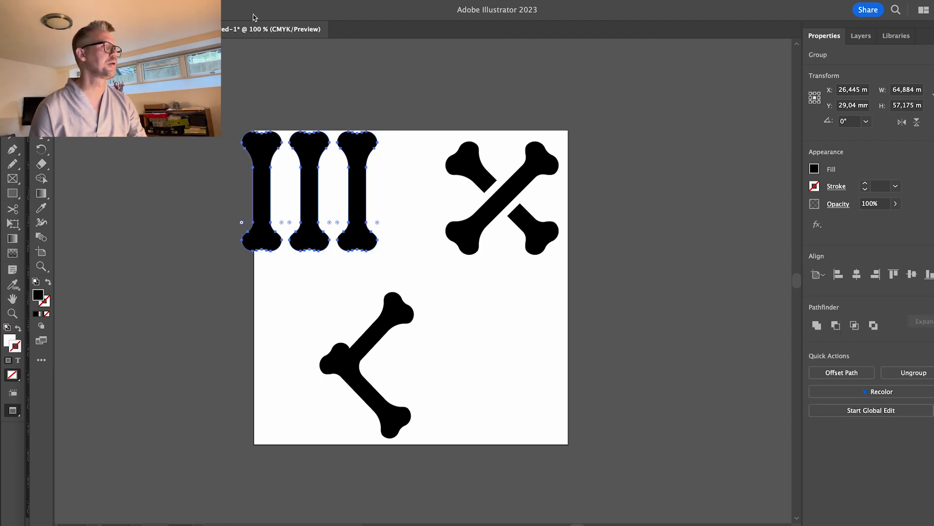
# Step: Switch back to BirdFont, open the lowercase i glyph and paste the III bone icon into it
pyautogui.moveTo(642, 9); pyautogui.dragTo(630, 39)
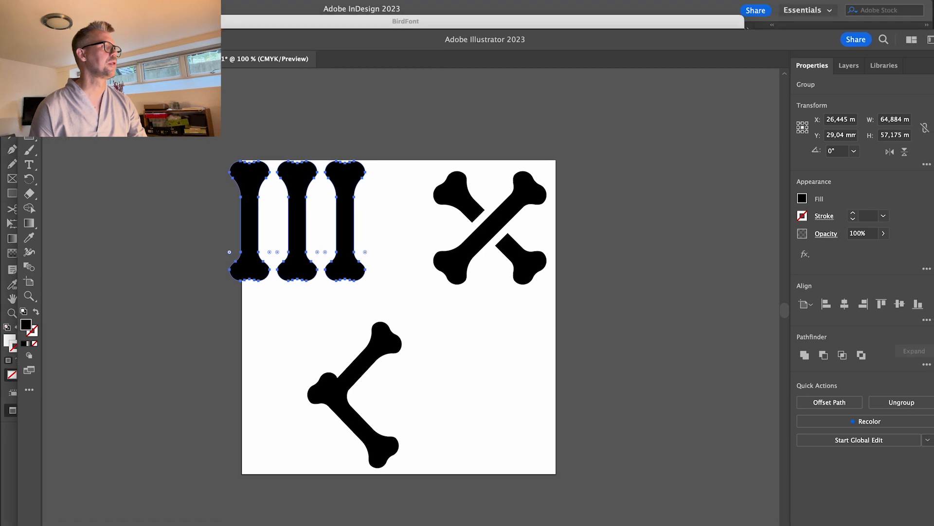
pyautogui.click(232, 22)
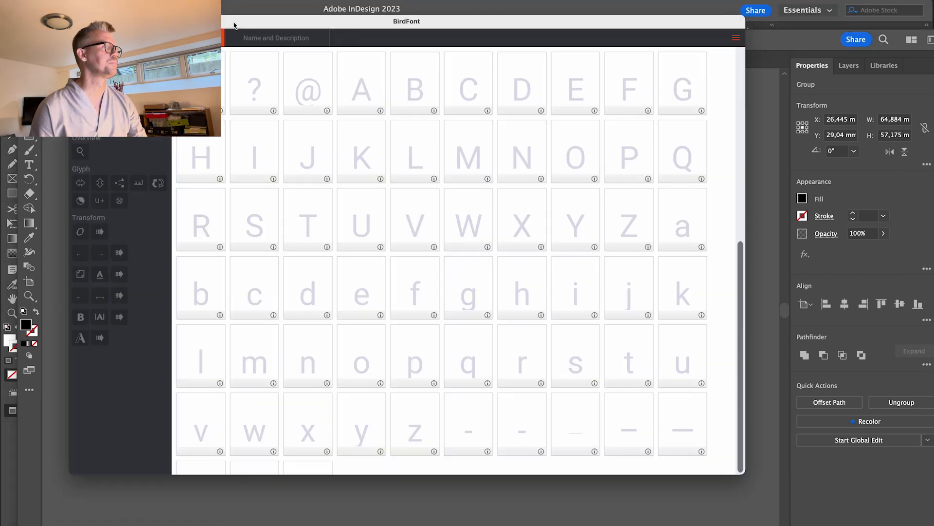
pyautogui.click(574, 309)
pyautogui.doubleClick(564, 295)
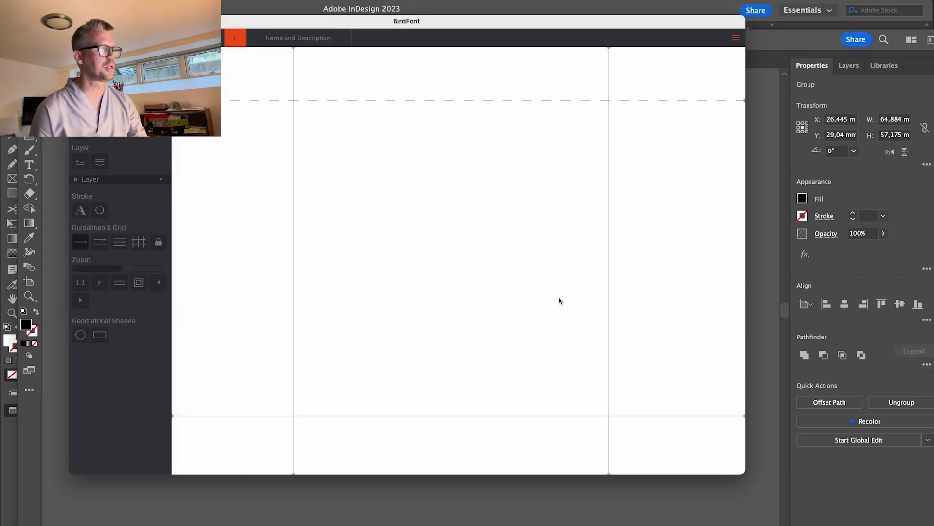
pyautogui.press('super+v')
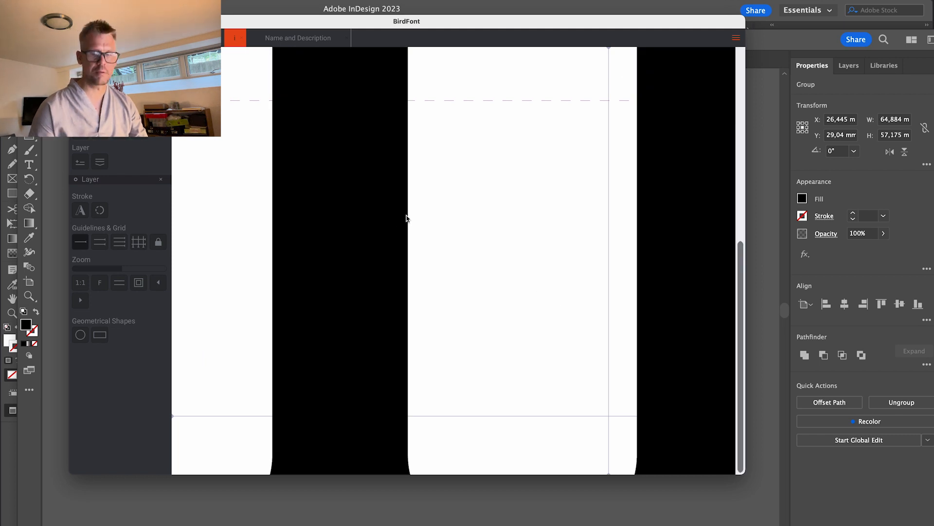
# Step: Scale the III icon down to fit between the i glyph's side guidelines on the baseline, and return to the glyph overview
pyautogui.press('super+minus')
pyautogui.press('super+minus')
pyautogui.click(284, 136)
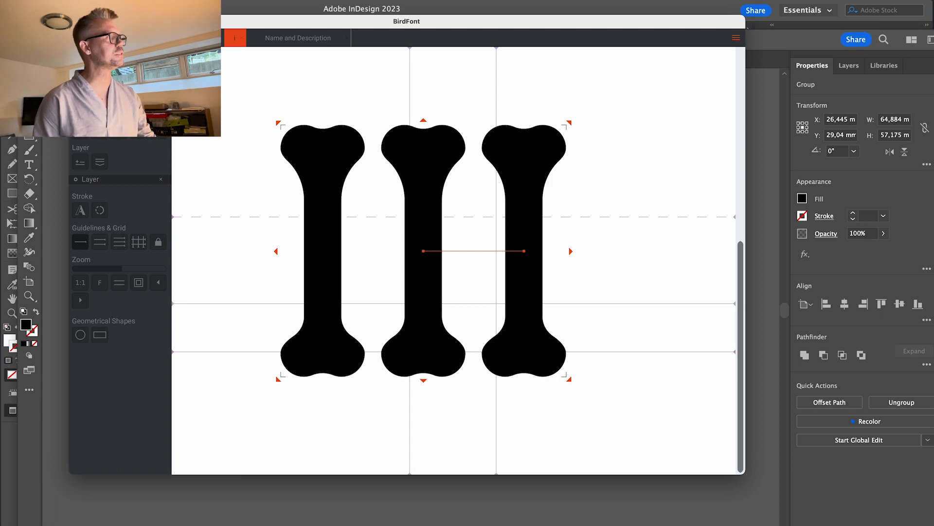
pyautogui.moveTo(276, 124); pyautogui.dragTo(484, 304)
pyautogui.click(419, 218)
pyautogui.click(491, 304)
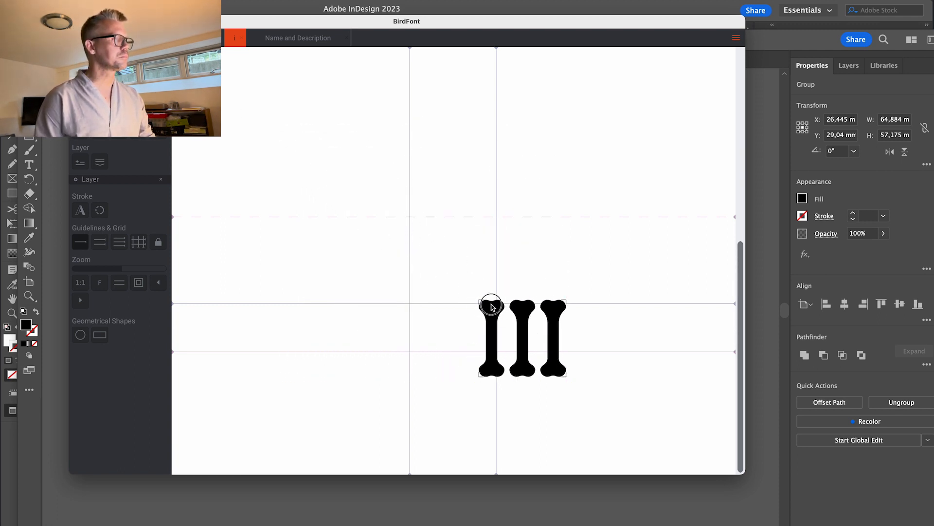
pyautogui.click(503, 313)
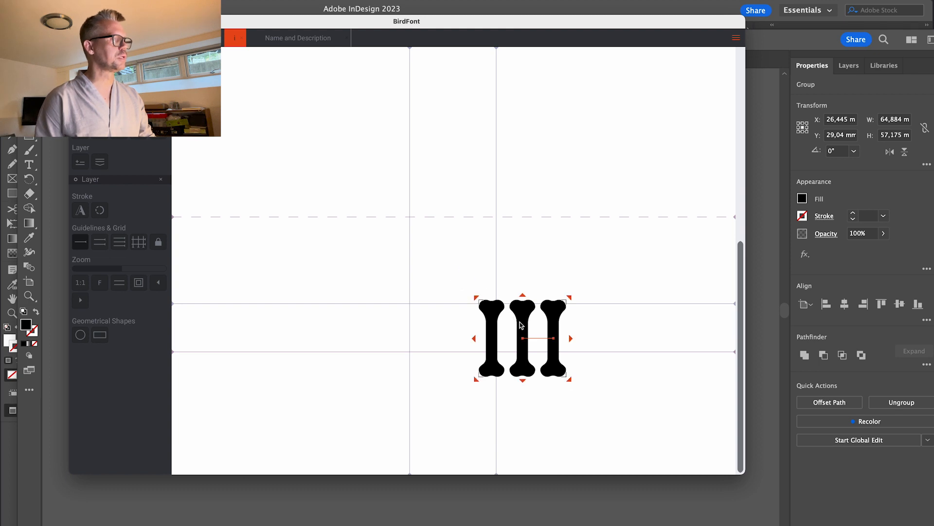
pyautogui.moveTo(523, 340); pyautogui.dragTo(453, 264)
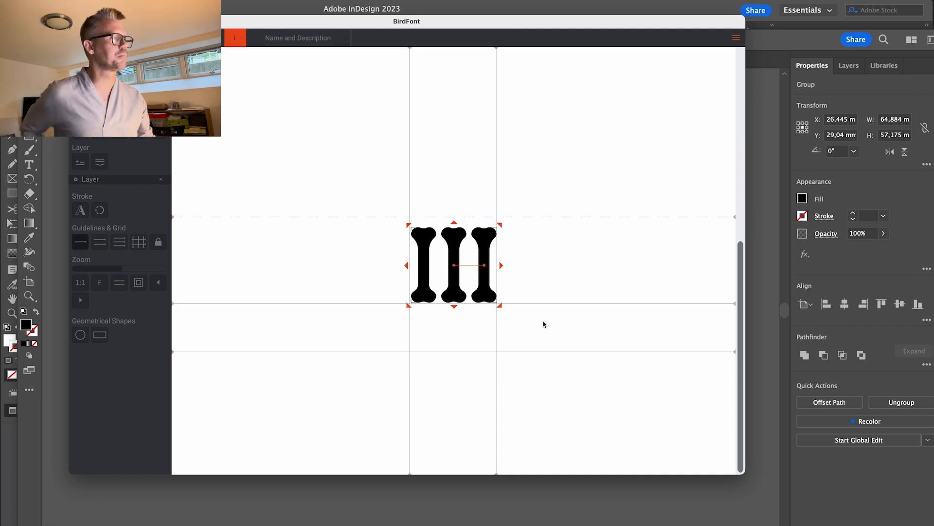
pyautogui.click(525, 296)
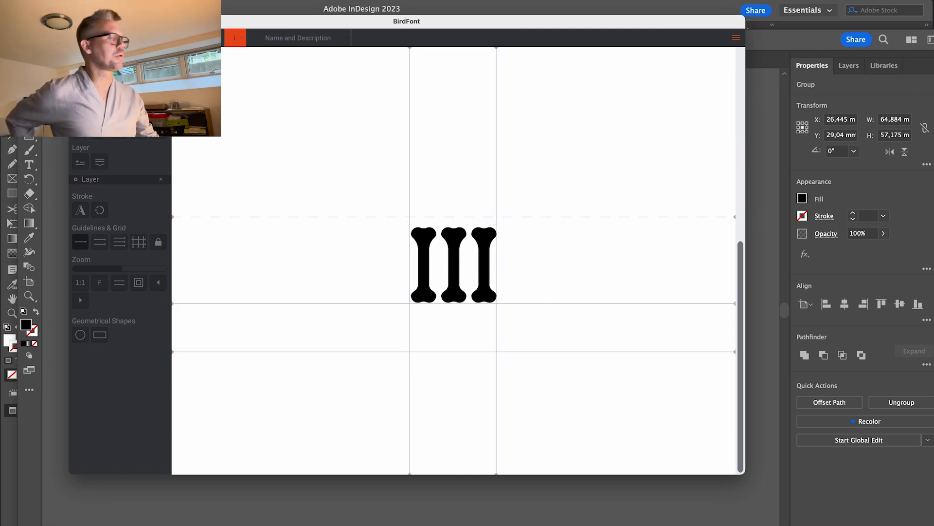
pyautogui.click(226, 42)
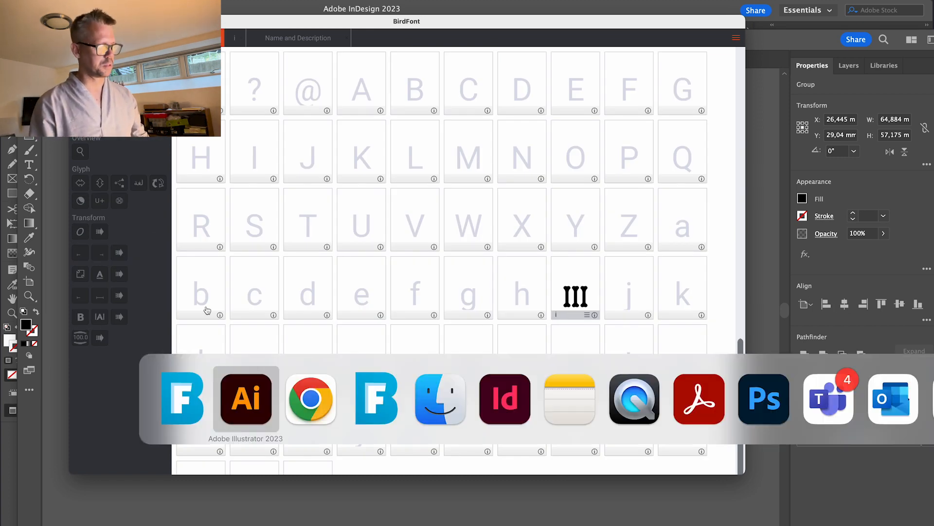
# Step: Back in Illustrator, ungroup the crossed-bones icon, unite its parts with Pathfinder and copy the result
pyautogui.click(247, 401)
pyautogui.moveTo(433, 141); pyautogui.dragTo(578, 294)
pyautogui.click(496, 271)
pyautogui.click(465, 215)
pyautogui.press('shift+super+g')
pyautogui.click(470, 215)
pyautogui.click(514, 254)
pyautogui.moveTo(428, 159); pyautogui.dragTo(554, 291)
pyautogui.click(804, 355)
pyautogui.click(440, 231)
pyautogui.click(459, 251)
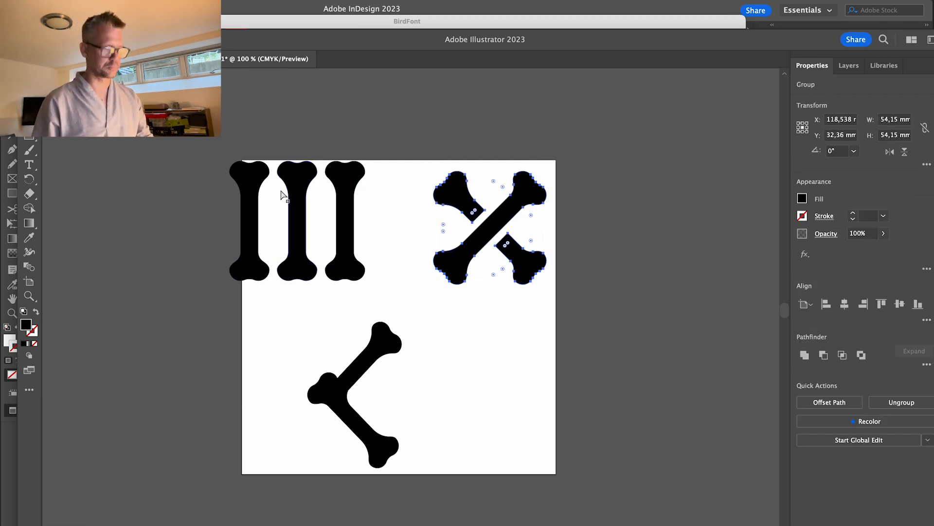
pyautogui.press('super+c')
# Step: In BirdFont, paste the crossed-bones icon into the lowercase x glyph, fit it to the guidelines and return to the glyph overview
pyautogui.click(292, 22)
pyautogui.press('super+v')
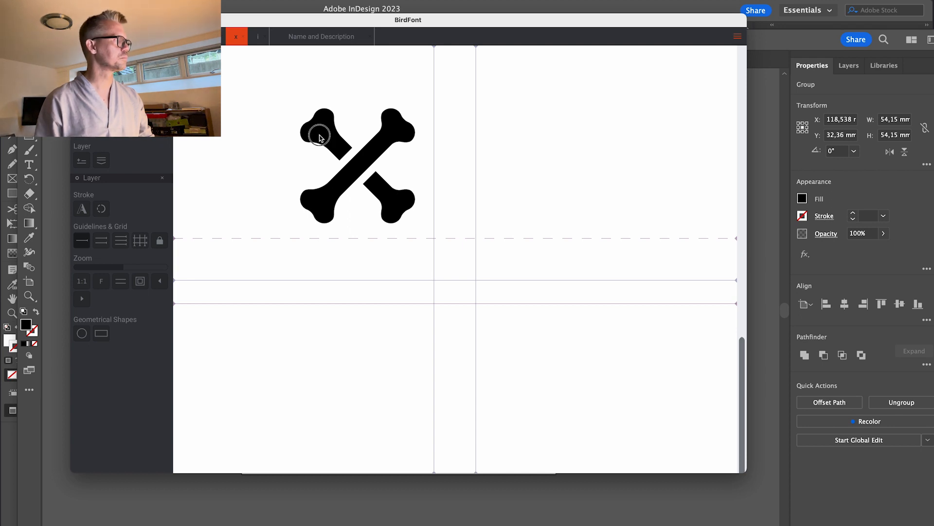
pyautogui.click(321, 135)
pyautogui.moveTo(298, 108); pyautogui.dragTo(438, 235)
pyautogui.click(199, 37)
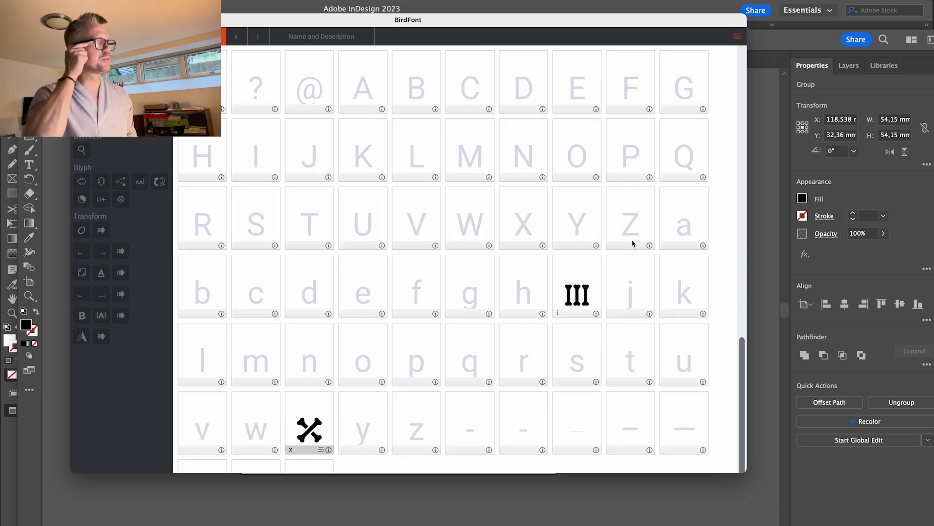
# Step: Export the font as Moogicons in TTF format, with Font as the export folder
pyautogui.click(738, 38)
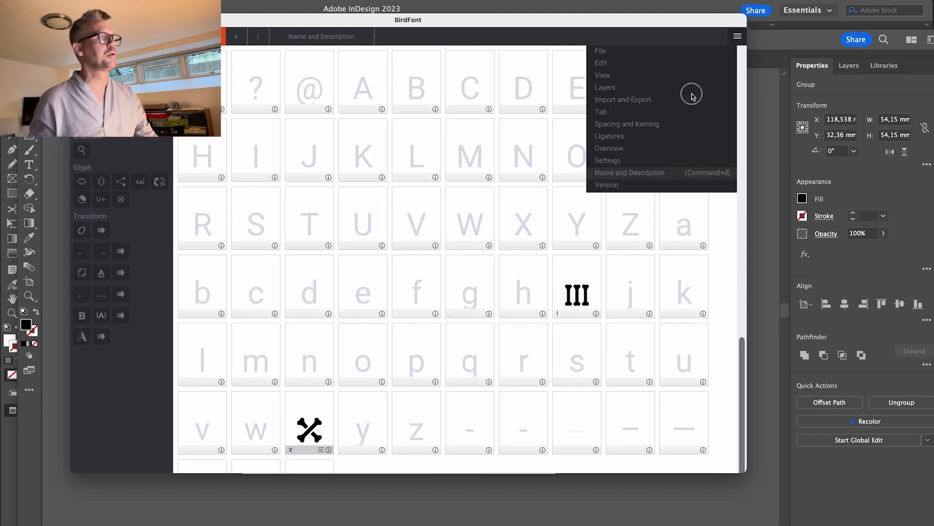
pyautogui.click(635, 99)
pyautogui.click(613, 51)
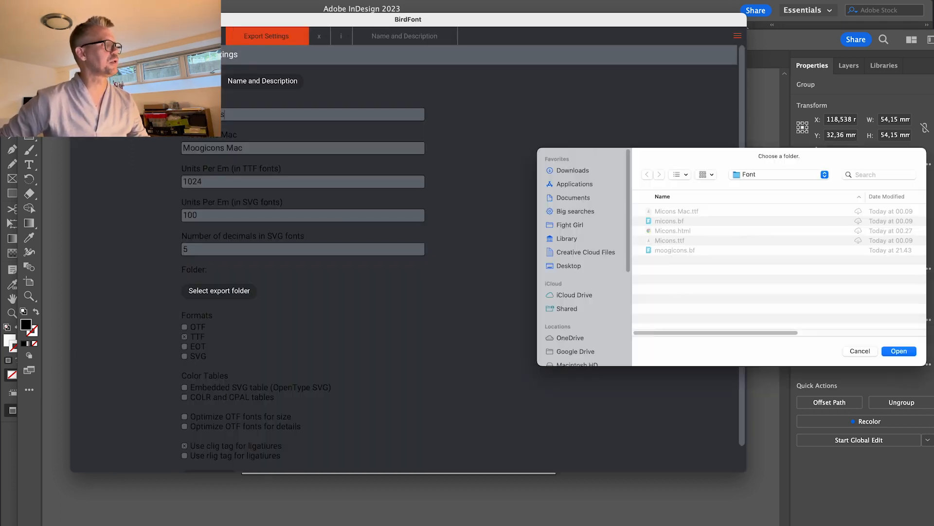
pyautogui.click(900, 351)
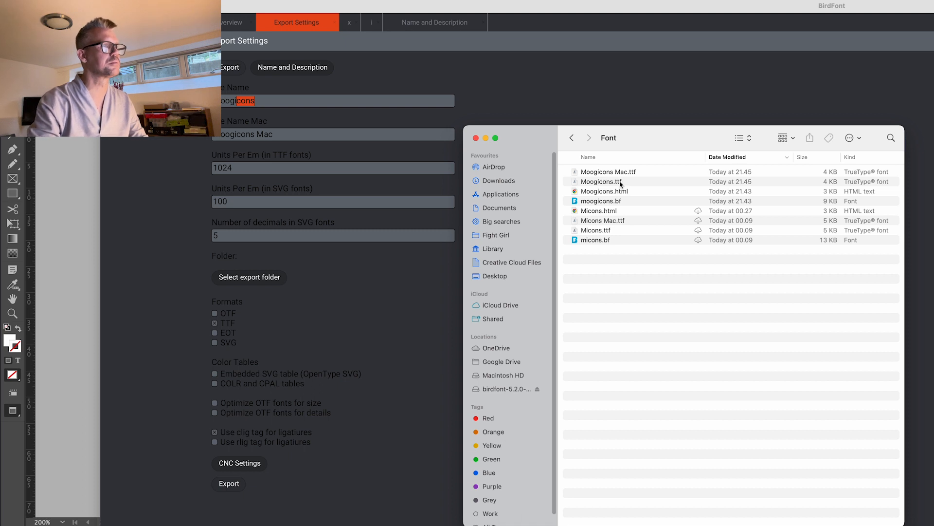
# Step: Open Font Book's Moogh collection and add the exported Moogicons.ttf from the Font folder to it
pyautogui.click(277, 397)
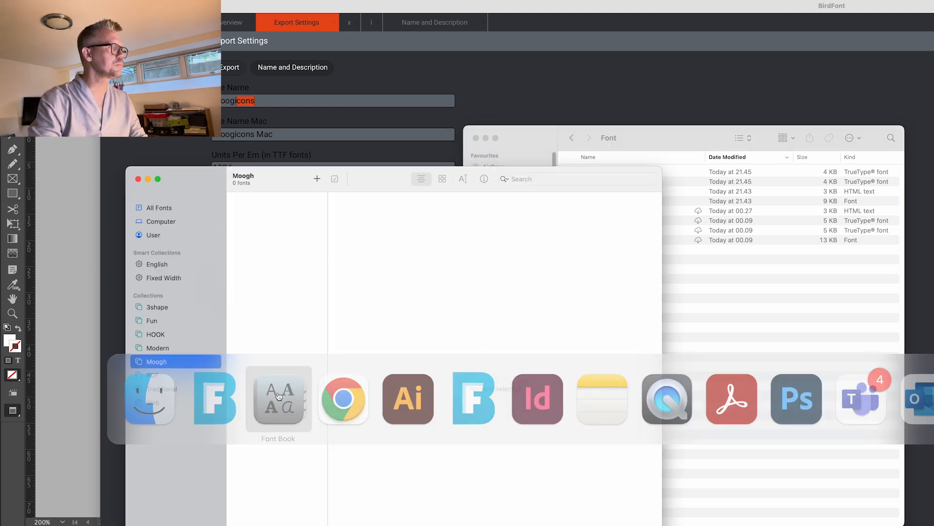
pyautogui.click(626, 146)
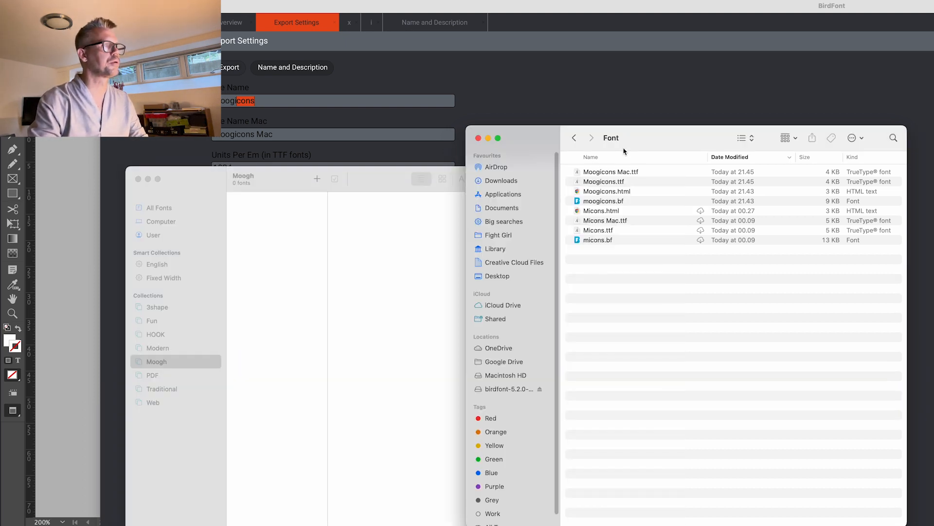
pyautogui.click(601, 173)
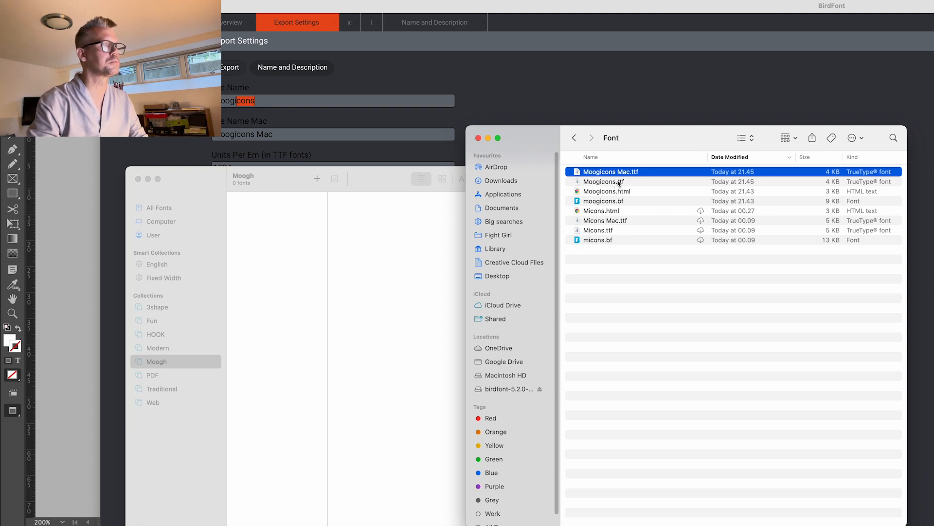
pyautogui.click(622, 182)
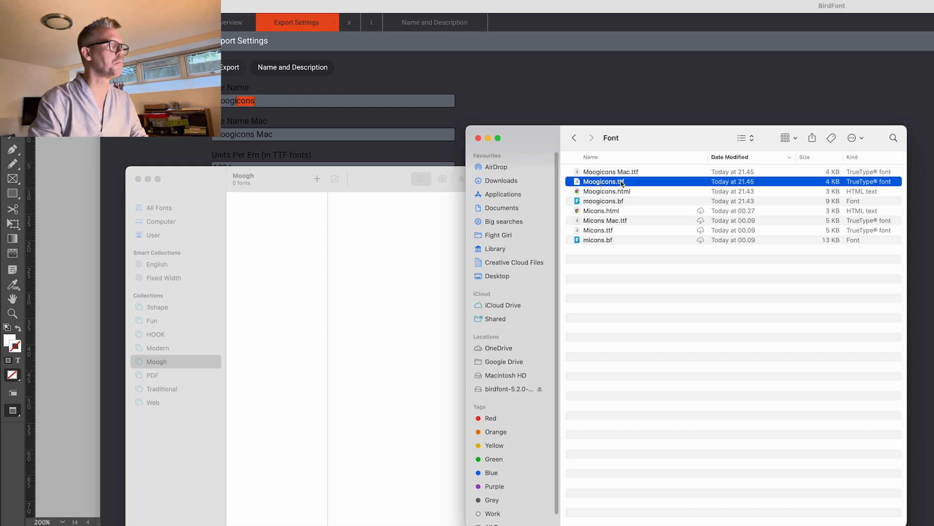
pyautogui.moveTo(622, 173); pyautogui.dragTo(266, 233)
pyautogui.moveTo(614, 182); pyautogui.dragTo(321, 262)
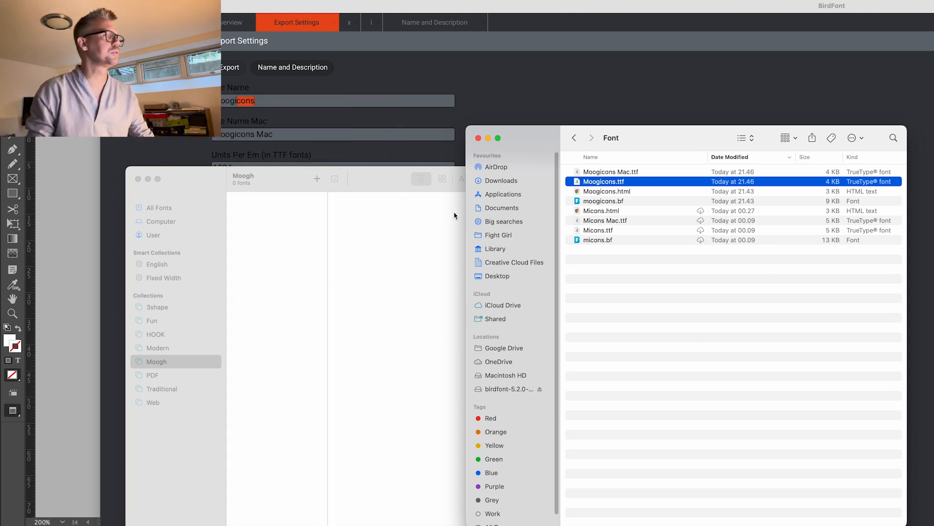
pyautogui.click(316, 183)
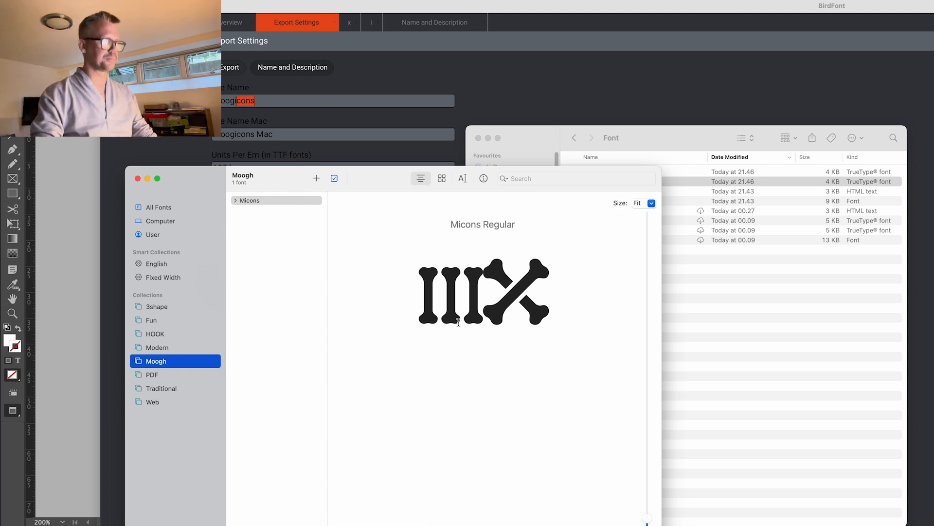
# Step: Switch to InDesign and check the character styles, style packs and paragraph styles of the open idea cards document
pyautogui.press('super+Tab')
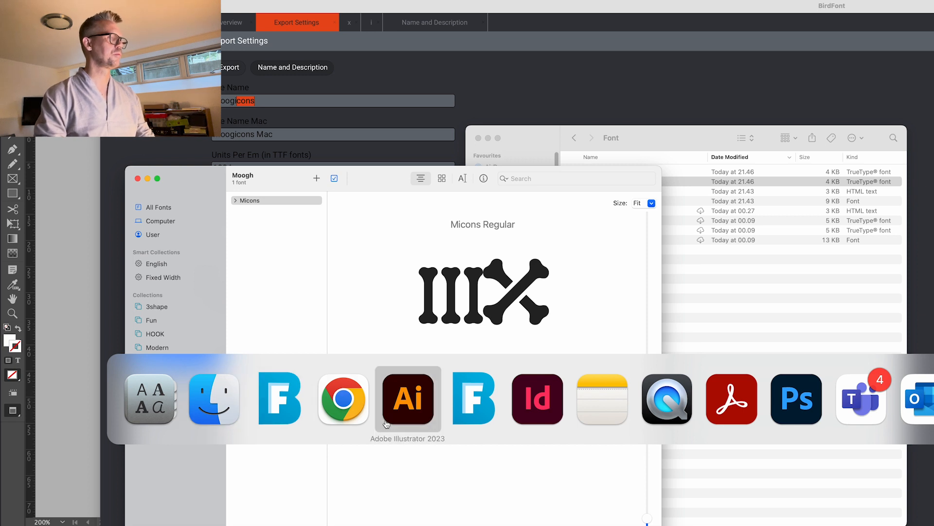
pyautogui.press('super+Tab')
pyautogui.press('super+Tab')
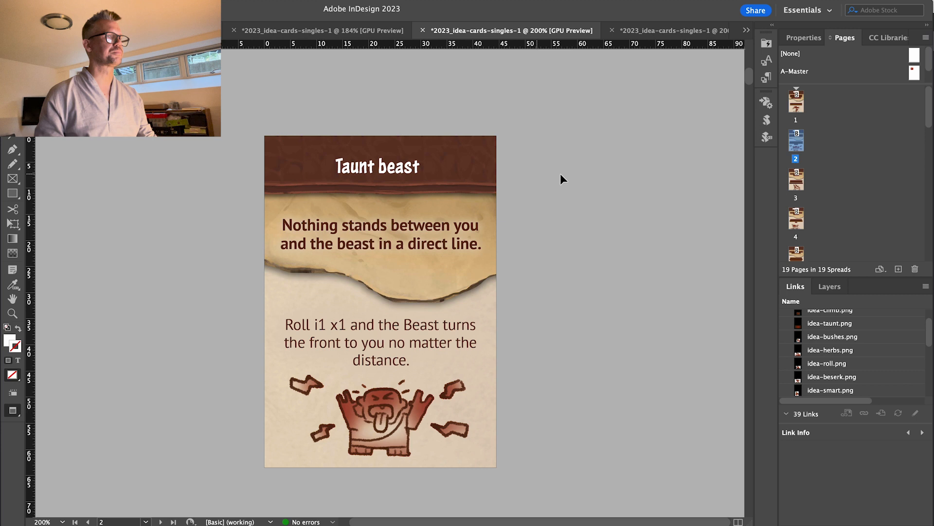
pyautogui.click(767, 60)
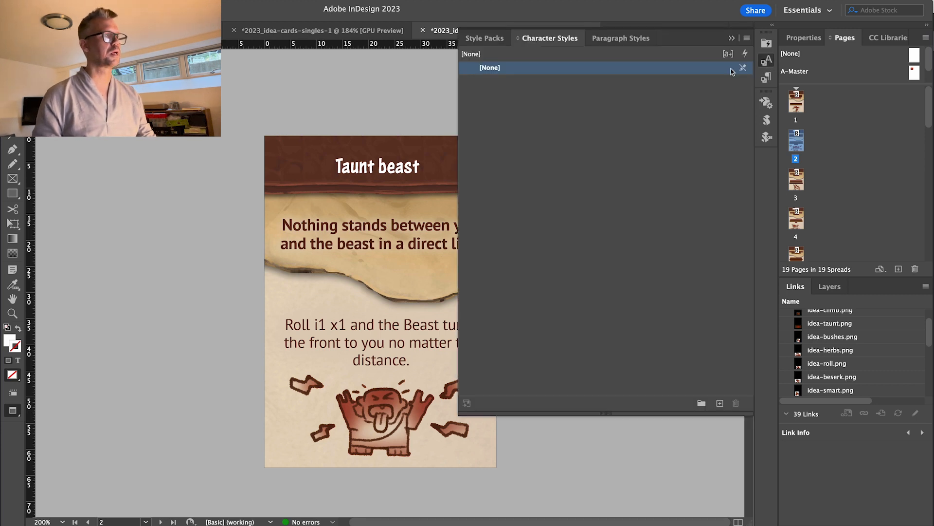
pyautogui.click(485, 38)
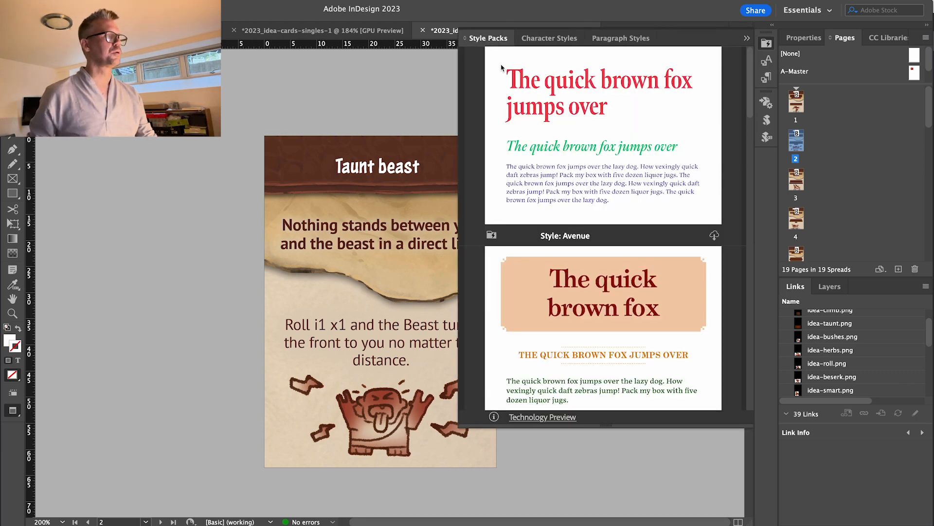
pyautogui.click(550, 38)
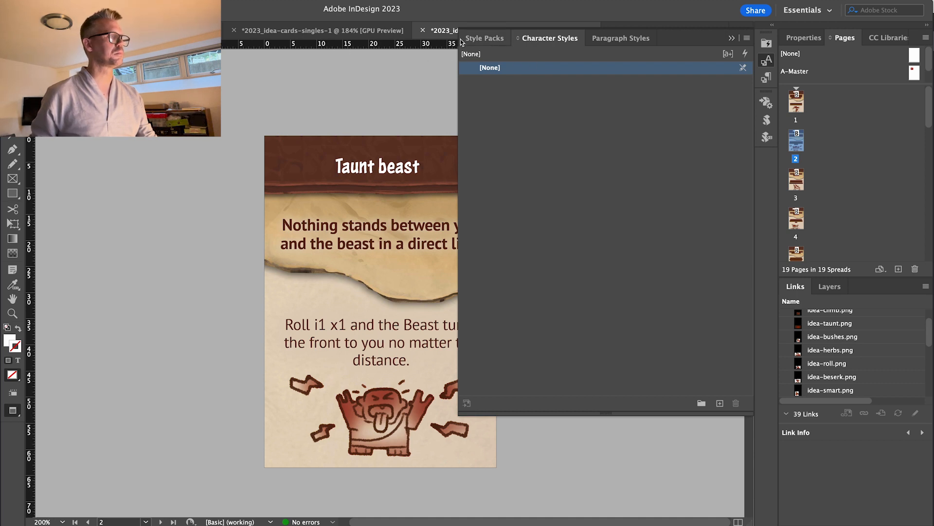
pyautogui.click(614, 39)
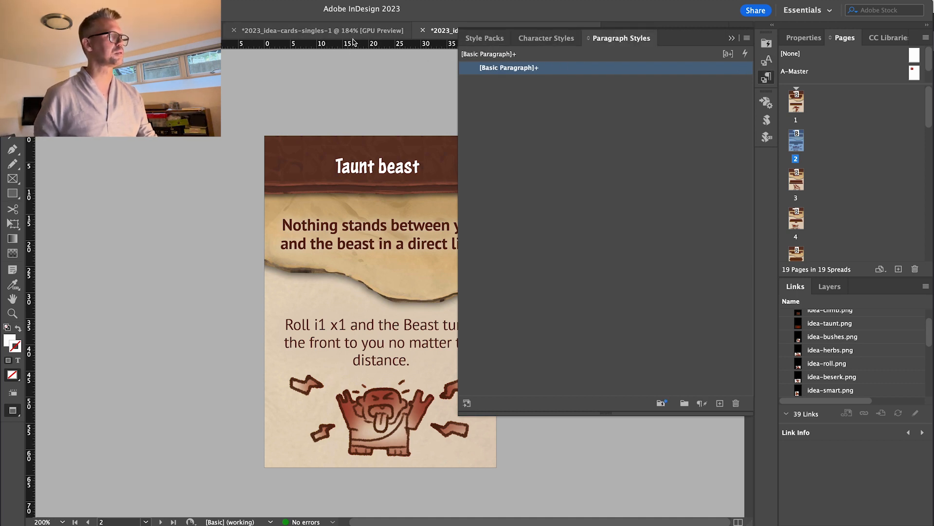
pyautogui.click(766, 77)
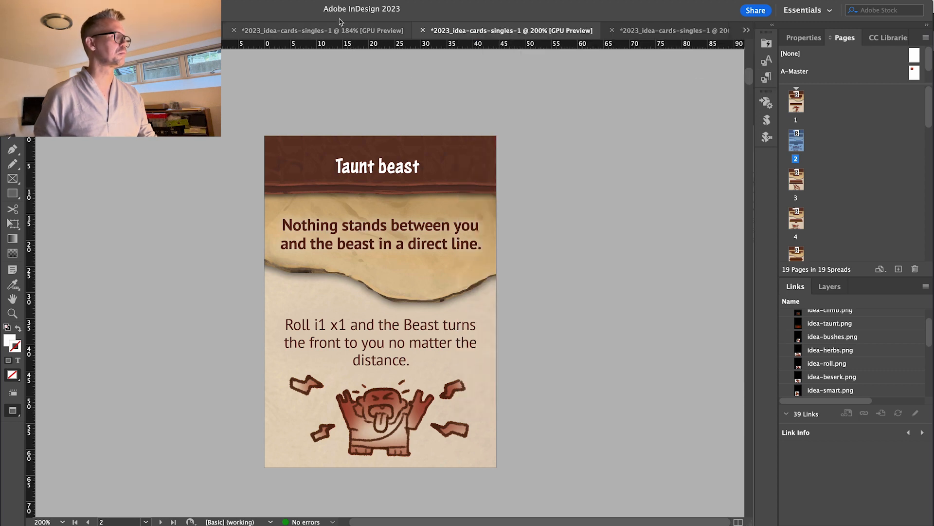
# Step: In the third open idea cards document, replace "2(III)" with "i1 x1" in the Taunt beast text on page 2
pyautogui.click(646, 37)
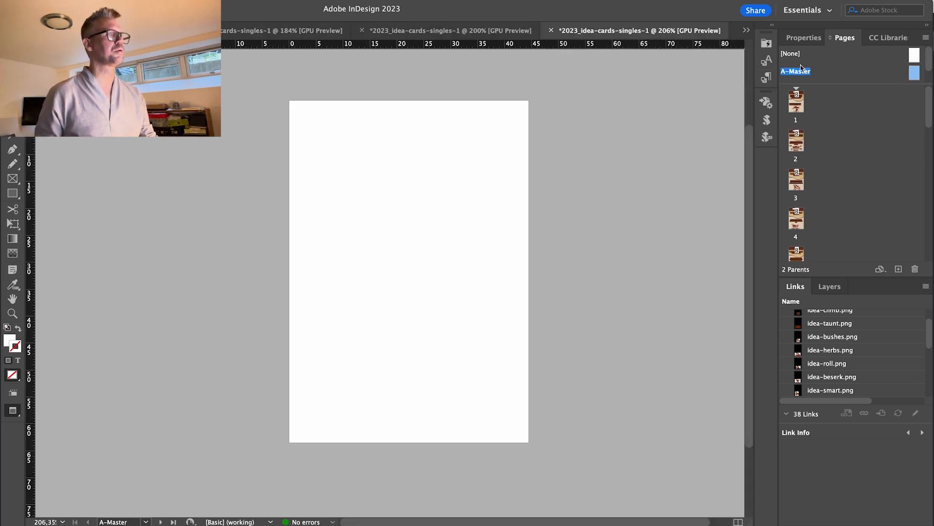
pyautogui.doubleClick(796, 103)
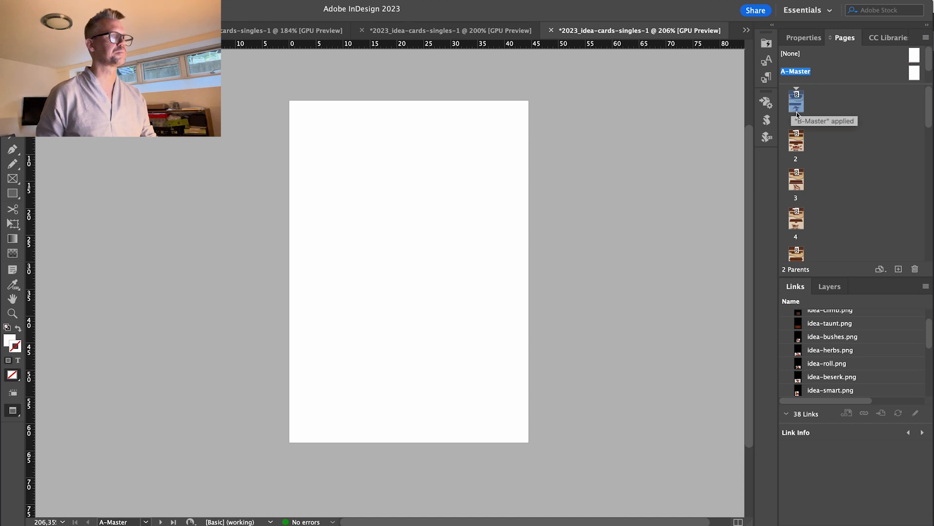
pyautogui.doubleClick(792, 147)
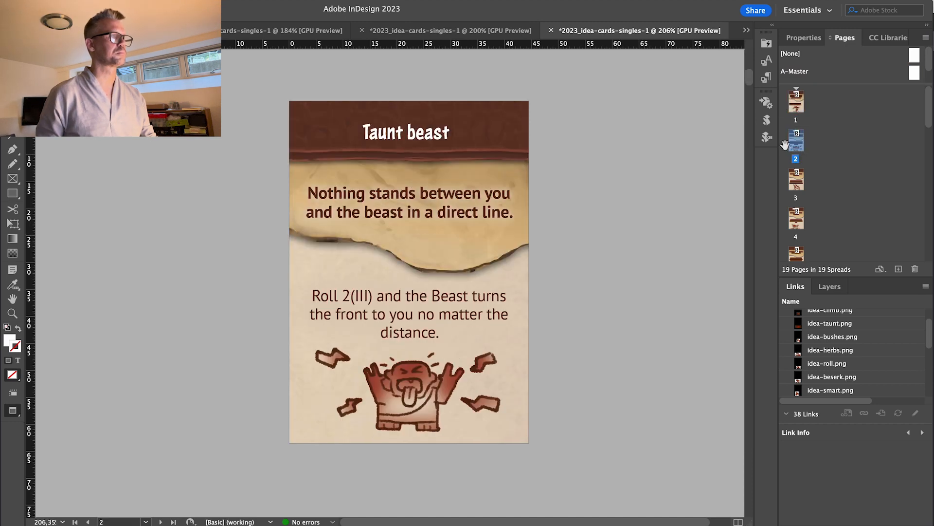
pyautogui.doubleClick(355, 298)
pyautogui.moveTo(373, 297); pyautogui.dragTo(346, 297)
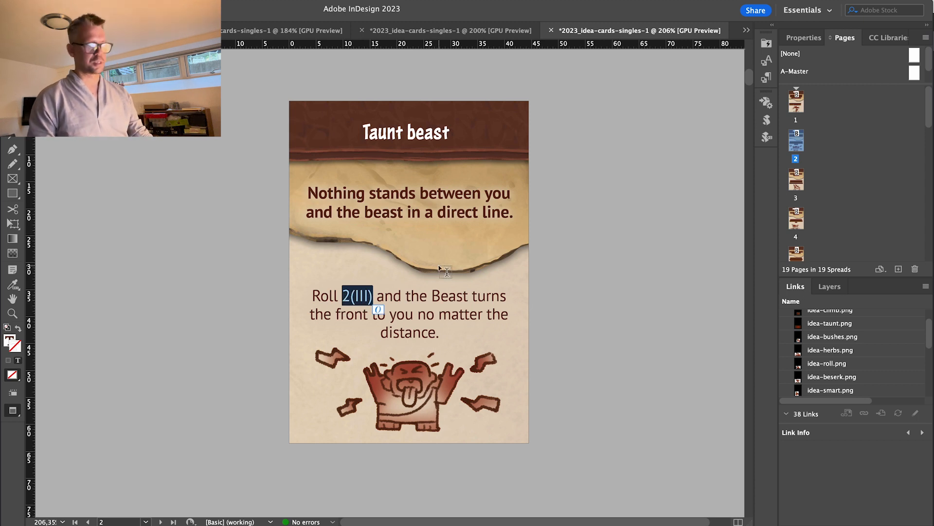
pyautogui.write('i')
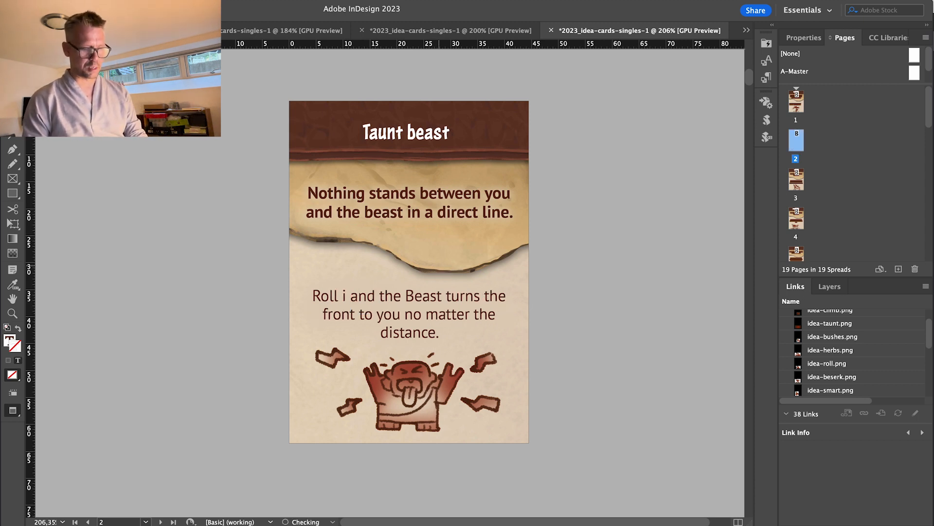
pyautogui.write('1 x1')
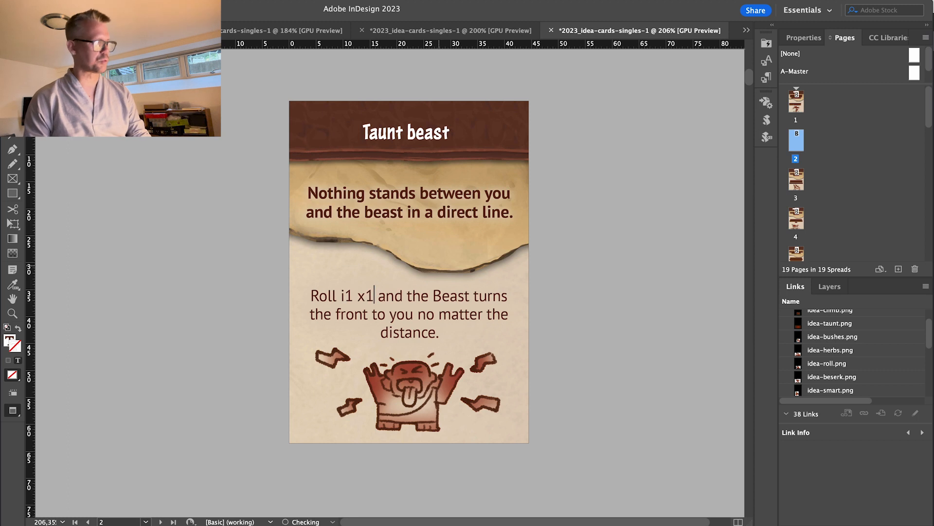
pyautogui.press('Escape')
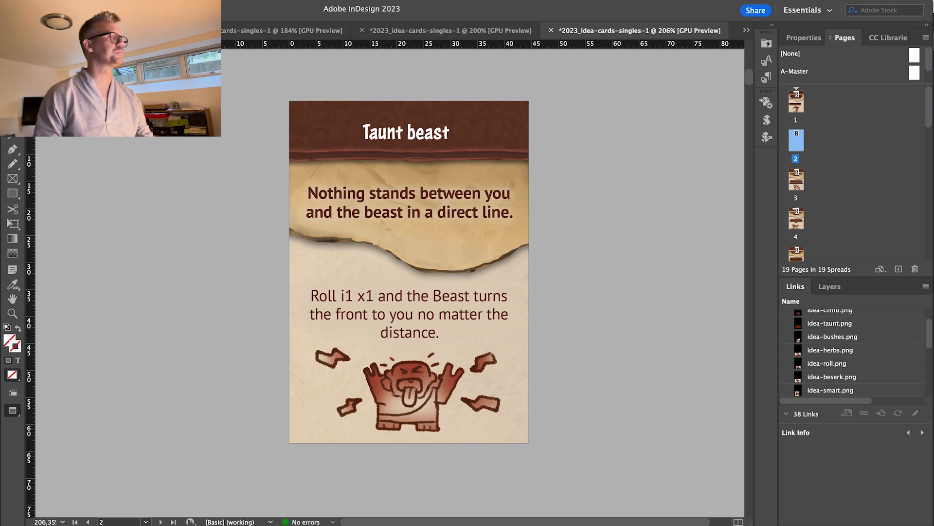
# Step: Duplicate the Main body character style
pyautogui.click(766, 60)
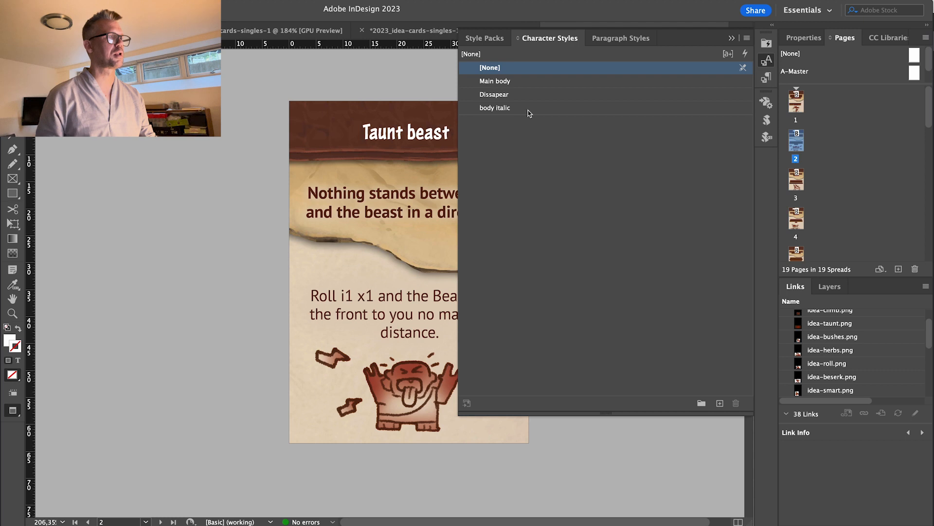
pyautogui.click(770, 64)
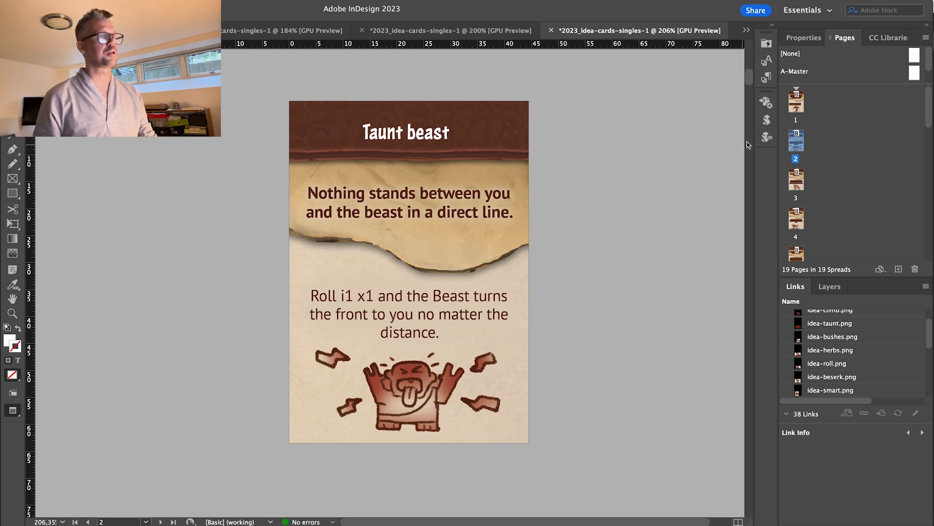
pyautogui.click(767, 60)
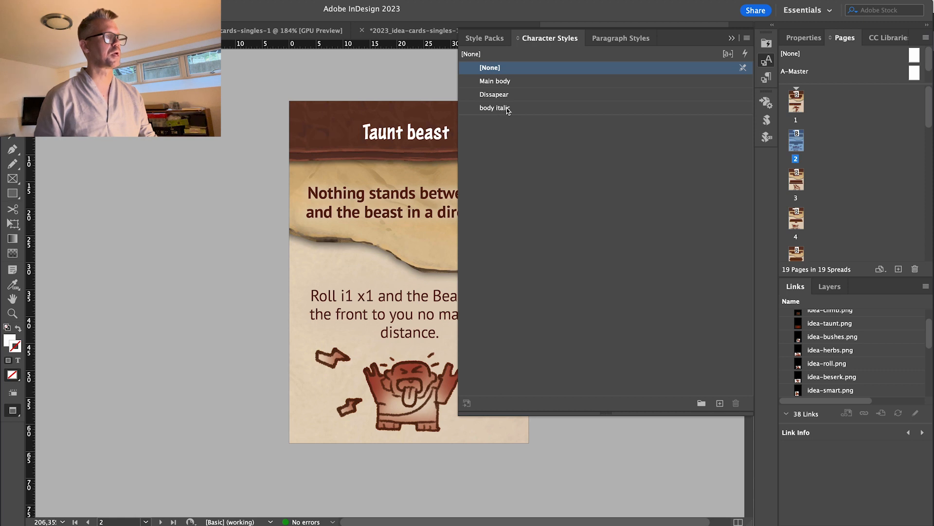
pyautogui.click(508, 81)
pyautogui.click(505, 81)
pyautogui.click(682, 302)
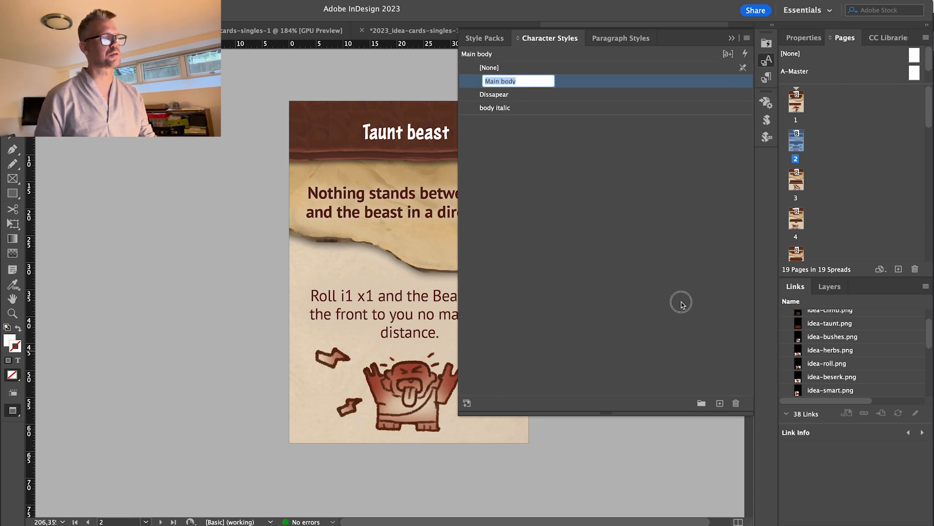
pyautogui.click(503, 81)
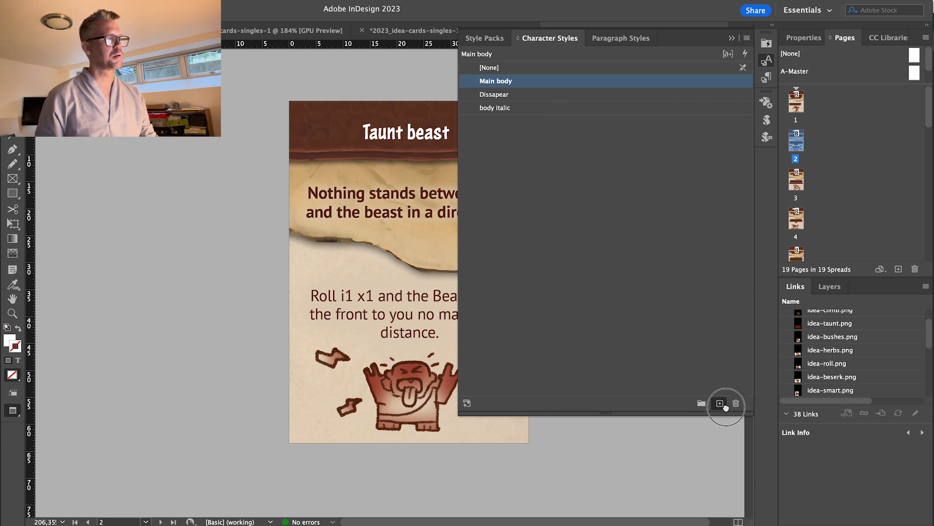
pyautogui.moveTo(712, 399); pyautogui.dragTo(719, 402)
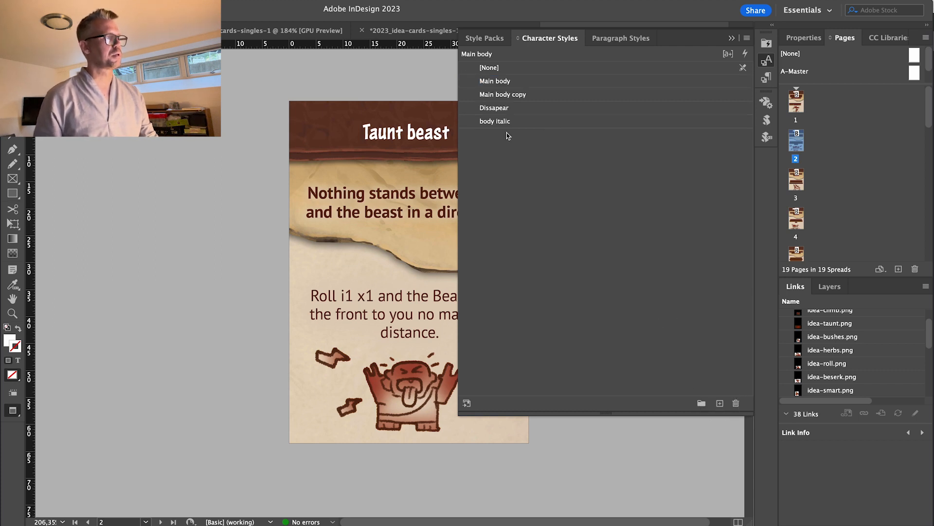
pyautogui.doubleClick(494, 95)
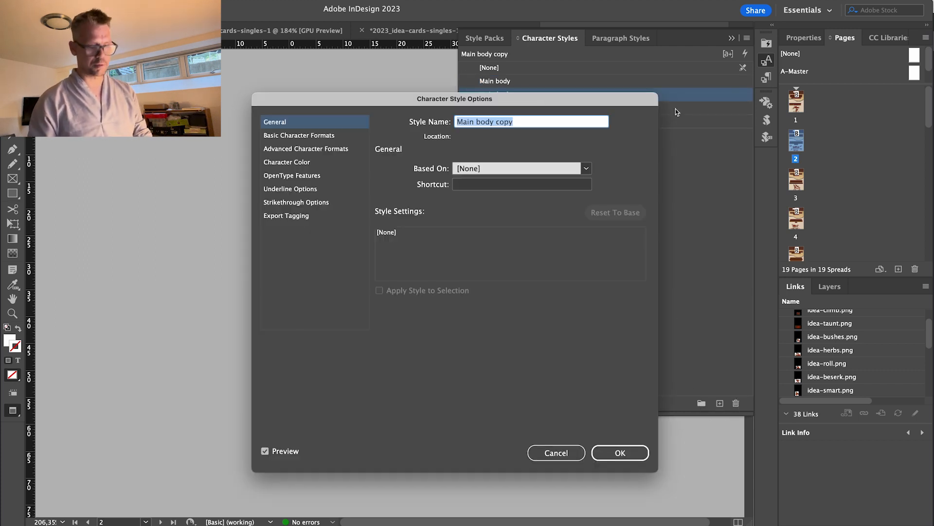
pyautogui.press('BackSpace')
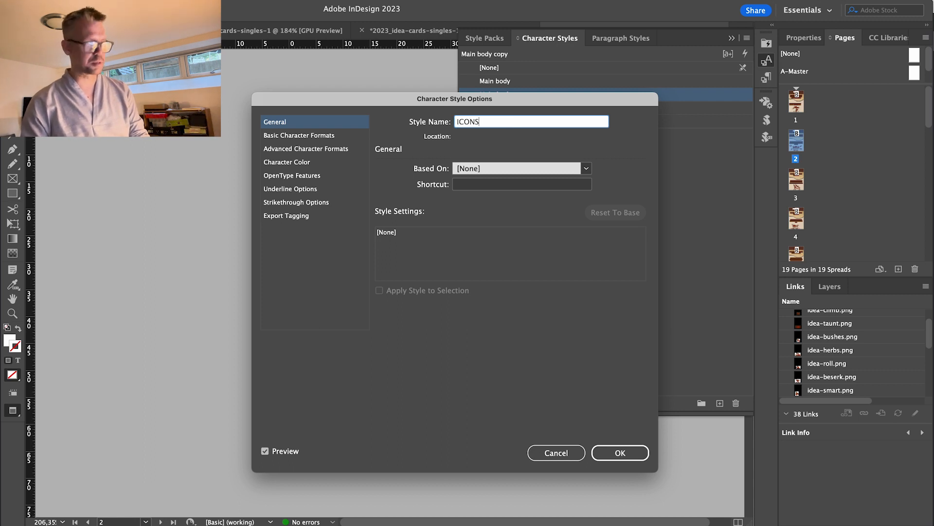
pyautogui.click(313, 140)
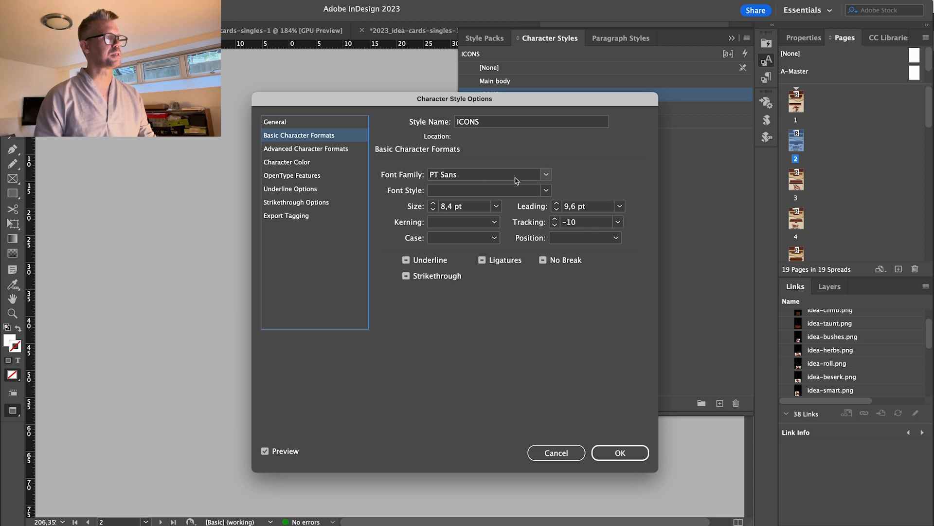
pyautogui.click(546, 175)
pyautogui.moveTo(562, 225); pyautogui.dragTo(570, 375)
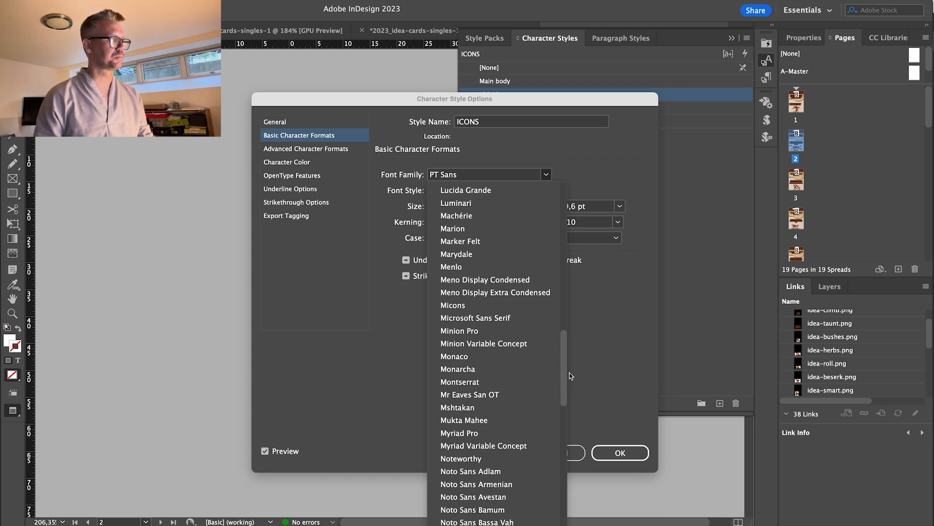
pyautogui.scroll(-1, 571, 377)
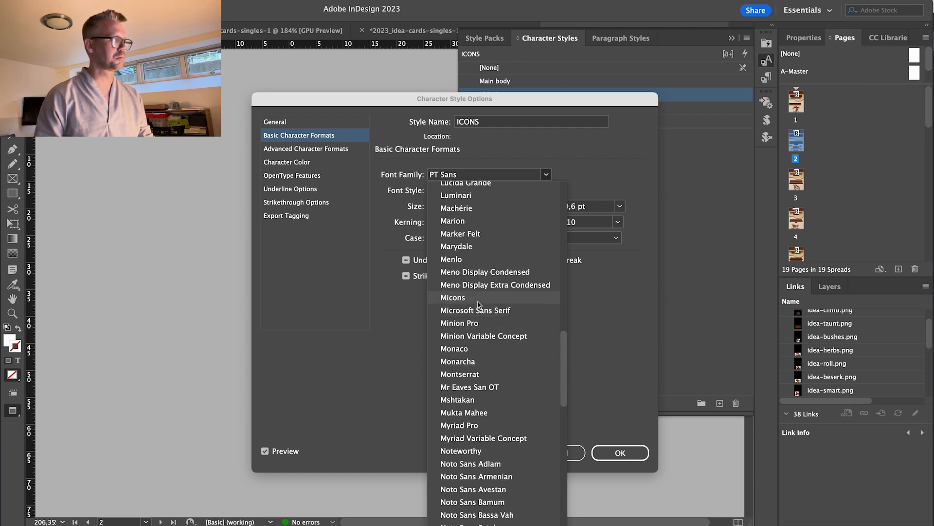
pyautogui.click(415, 311)
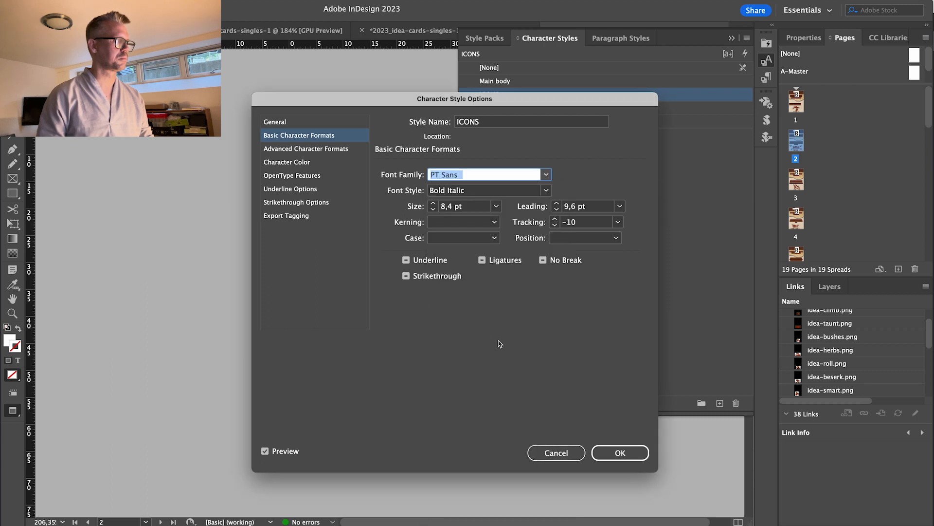
pyautogui.click(541, 440)
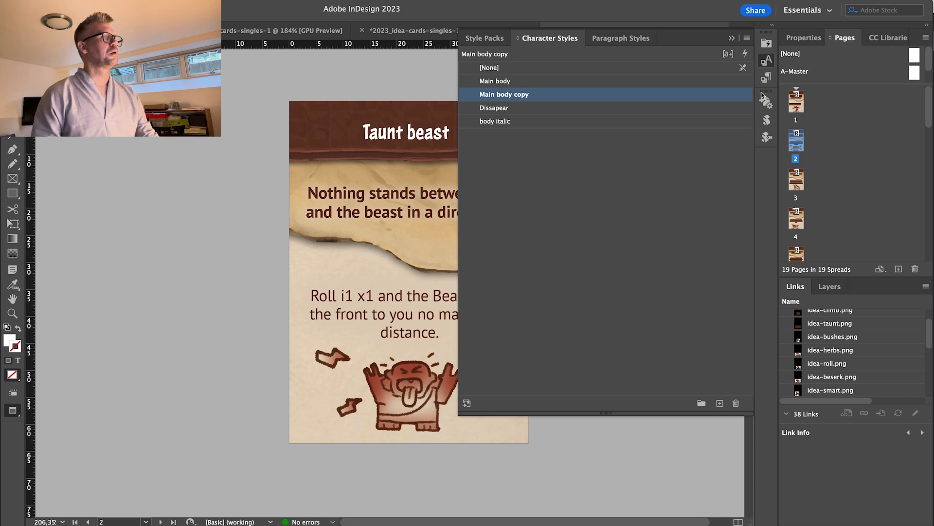
pyautogui.click(766, 60)
# Step: Switch to Font Book, check the name of the font in the Moogh collection, and return to InDesign
pyautogui.press('super+Tab')
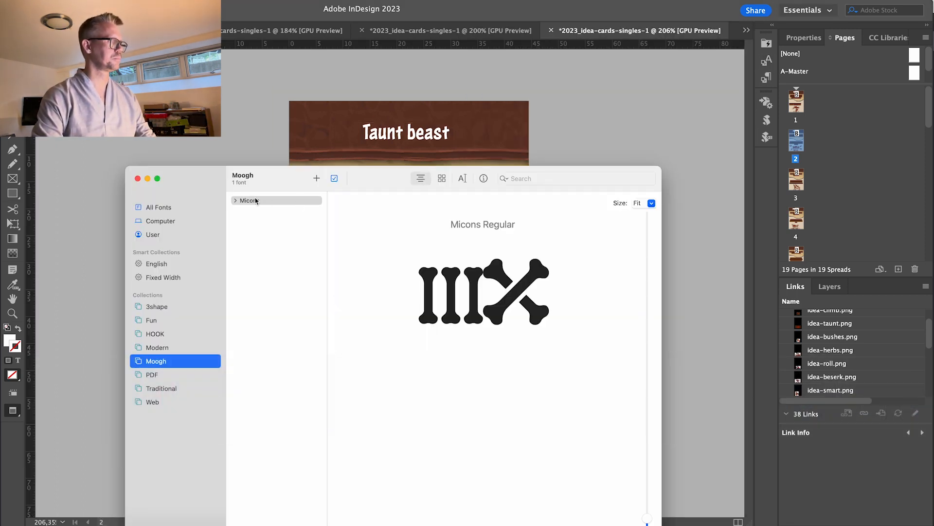
pyautogui.click(256, 201)
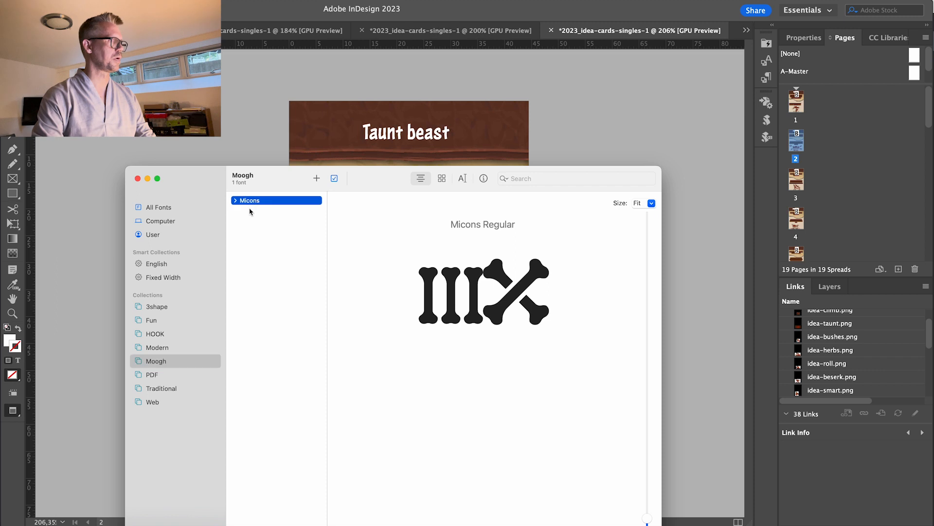
pyautogui.click(224, 103)
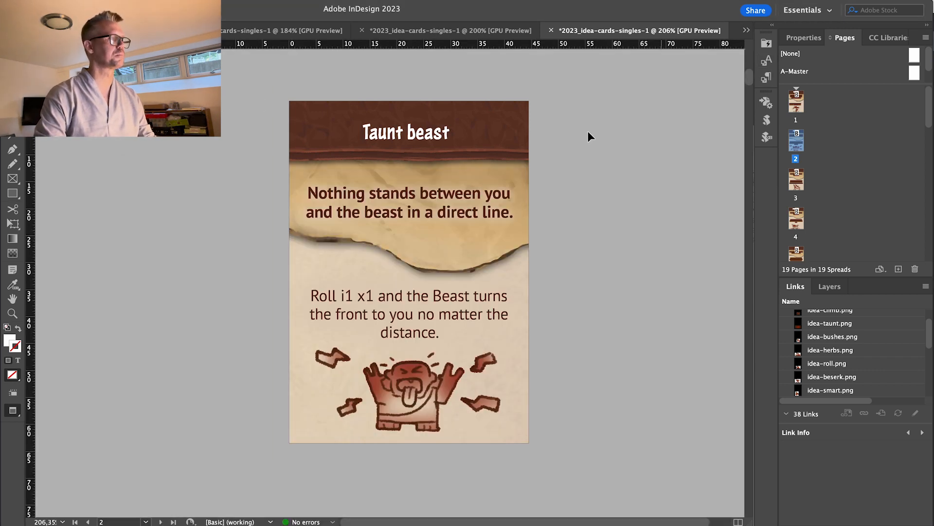
# Step: Set the font family of the duplicated Main body character style to Micons
pyautogui.click(767, 60)
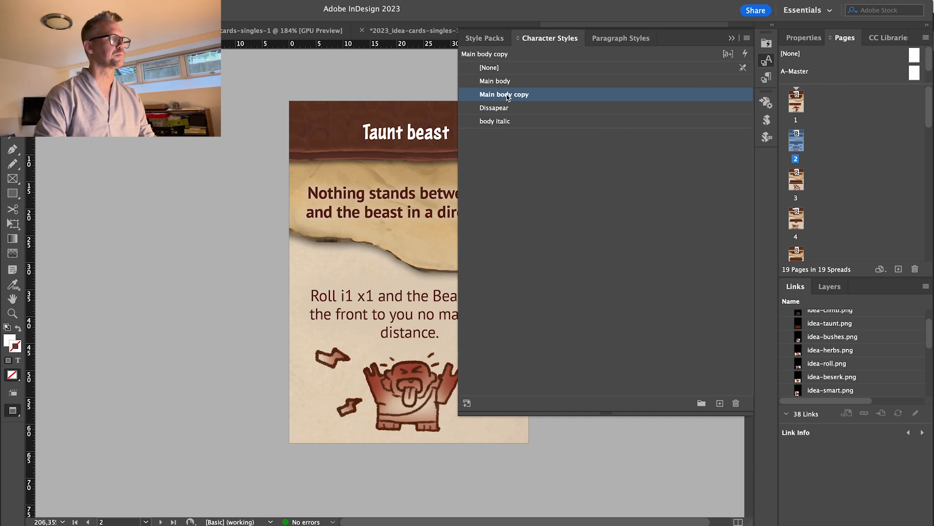
pyautogui.doubleClick(507, 96)
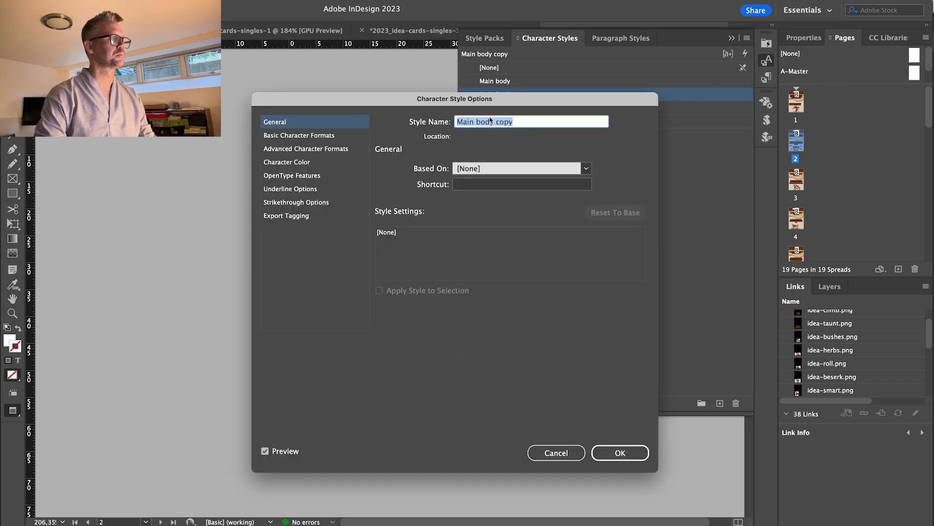
pyautogui.click(296, 148)
pyautogui.click(302, 162)
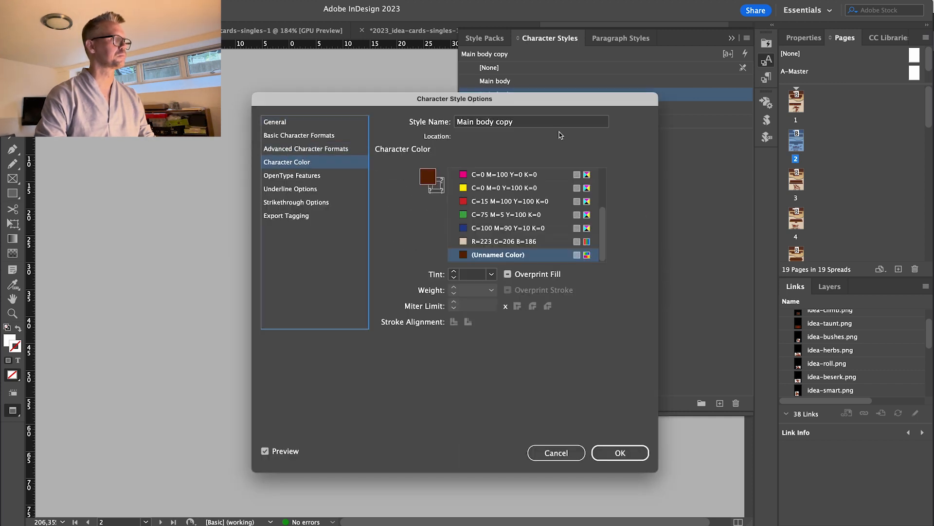
pyautogui.click(324, 136)
pyautogui.press('Tab')
pyautogui.write('Mi')
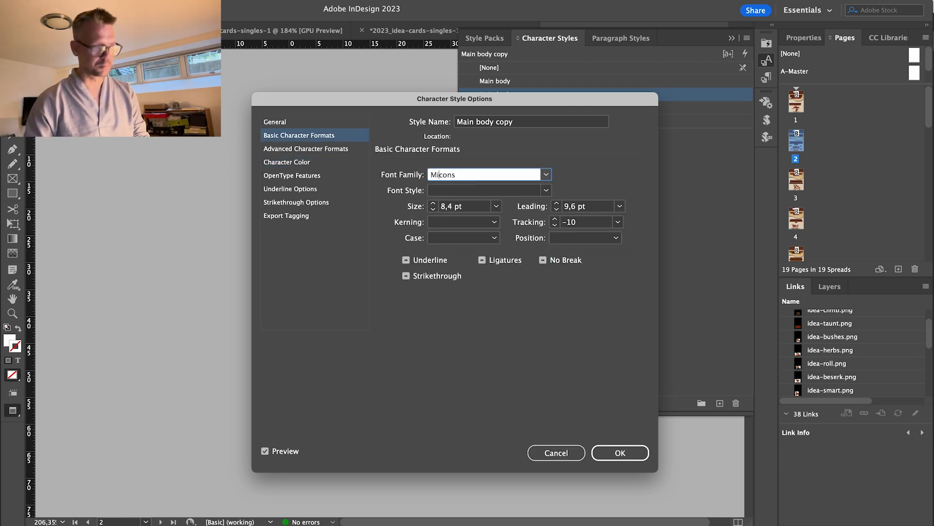
pyautogui.press('Return')
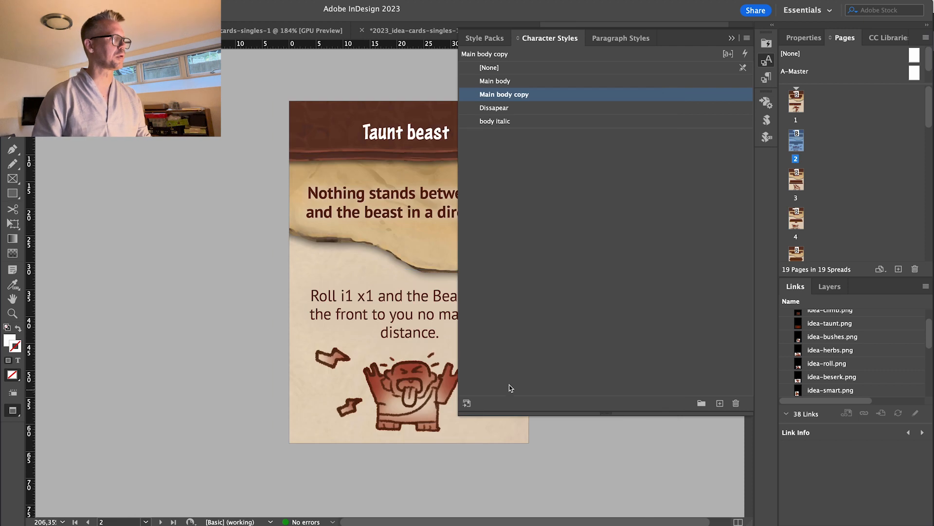
# Step: Rename the "Main body copy" character style to ICONS
pyautogui.doubleClick(527, 97)
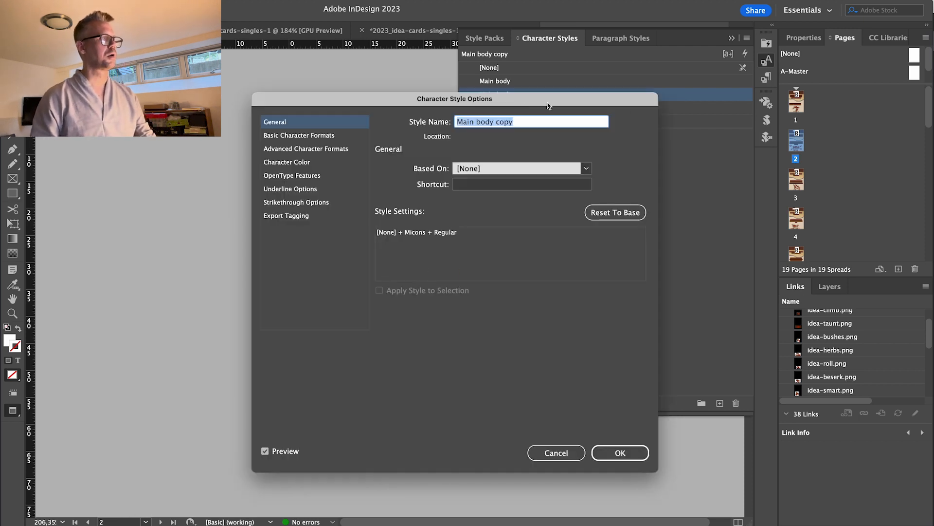
pyautogui.write('MICONS')
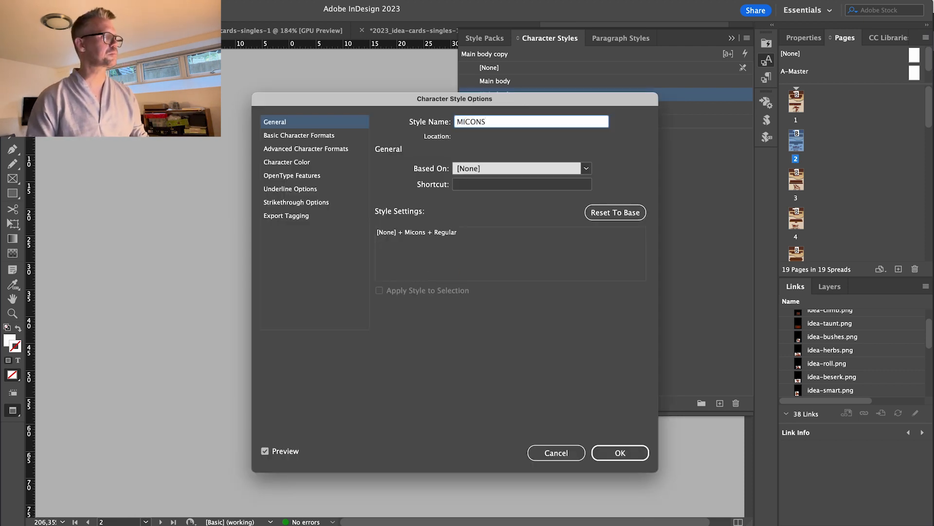
pyautogui.press('BackSpace')
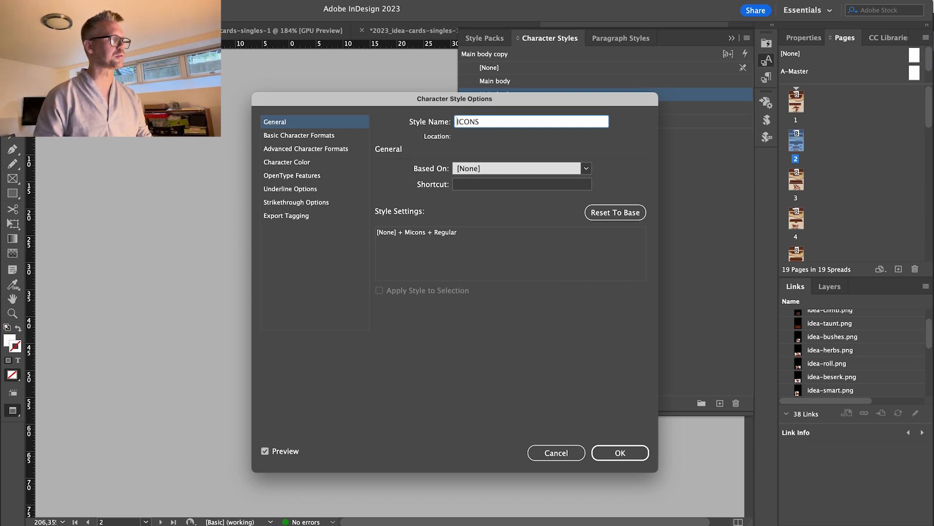
pyautogui.press('Return')
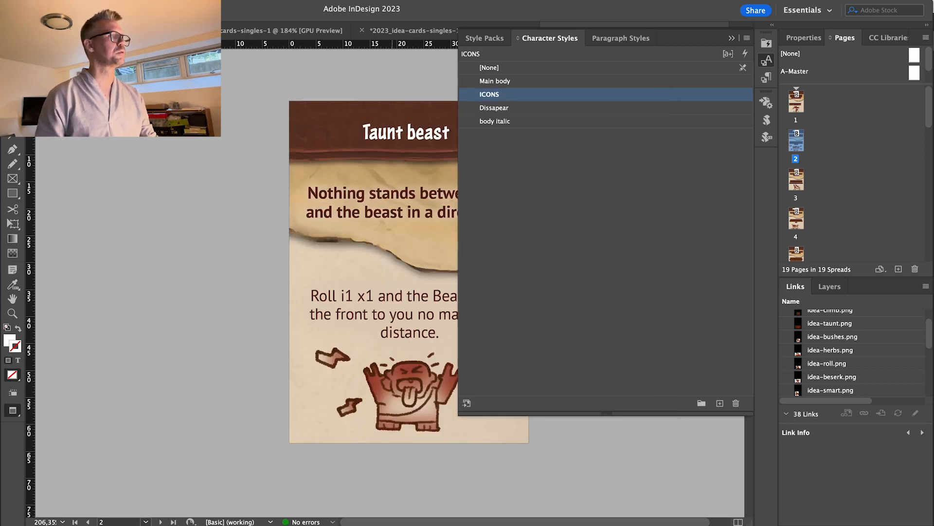
# Step: Apply the Body paragraph style to the Taunt beast card's "Roll i1 x1" text and open that style's options
pyautogui.click(409, 365)
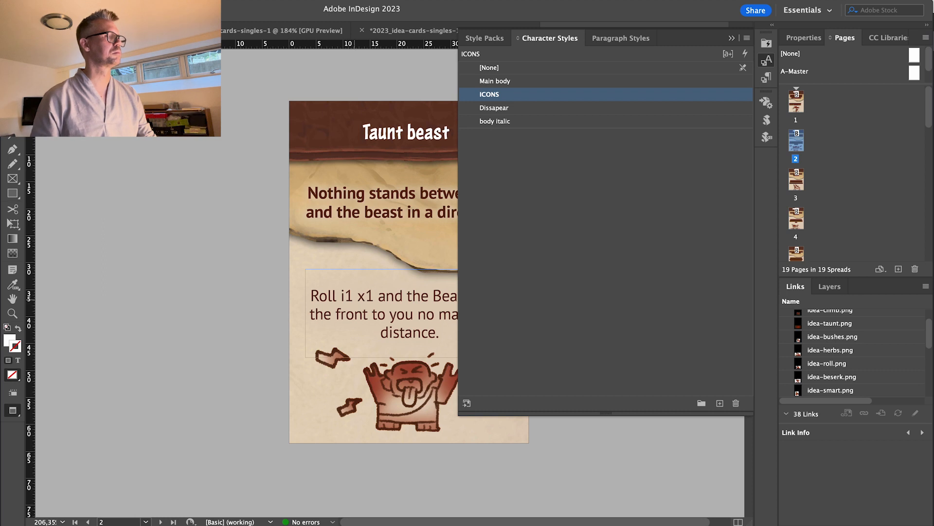
pyautogui.press('Escape')
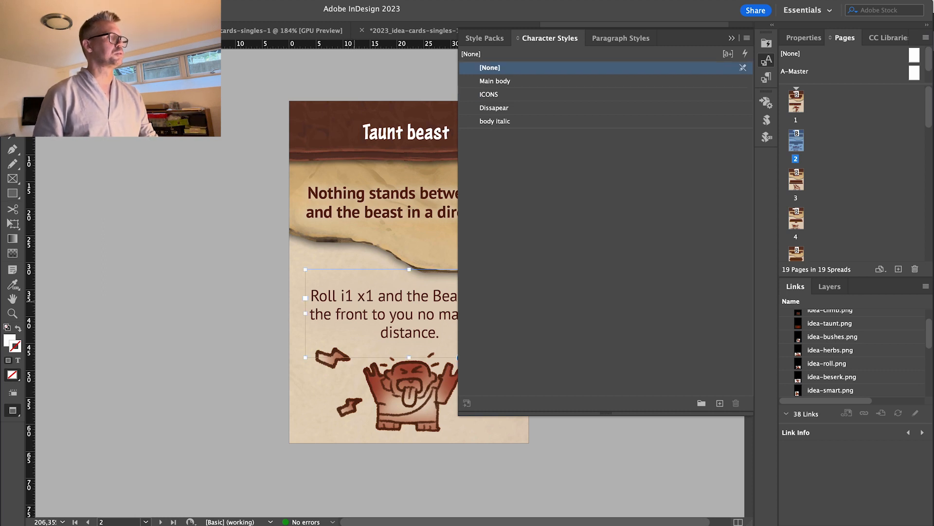
pyautogui.doubleClick(346, 295)
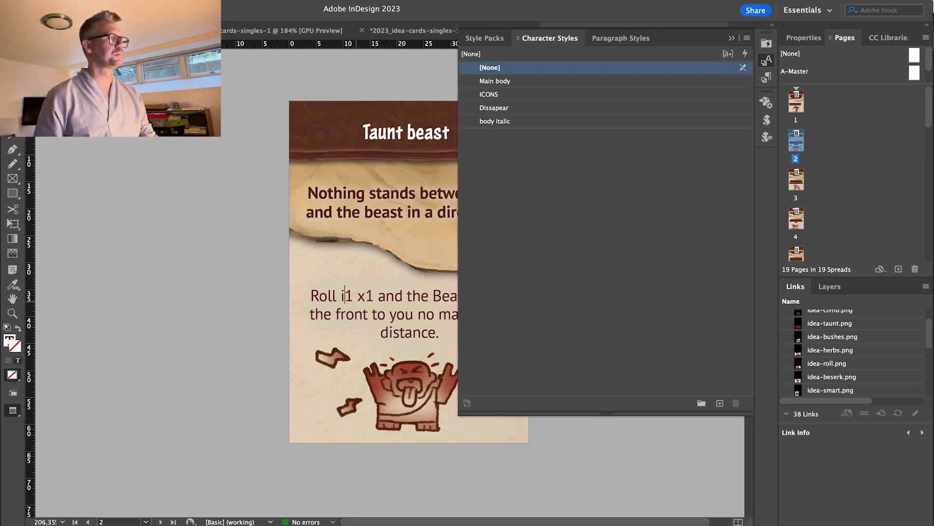
pyautogui.click(621, 38)
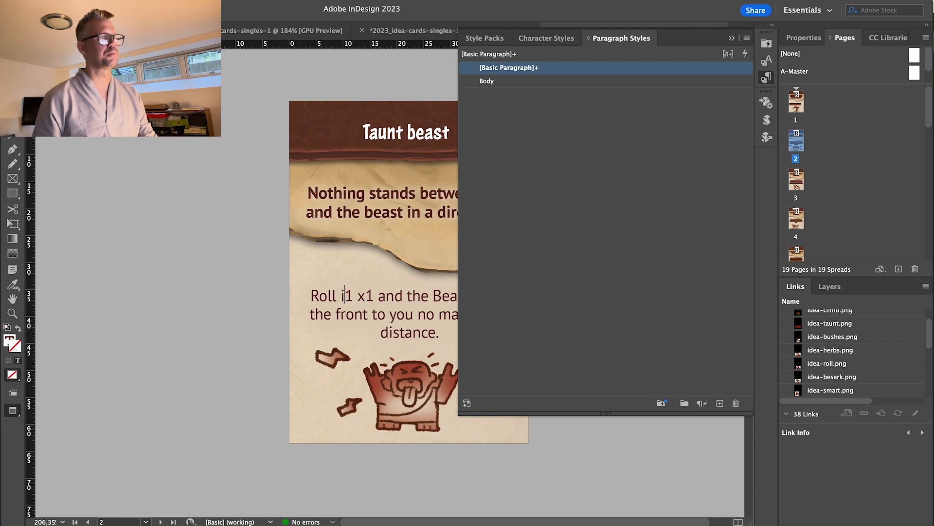
pyautogui.doubleClick(487, 81)
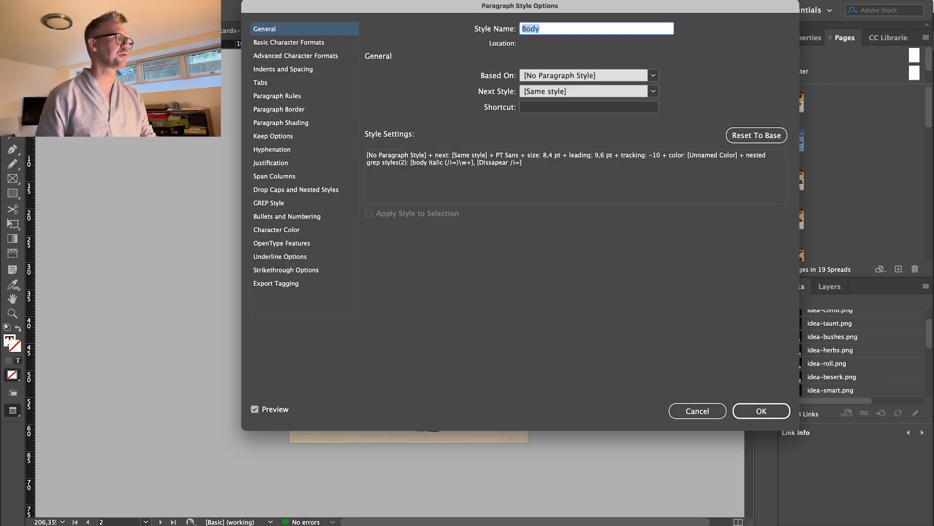
# Step: Add a GREP style to the Body paragraph style that applies ICONS to the text (?<=i)1
pyautogui.click(269, 203)
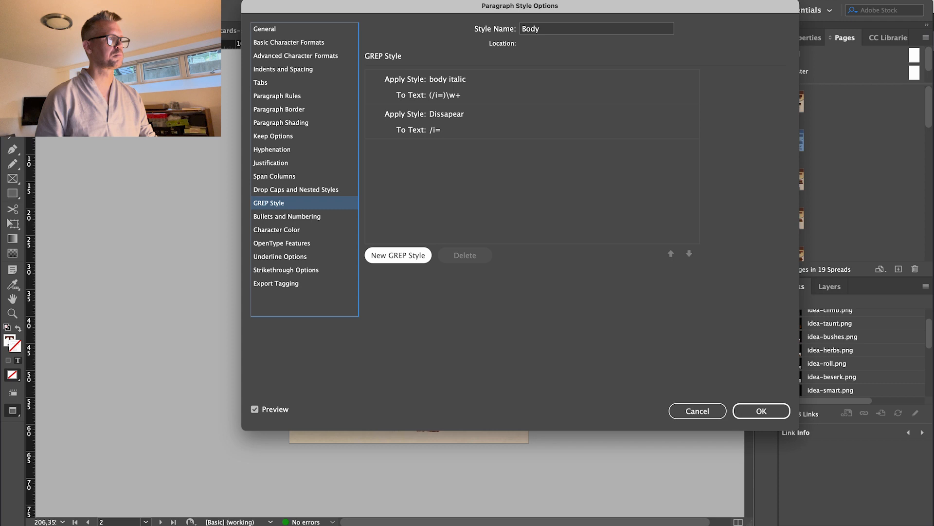
pyautogui.click(398, 255)
pyautogui.write('(?<=i)1')
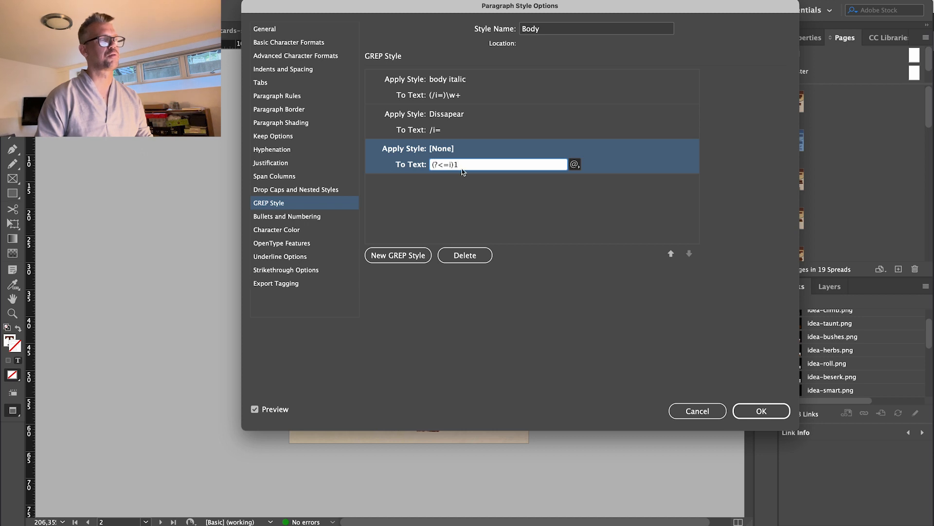
pyautogui.click(436, 166)
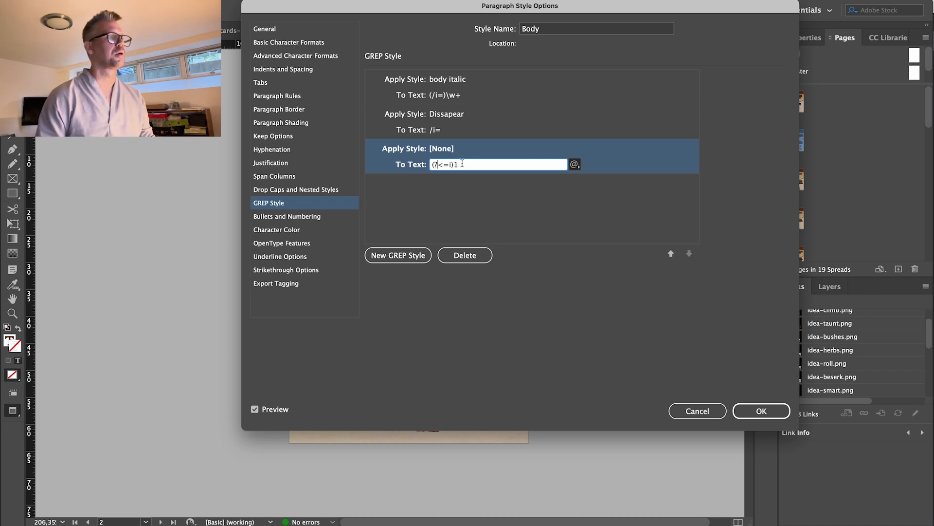
pyautogui.click(475, 185)
pyautogui.click(450, 152)
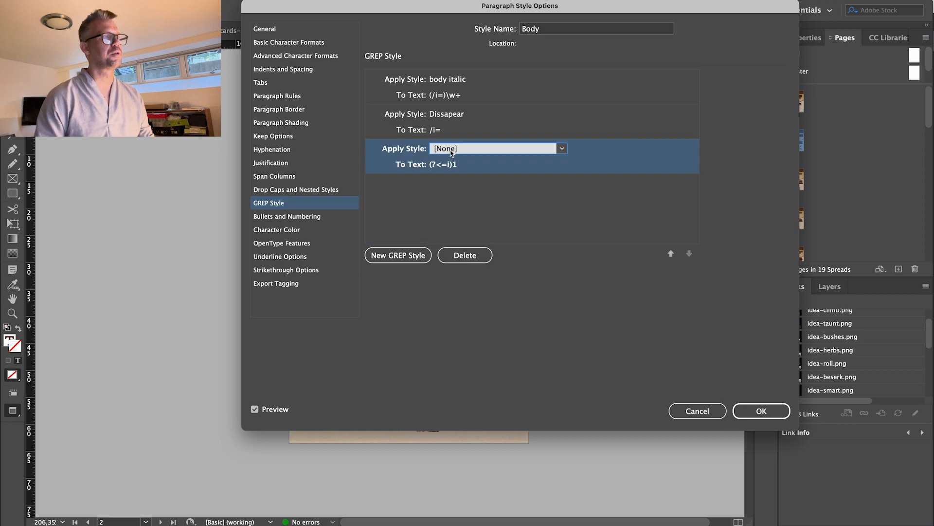
pyautogui.click(561, 148)
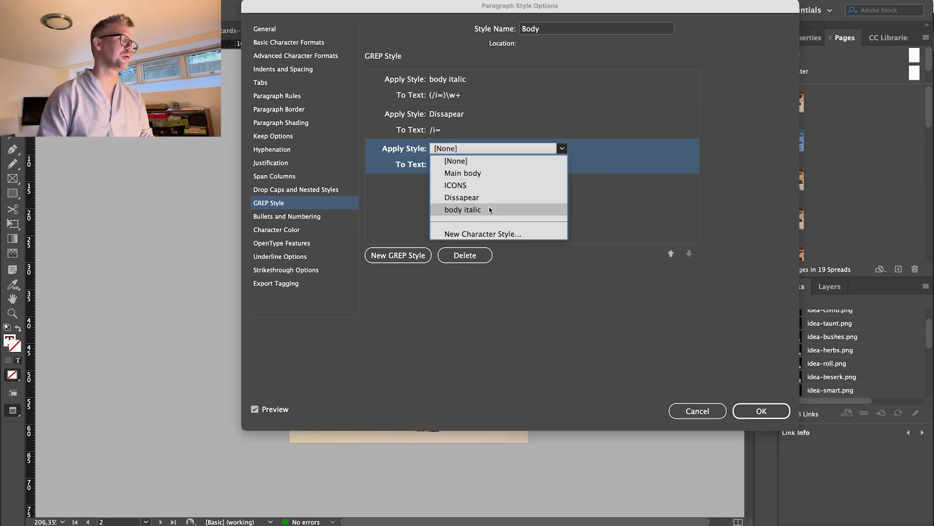
pyautogui.click(482, 186)
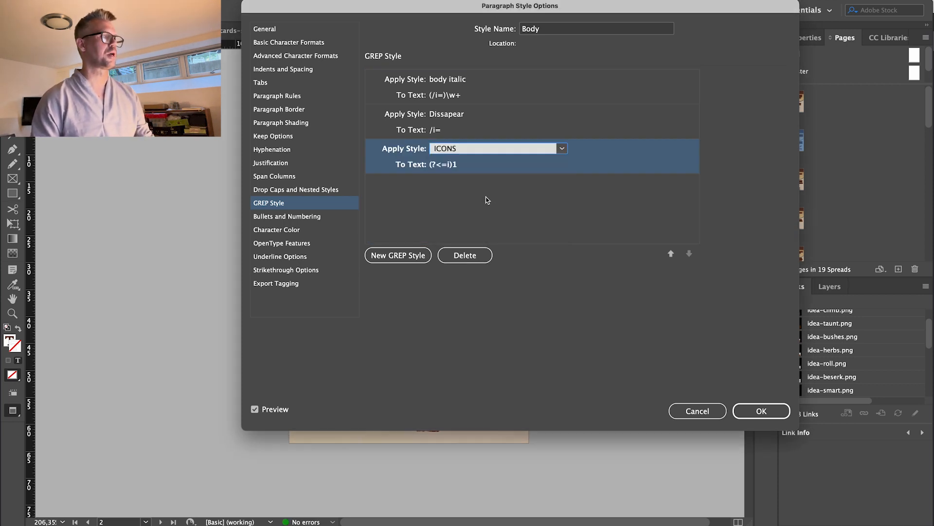
pyautogui.click(538, 228)
# Step: Move the options dialog clear of the card text and change the ICONS GREP expression to i(?=1)
pyautogui.moveTo(277, 23); pyautogui.dragTo(603, 83)
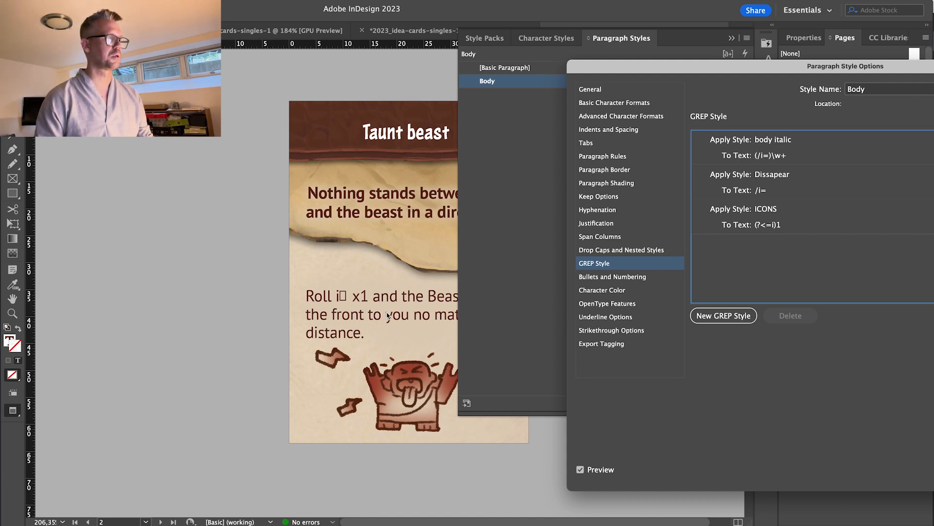
pyautogui.moveTo(675, 70); pyautogui.dragTo(535, 41)
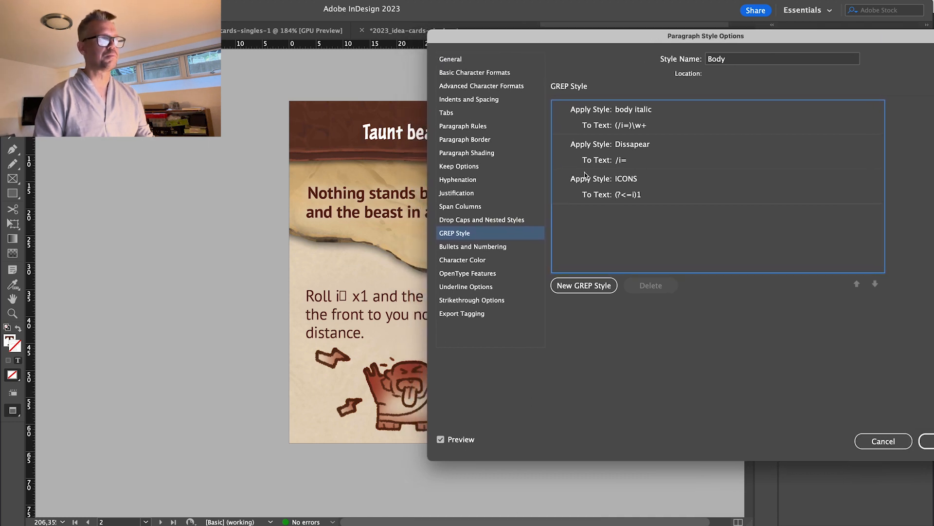
pyautogui.click(634, 194)
pyautogui.write('i')
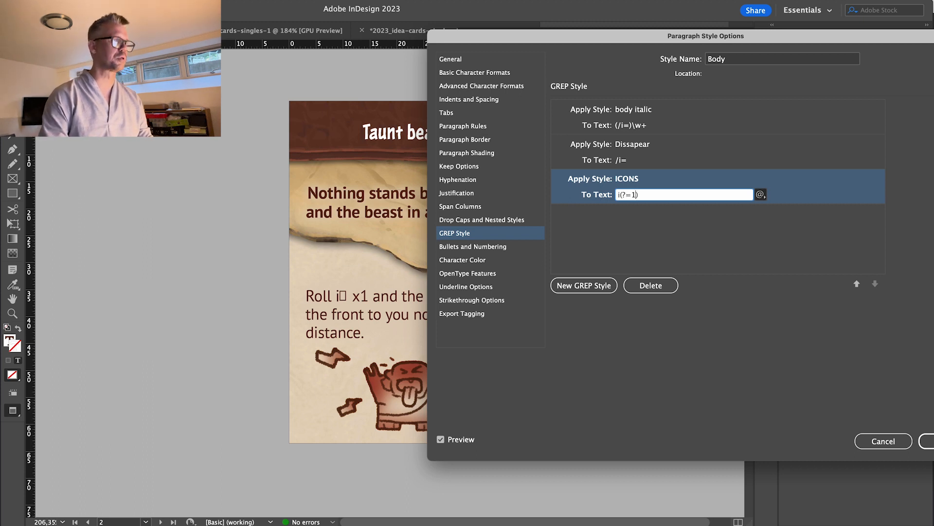
pyautogui.write('(?=1)')
pyautogui.press('Return')
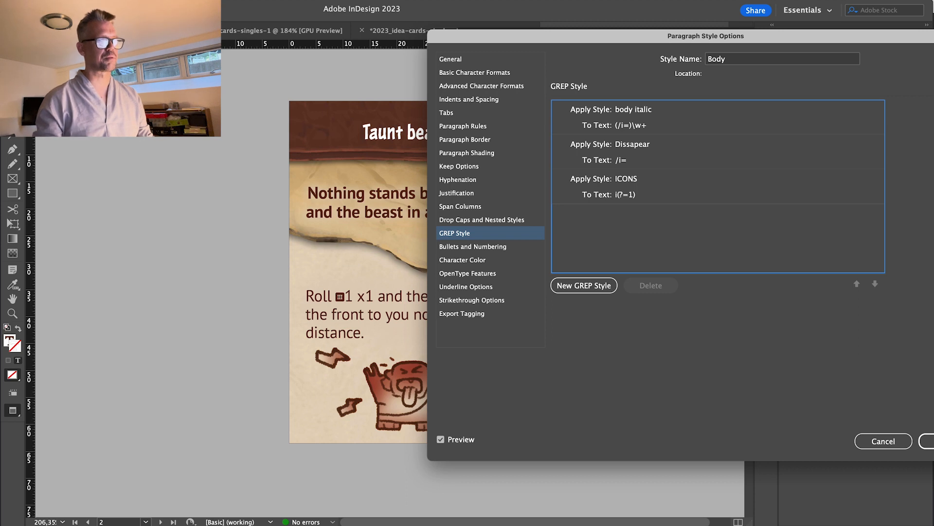
# Step: Add another GREP style to the Body paragraph style that applies Dissapear to the text (?<=i)1
pyautogui.click(583, 285)
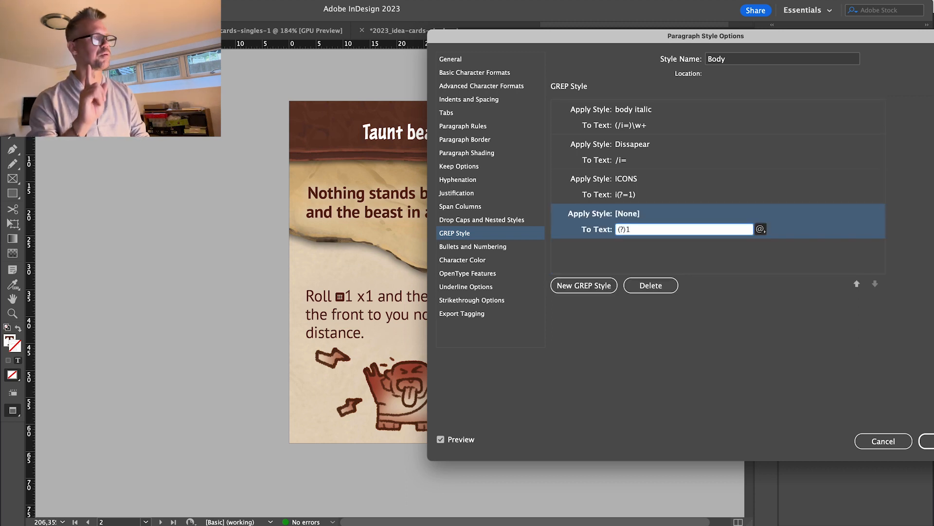
pyautogui.write('z=')
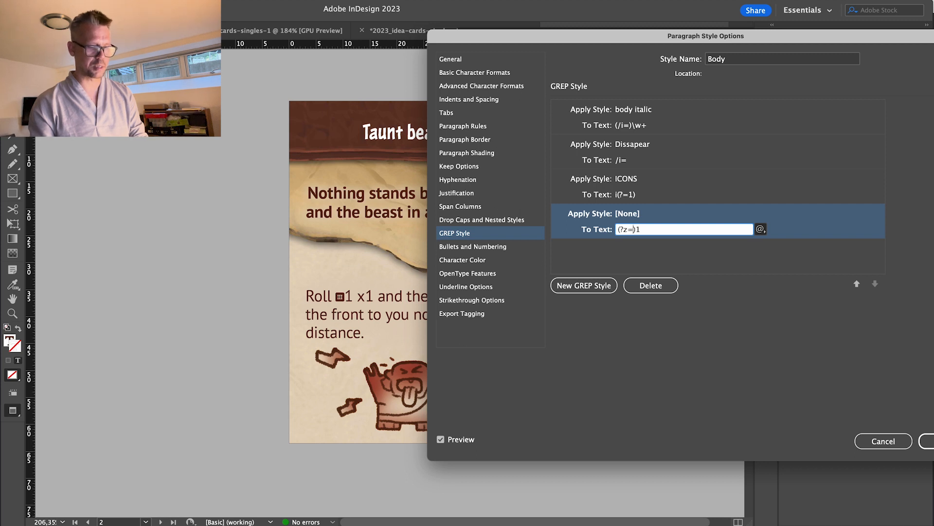
pyautogui.write('i')
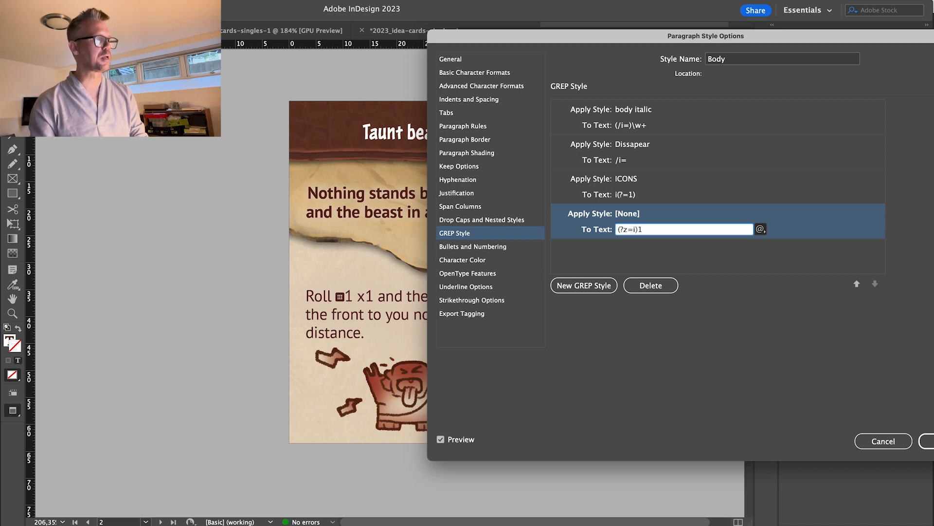
pyautogui.press('BackSpace')
pyautogui.write('<')
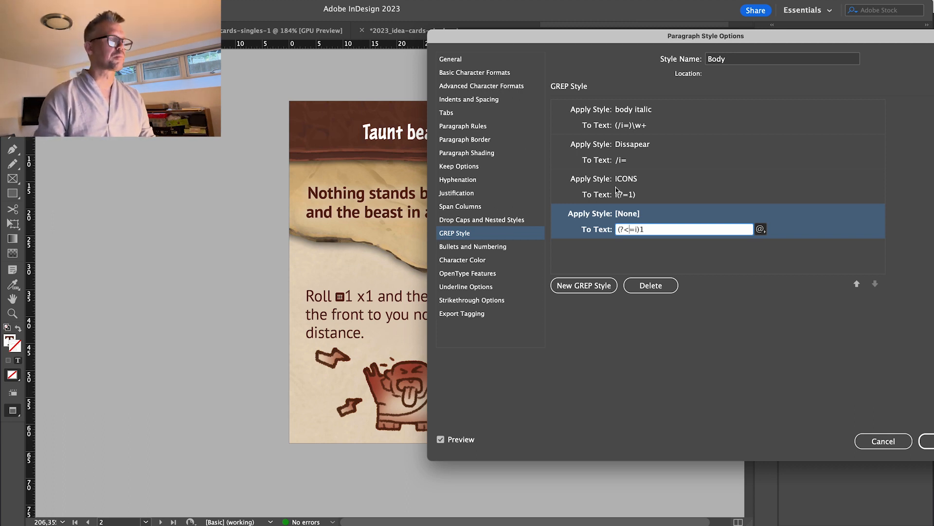
pyautogui.click(649, 212)
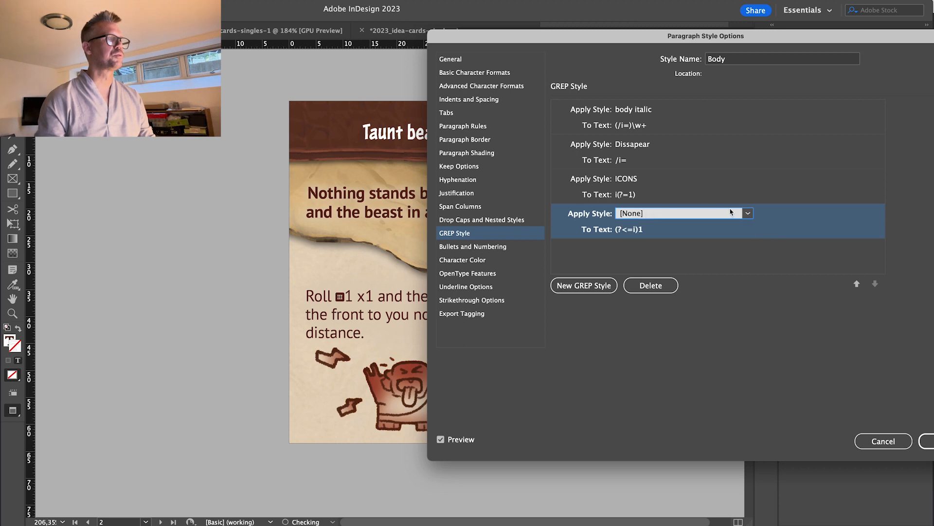
pyautogui.click(748, 214)
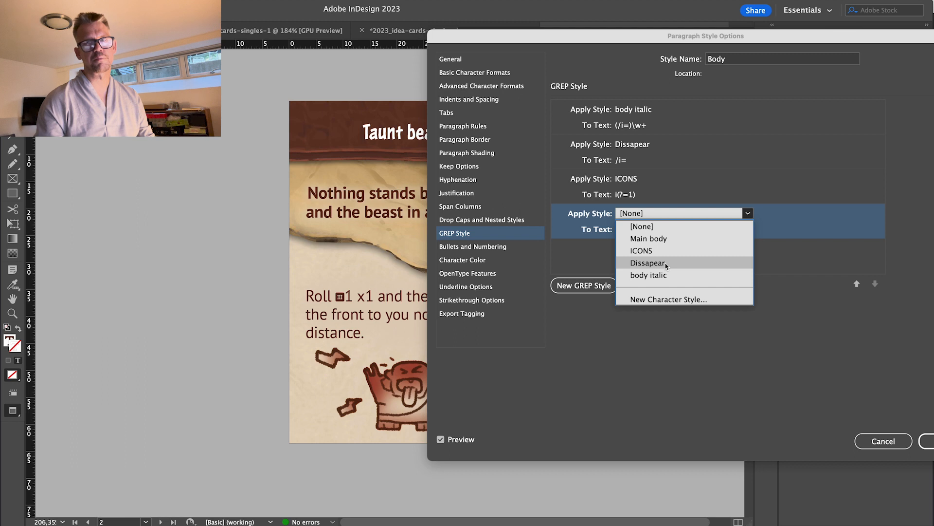
pyautogui.click(666, 264)
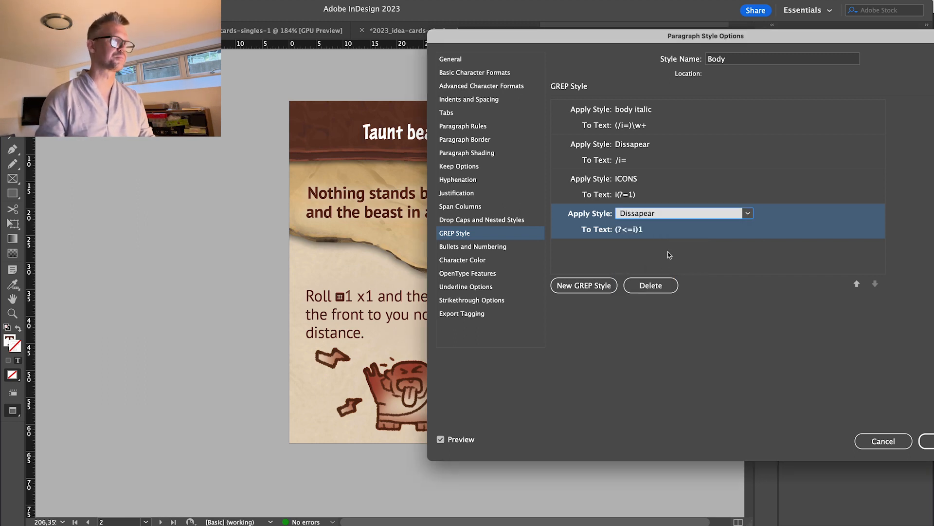
pyautogui.click(681, 258)
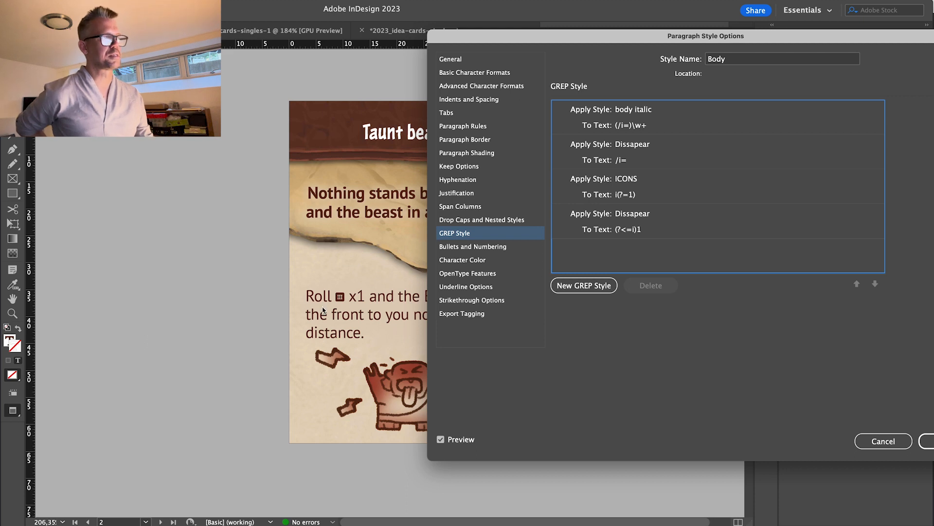
# Step: Add a GREP style to the Body paragraph style that applies ICONS to the text x(?=1), reusing the existing ICONS expression
pyautogui.click(600, 187)
pyautogui.click(623, 192)
pyautogui.click(598, 185)
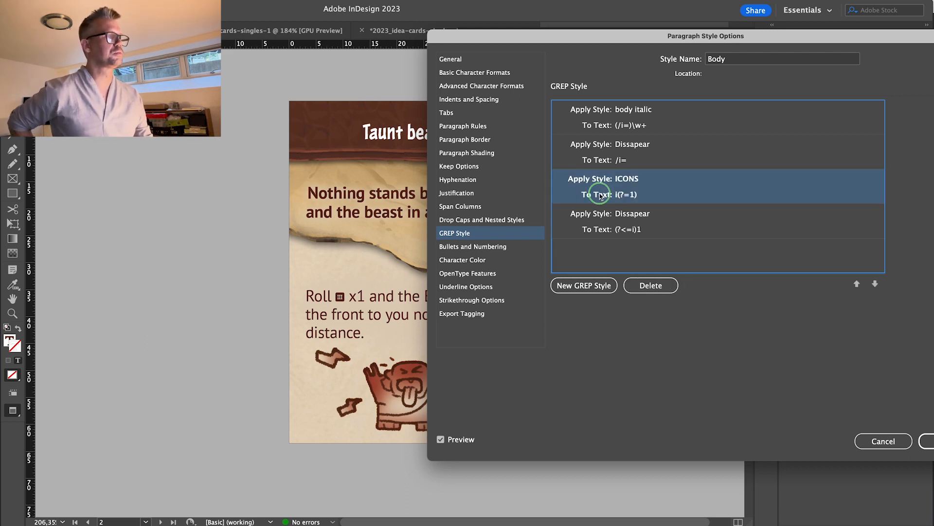
pyautogui.click(633, 195)
pyautogui.hotkey('ctrl', 'c')
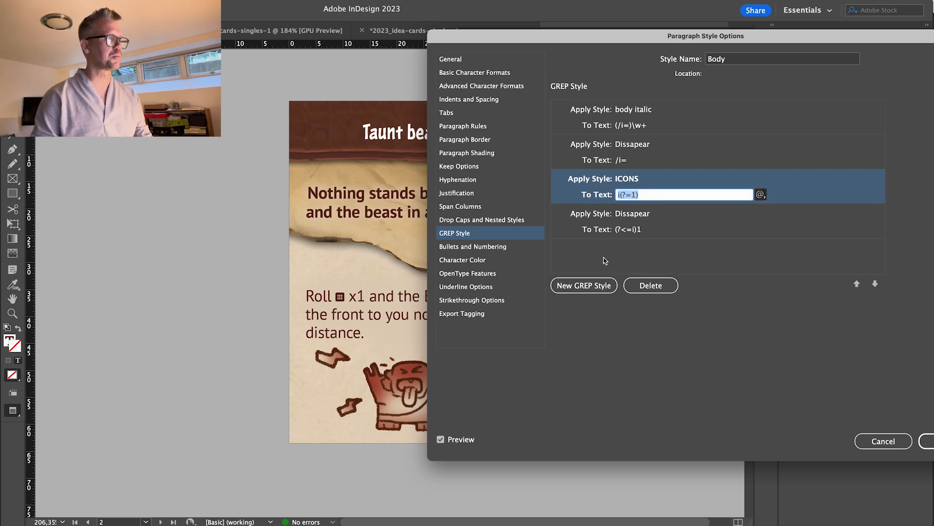
pyautogui.click(584, 285)
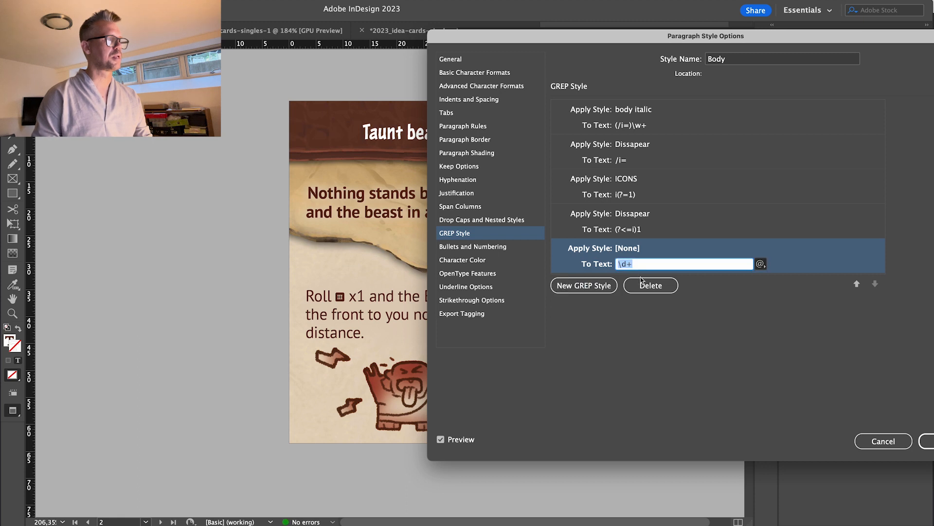
pyautogui.hotkey('ctrl', 'v')
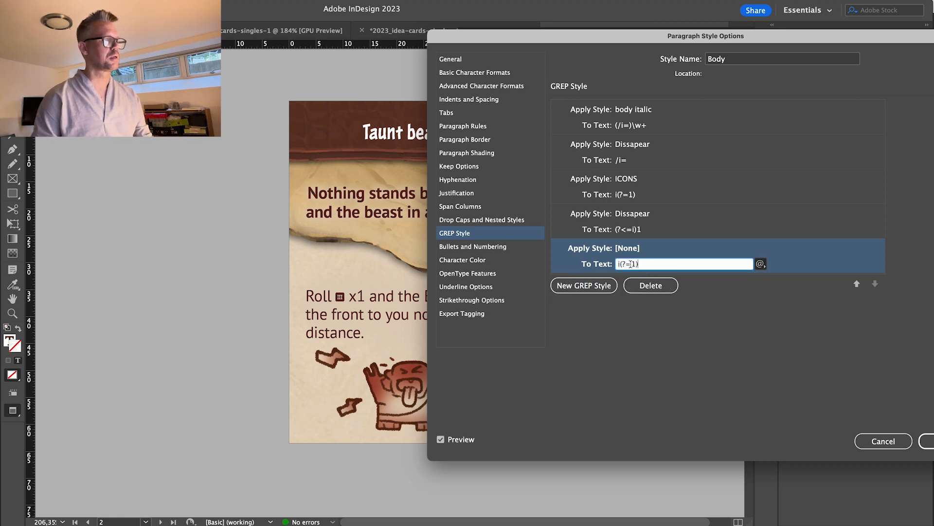
pyautogui.press('BackSpace')
pyautogui.write('x')
pyautogui.click(633, 249)
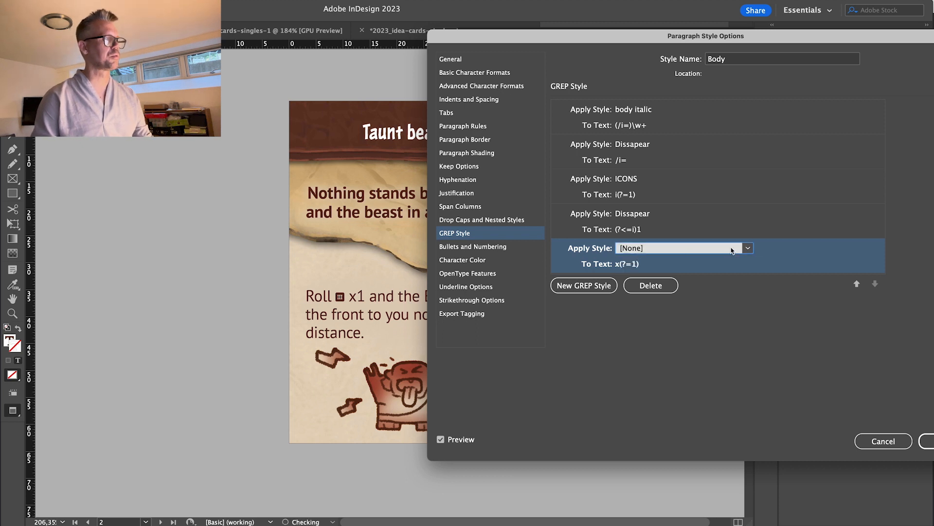
pyautogui.click(733, 250)
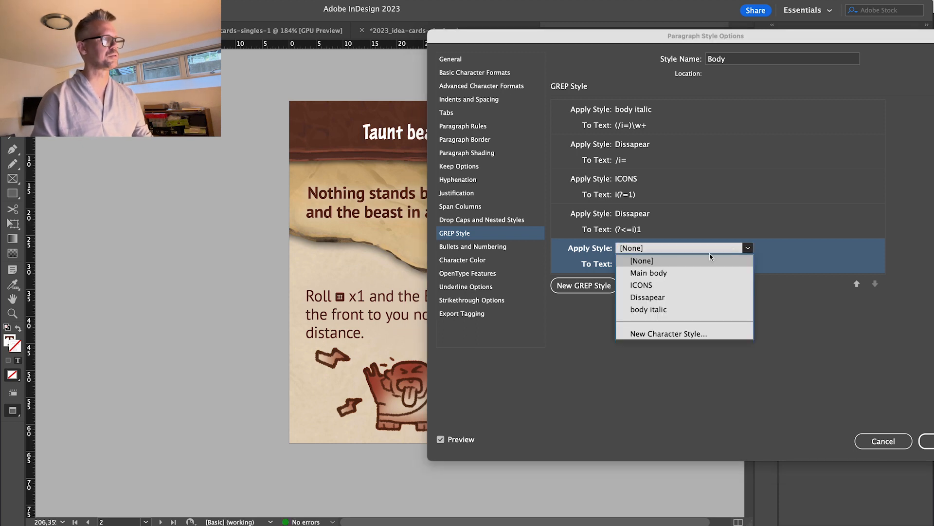
pyautogui.click(650, 286)
pyautogui.click(585, 347)
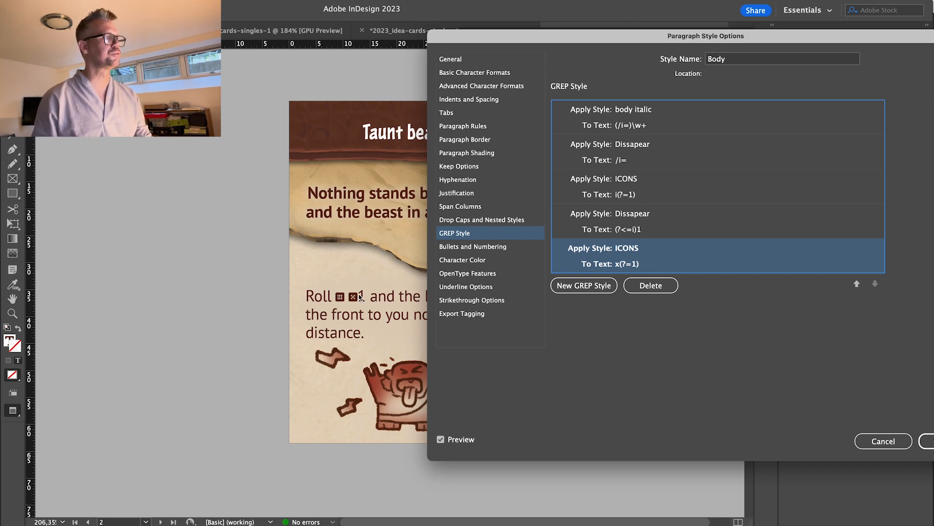
# Step: Change the Dissapear expression (?<=i)1 in the Body style to (?<=(i|x))1 and confirm the paragraph style options
pyautogui.click(600, 229)
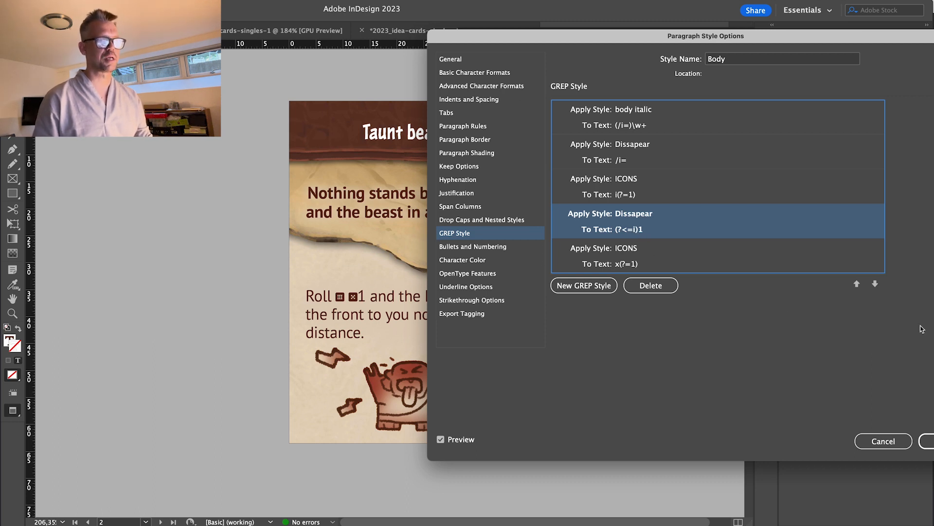
pyautogui.press('super+Tab')
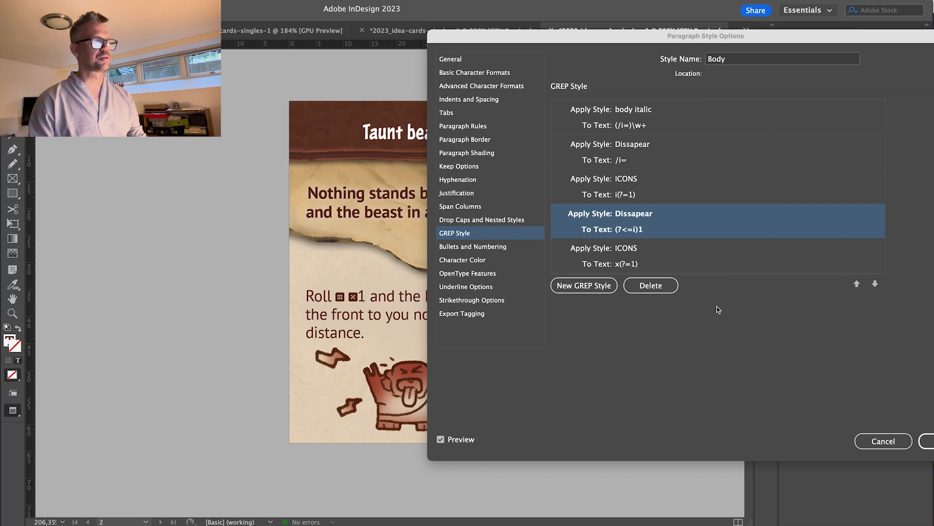
pyautogui.click(635, 232)
pyautogui.click(635, 229)
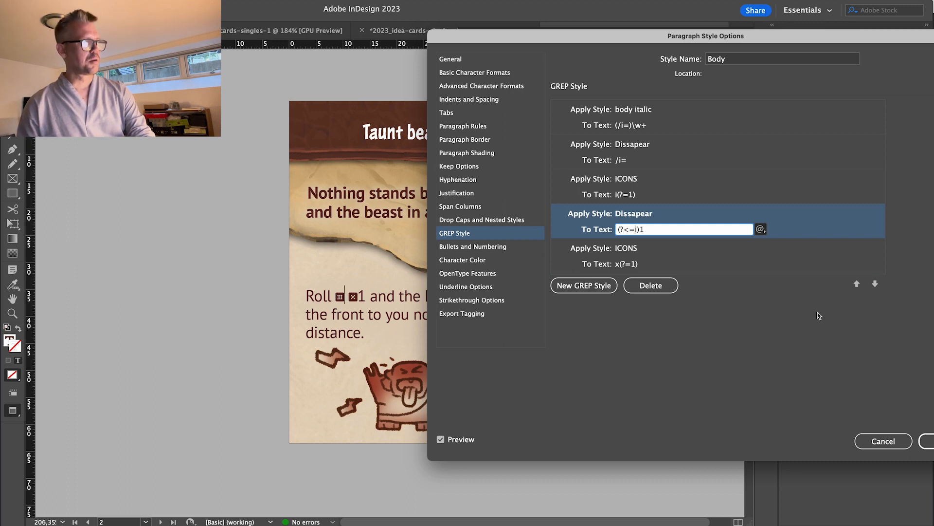
pyautogui.write('(')
pyautogui.press('Right')
pyautogui.write(')')
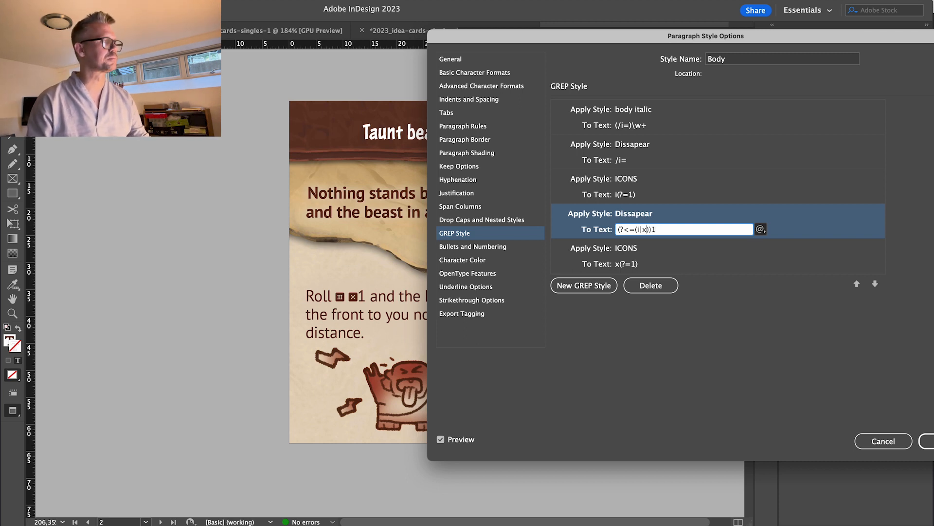
pyautogui.click(727, 265)
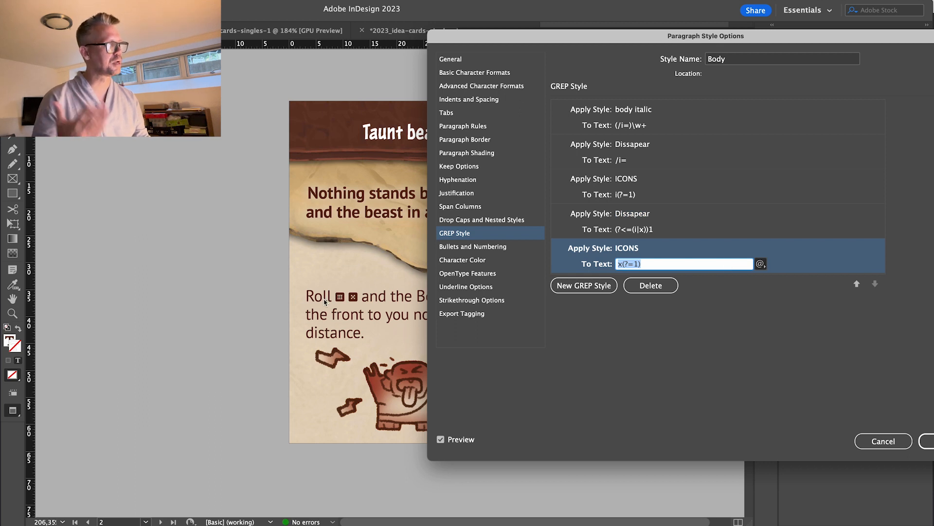
pyautogui.click(928, 441)
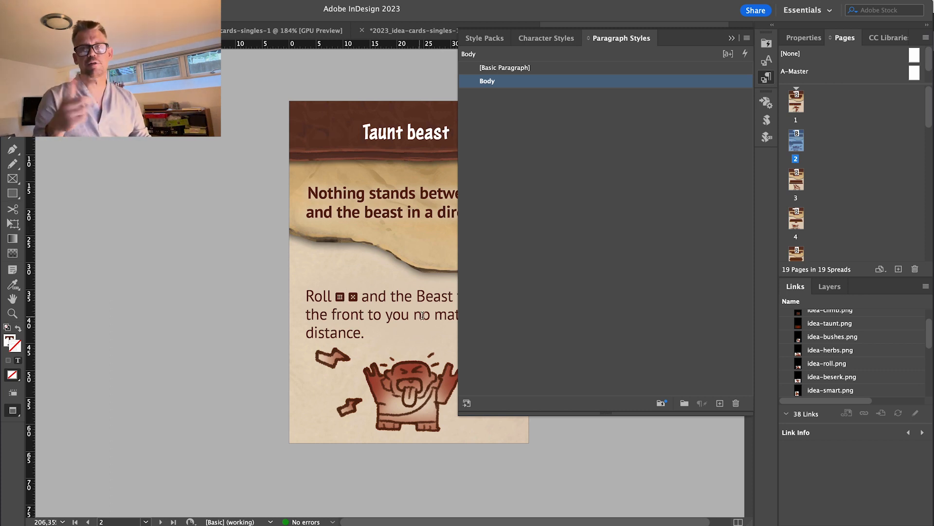
# Step: Edit the ICONS character style and set its font size to 13 pt
pyautogui.click(553, 37)
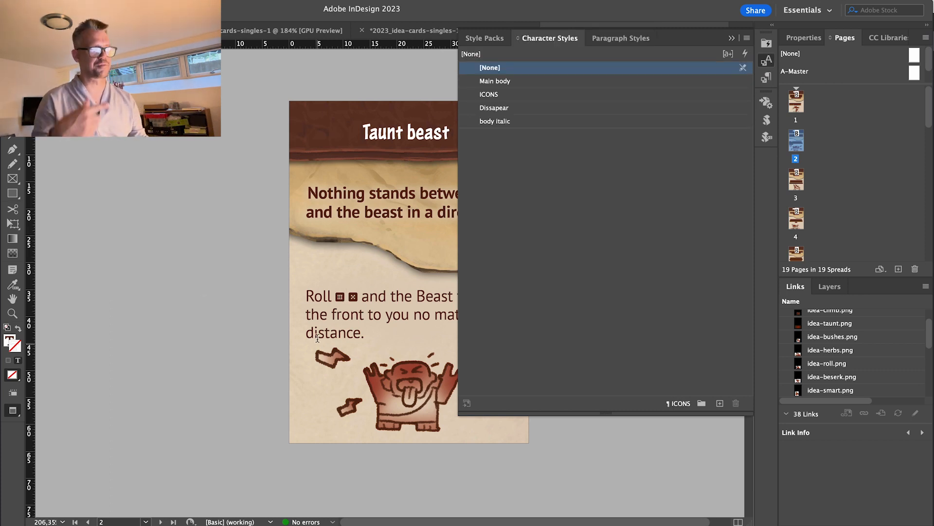
pyautogui.press('Escape')
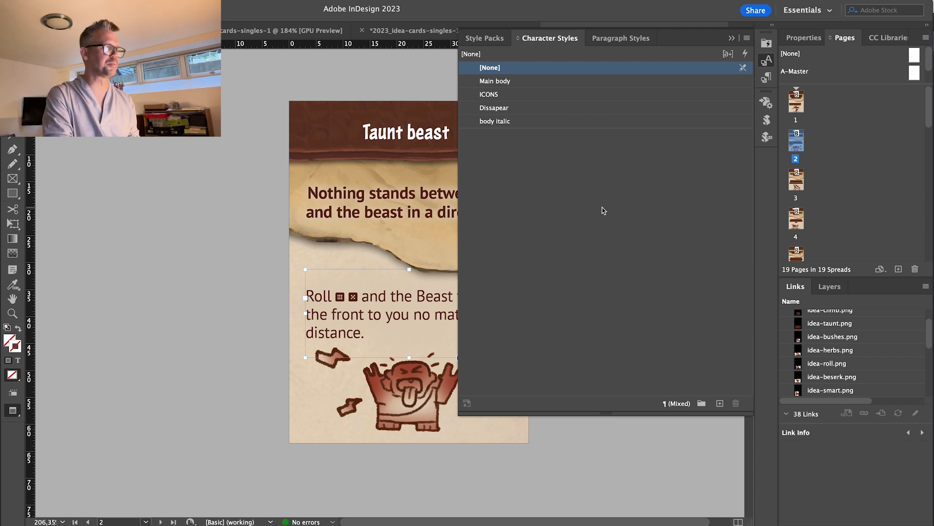
pyautogui.click(488, 99)
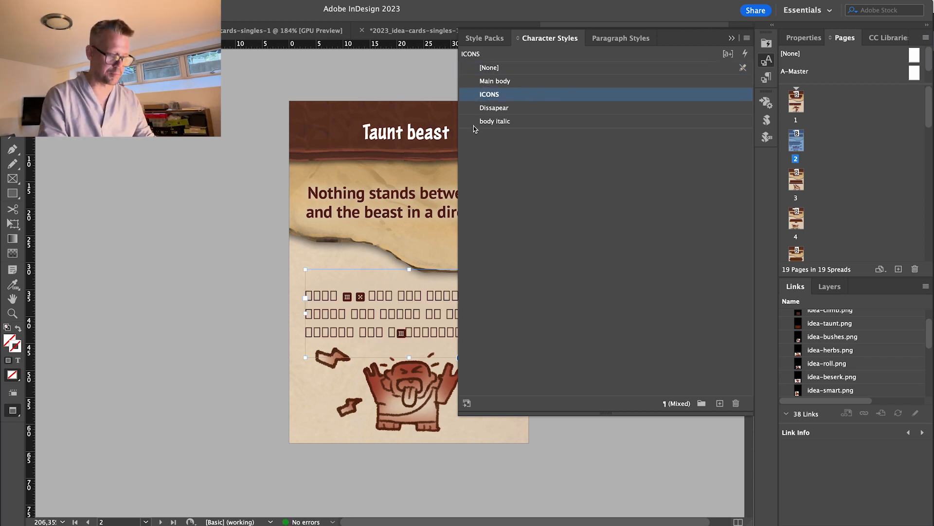
pyautogui.press('super+z')
pyautogui.rightClick(476, 95)
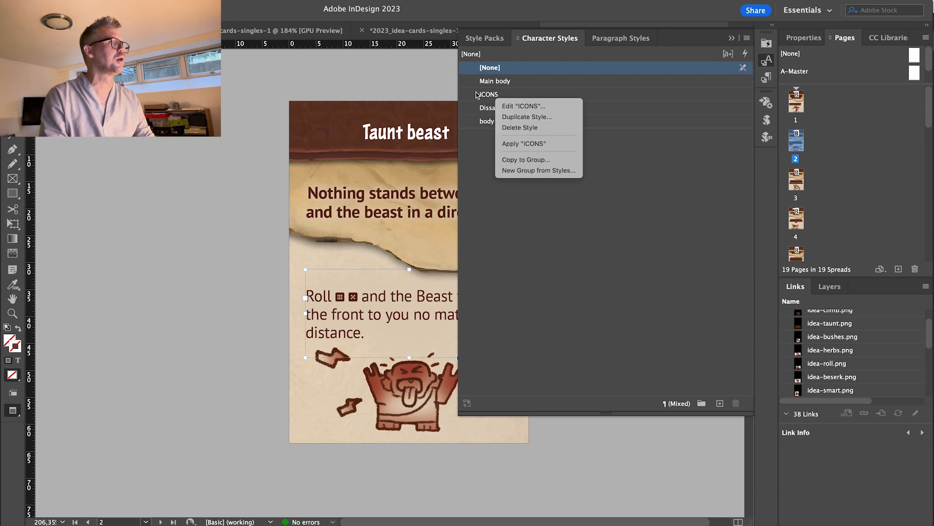
pyautogui.click(520, 106)
pyautogui.moveTo(416, 103); pyautogui.dragTo(661, 95)
pyautogui.click(524, 130)
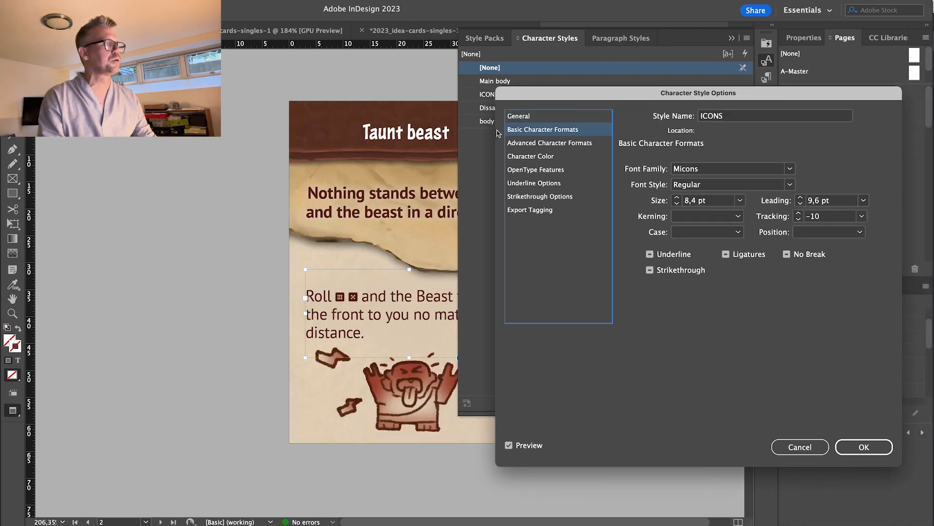
pyautogui.click(677, 197)
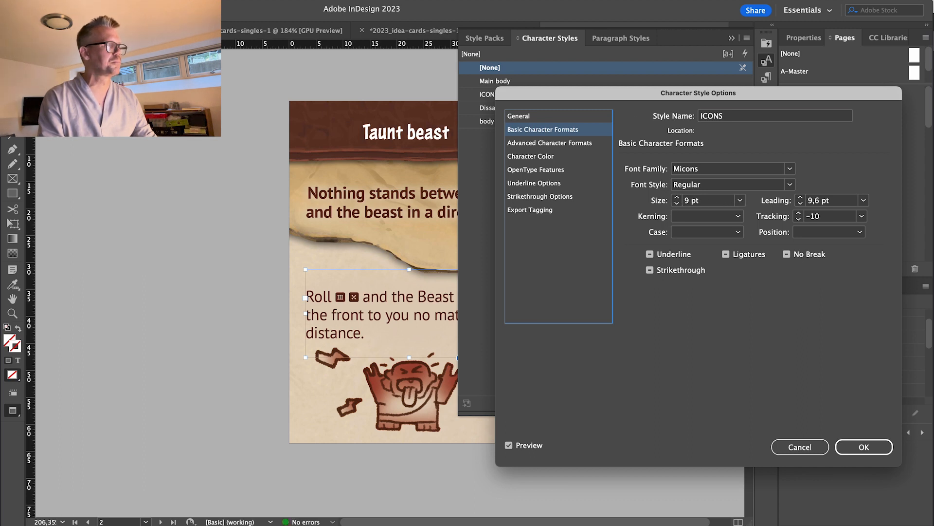
pyautogui.click(677, 197)
pyautogui.click(677, 197)
pyautogui.click(677, 197)
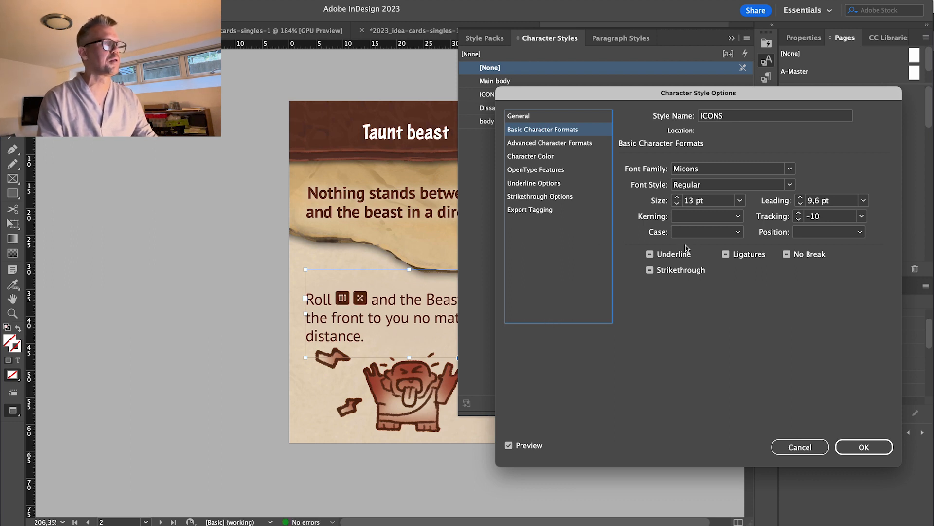
# Step: Give the ICONS character style a baseline shift of -1 pt, confirm it, and deselect the card's text frame
pyautogui.click(732, 230)
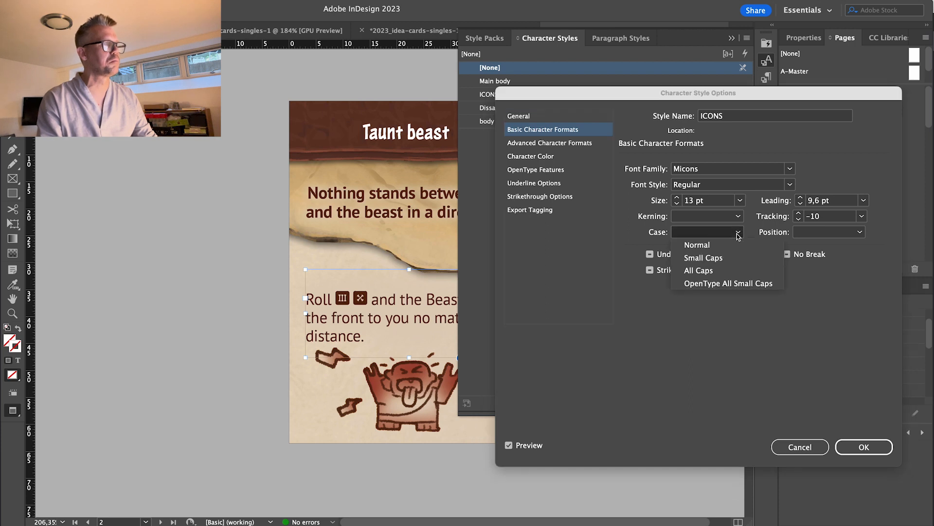
pyautogui.click(633, 221)
pyautogui.click(536, 135)
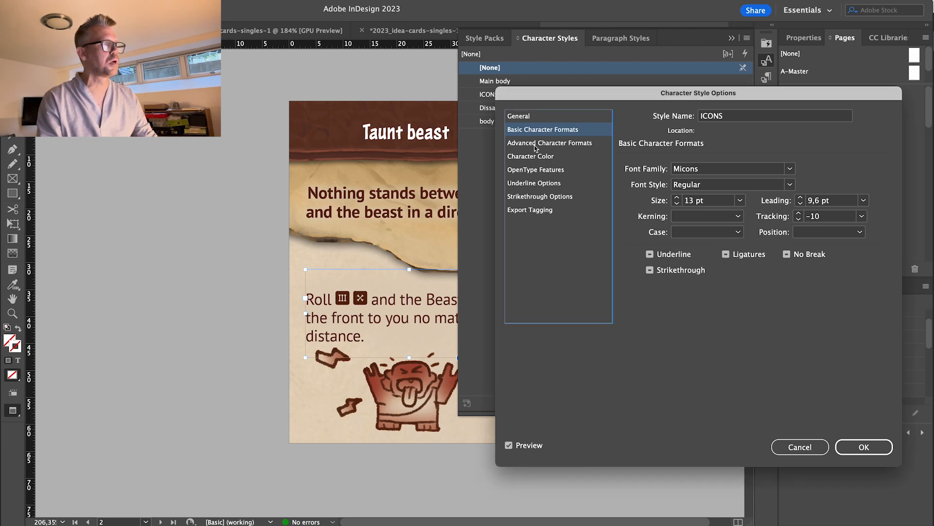
pyautogui.click(537, 144)
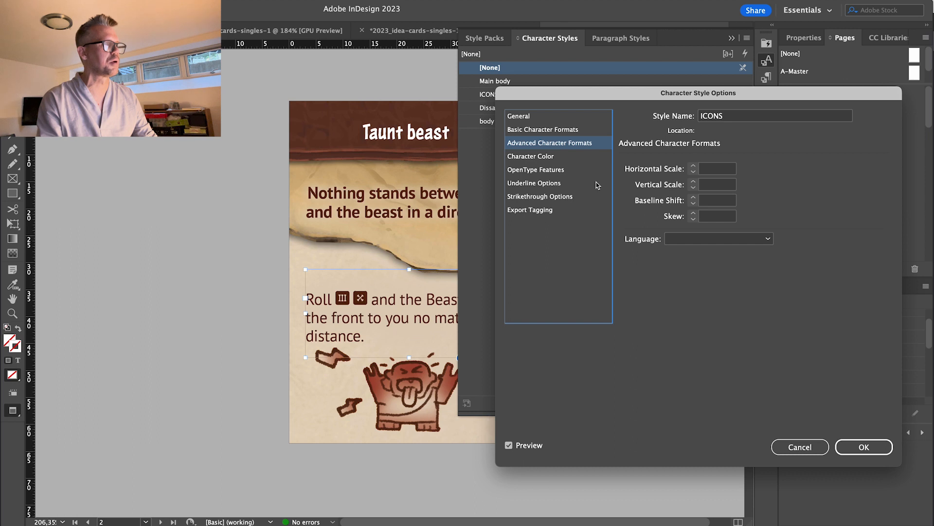
pyautogui.click(707, 199)
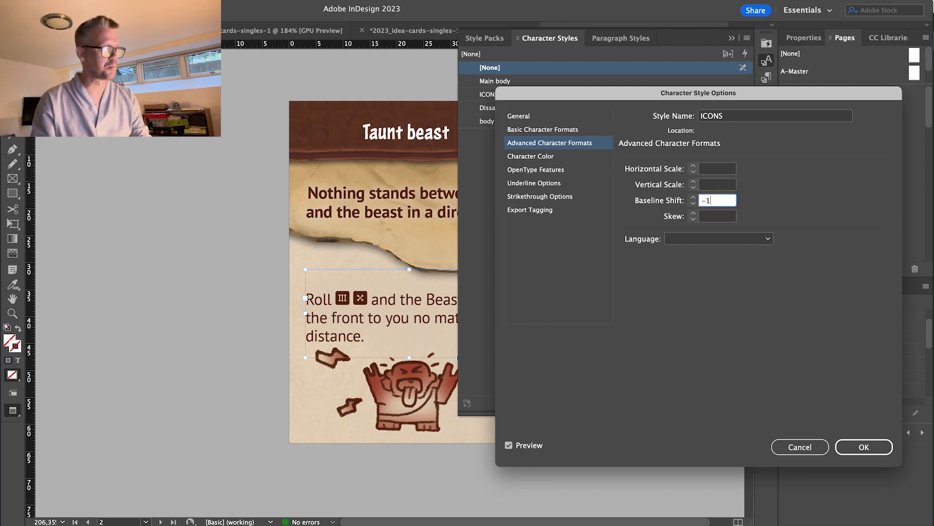
pyautogui.press('Tab')
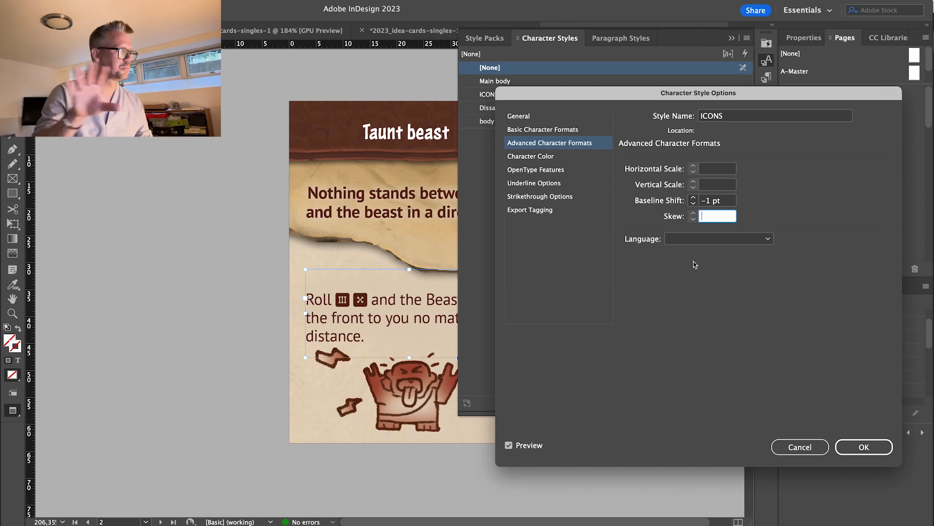
pyautogui.click(860, 451)
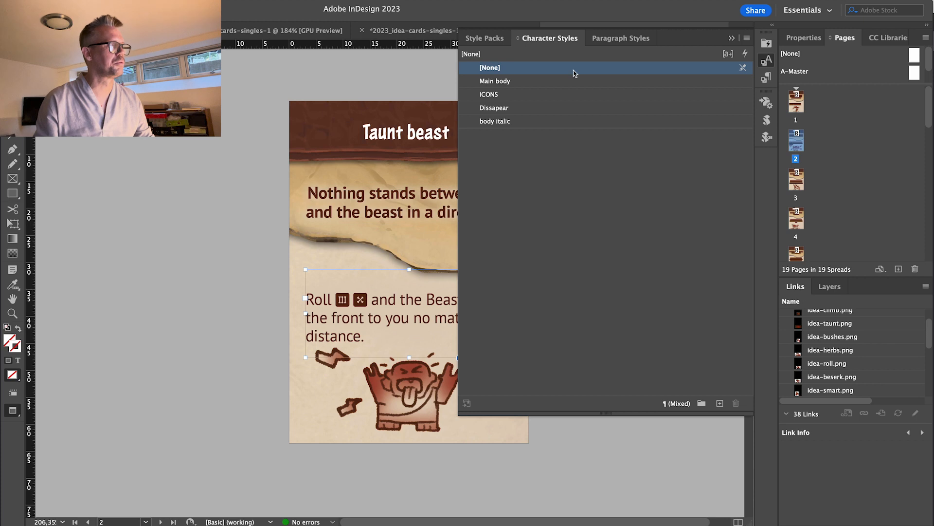
pyautogui.click(766, 60)
pyautogui.click(247, 201)
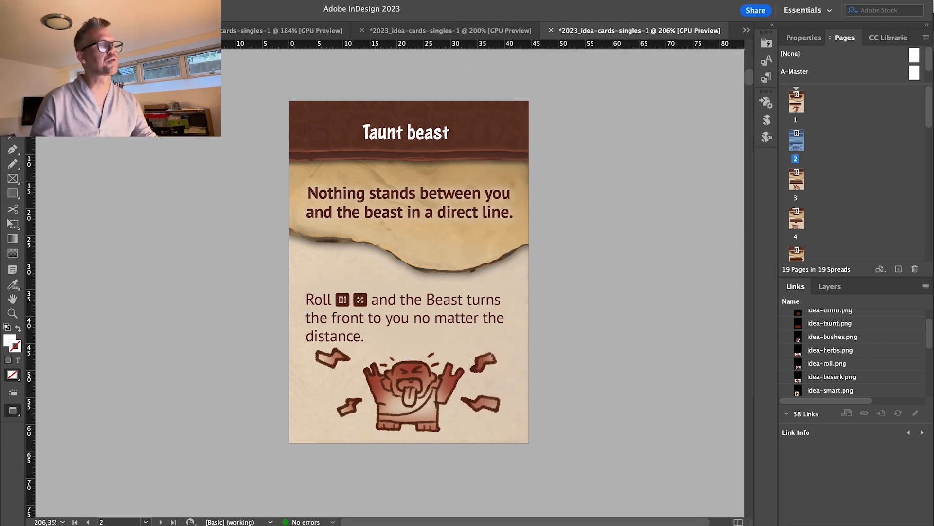
# Step: Set the ICONS character style's color to the red swatch C=15 M=100 Y=100 K=0 and confirm
pyautogui.click(766, 61)
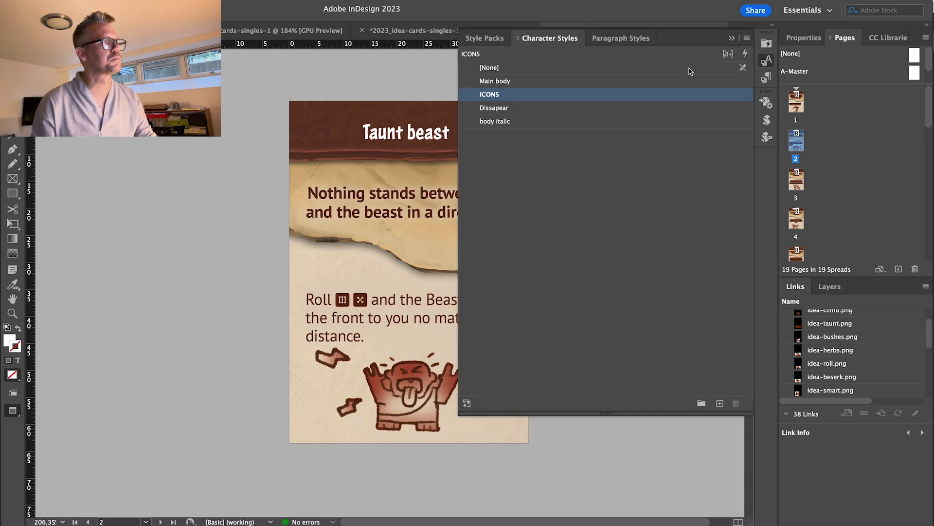
pyautogui.rightClick(505, 95)
pyautogui.click(531, 105)
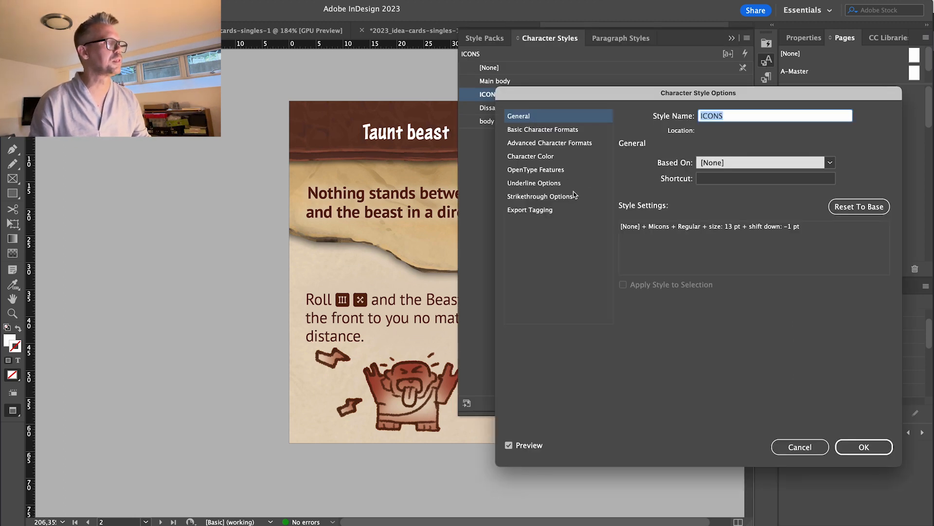
pyautogui.click(538, 156)
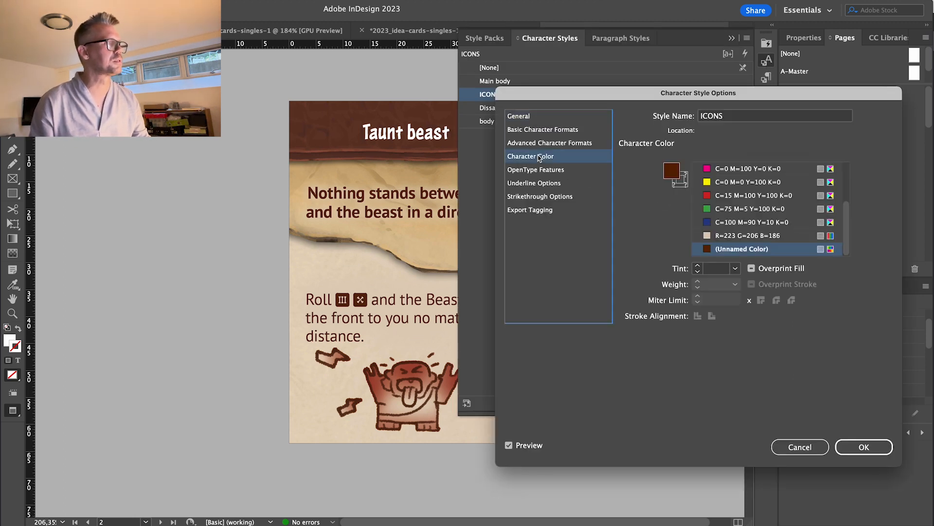
pyautogui.scroll(2, 730, 210)
pyautogui.click(730, 211)
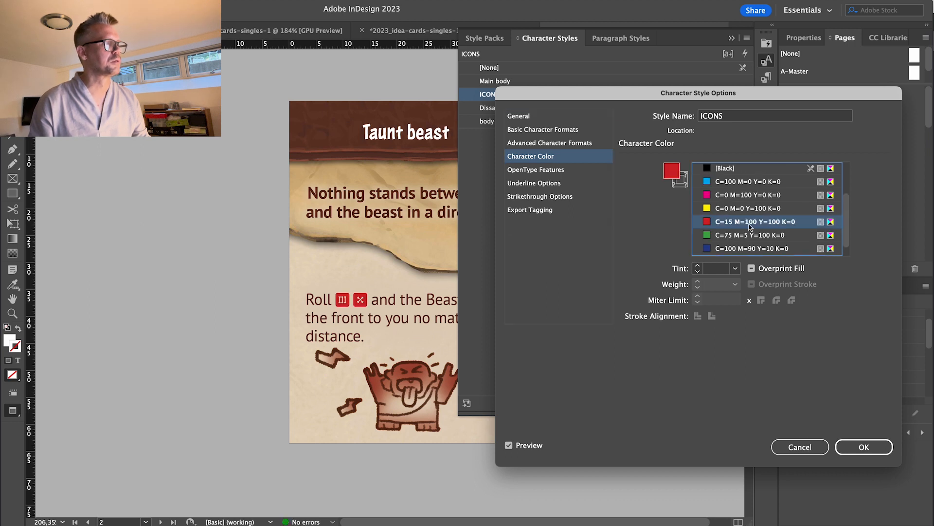
pyautogui.click(863, 447)
pyautogui.click(767, 60)
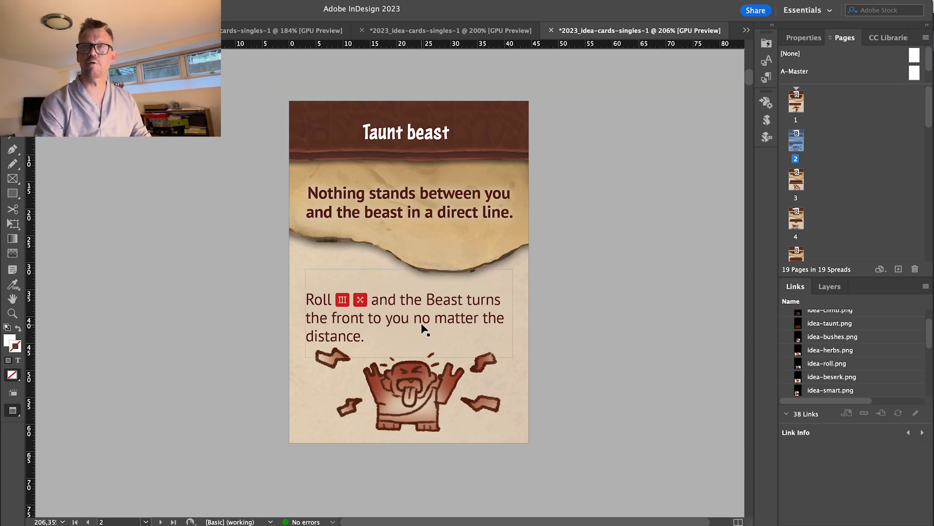
# Step: Switch to the Google Sheets card data, examine the i1 x1 codes in cell B3, and return to InDesign
pyautogui.press('super+Tab')
pyautogui.moveTo(412, 99); pyautogui.dragTo(185, 25)
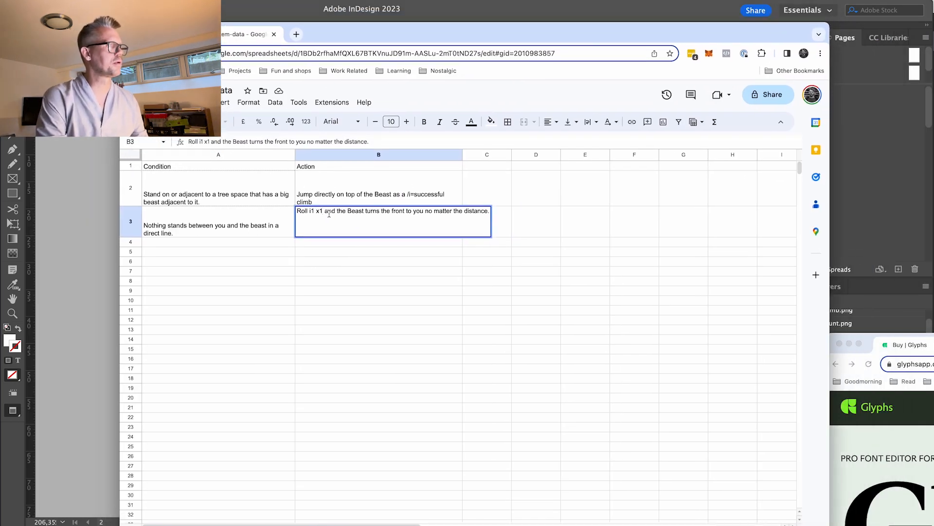
pyautogui.moveTo(327, 211); pyautogui.dragTo(306, 211)
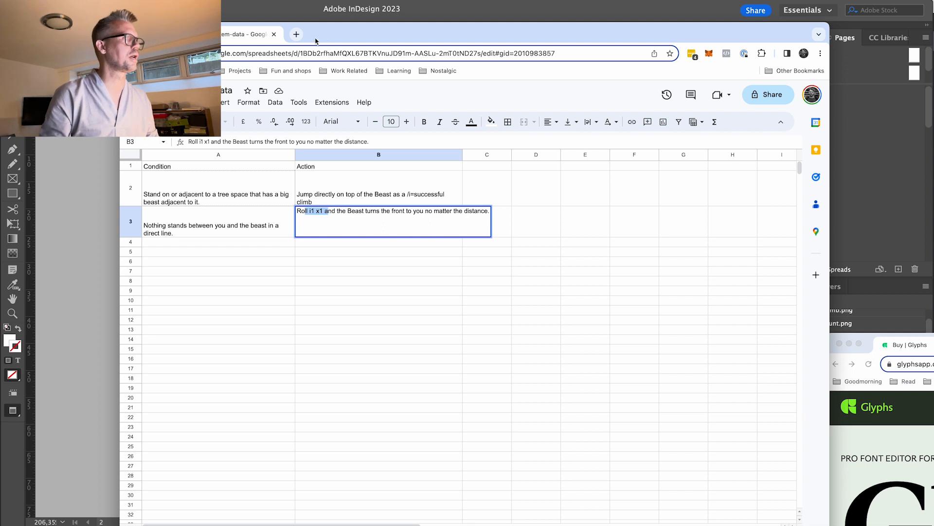
pyautogui.press('super+m')
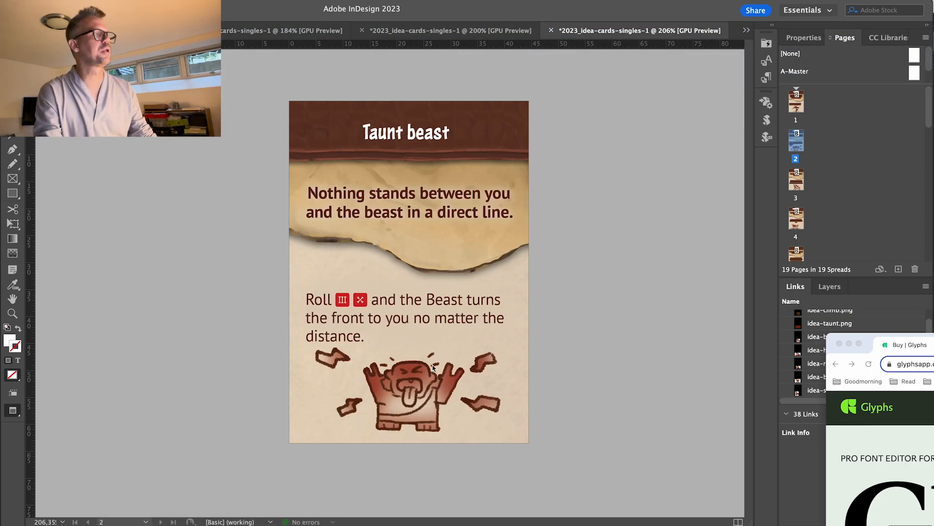